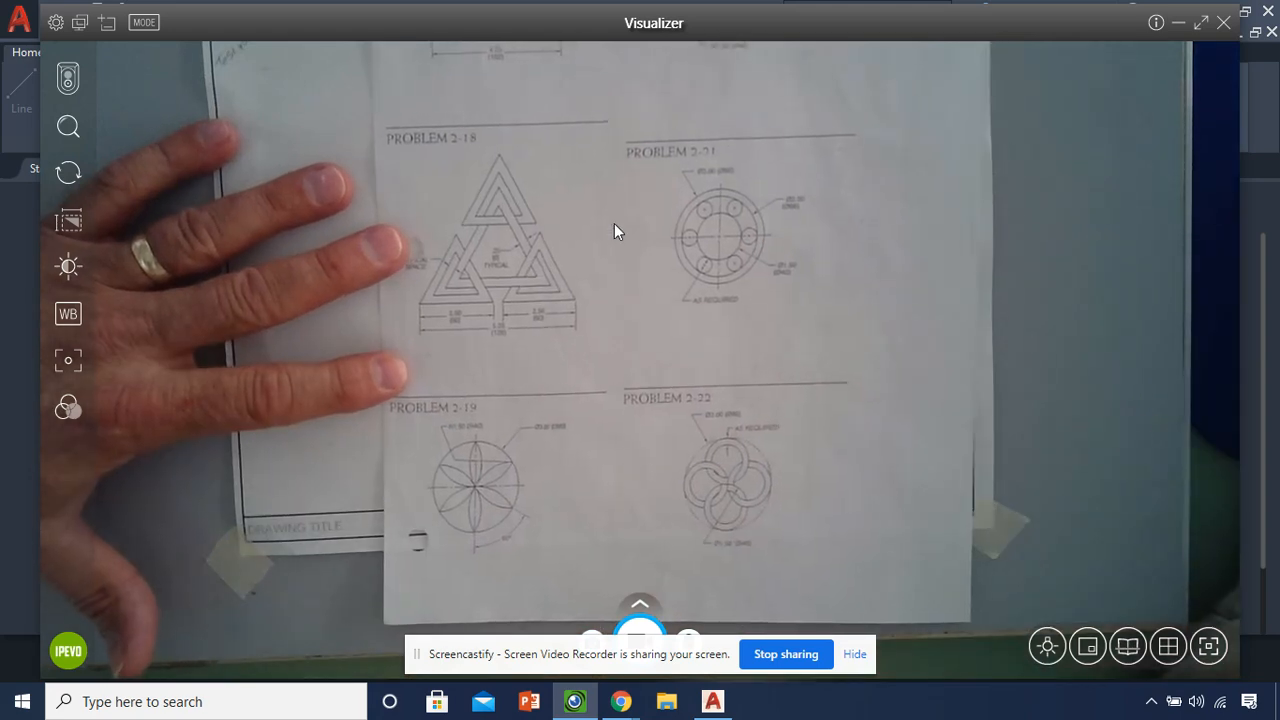
Switch to AutoCAD, start a new drawing from the acad template and close the tool palettes
{"action": "left_click", "coordinate": [1177, 23]}
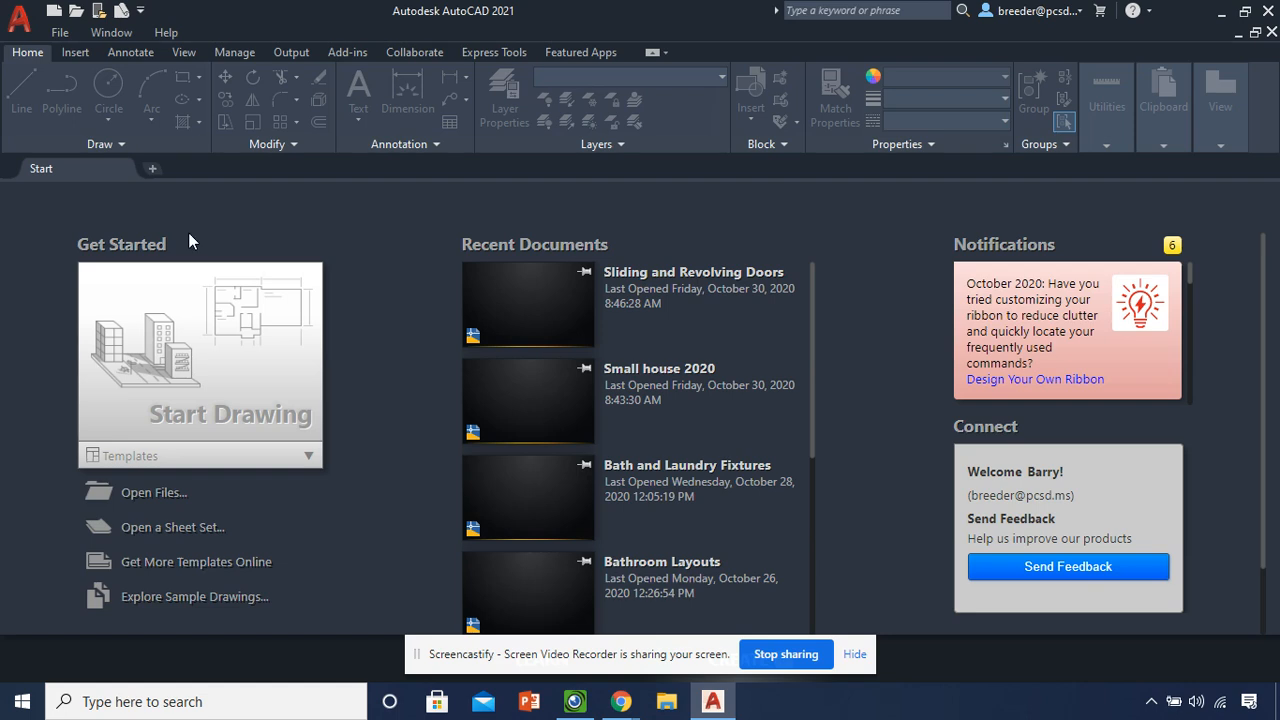
{"action": "left_click", "coordinate": [19, 18]}
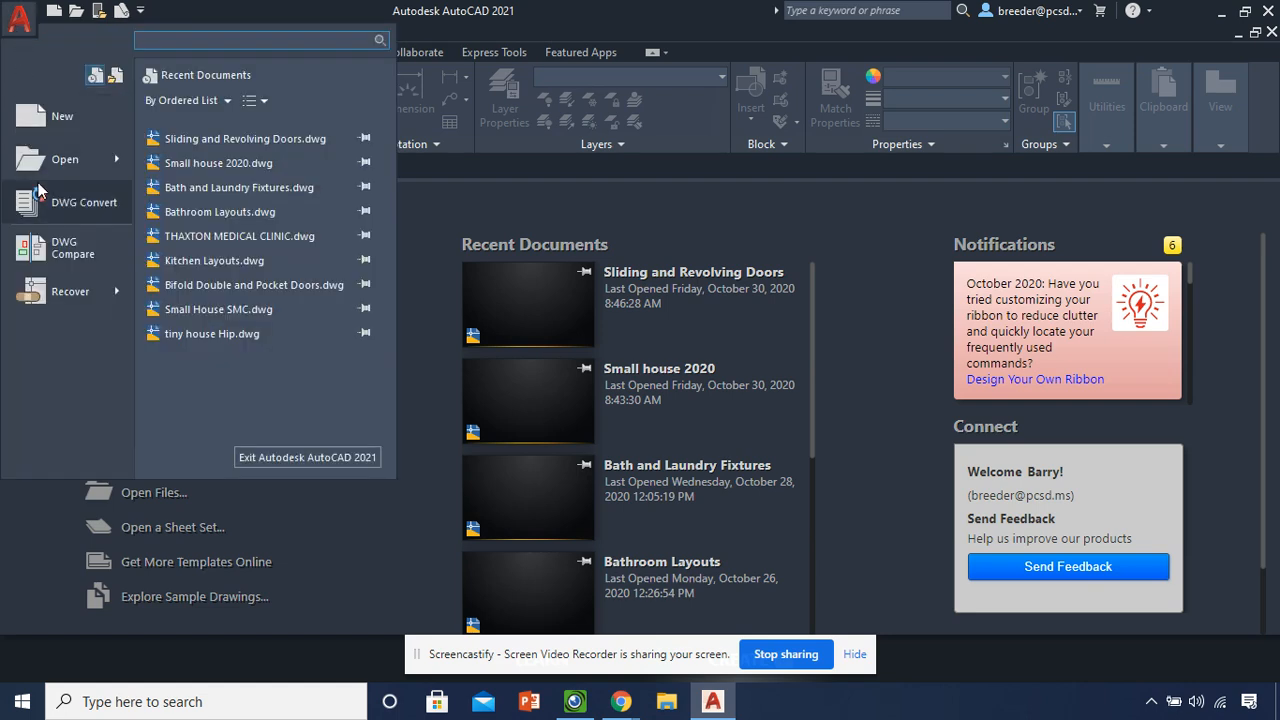
{"action": "left_click", "coordinate": [393, 197]}
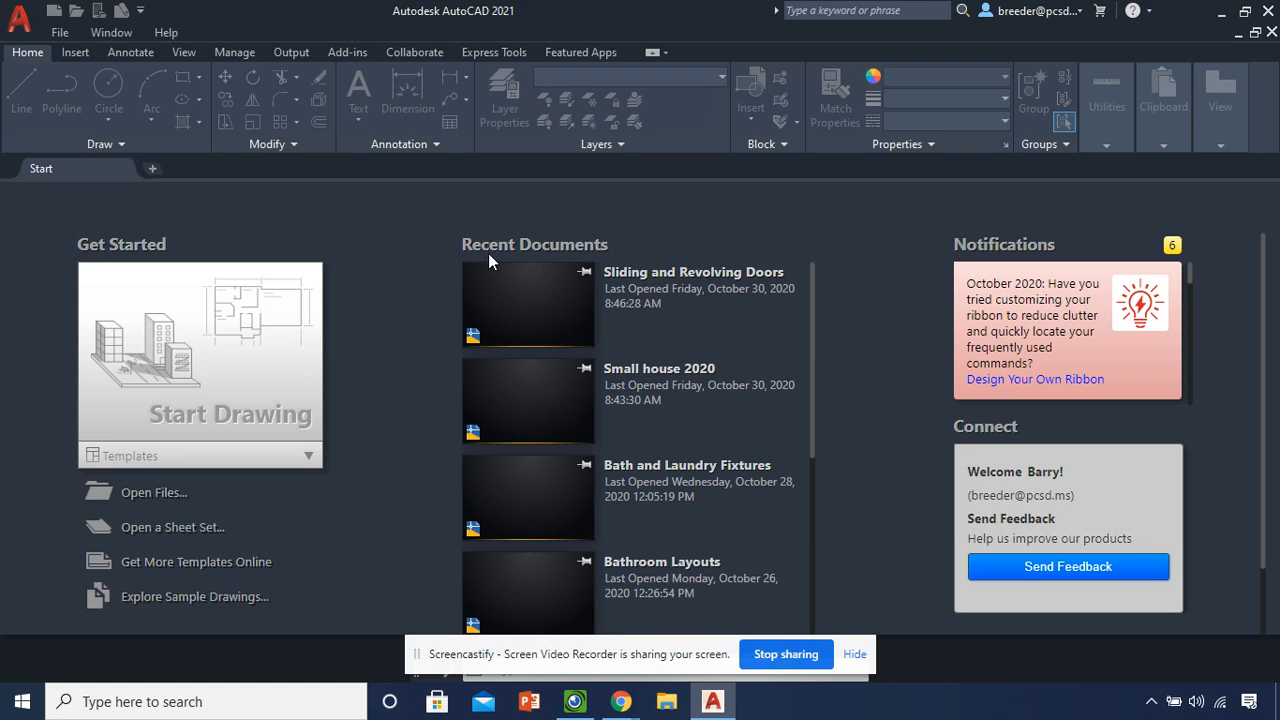
{"action": "key", "text": "ctrl+n"}
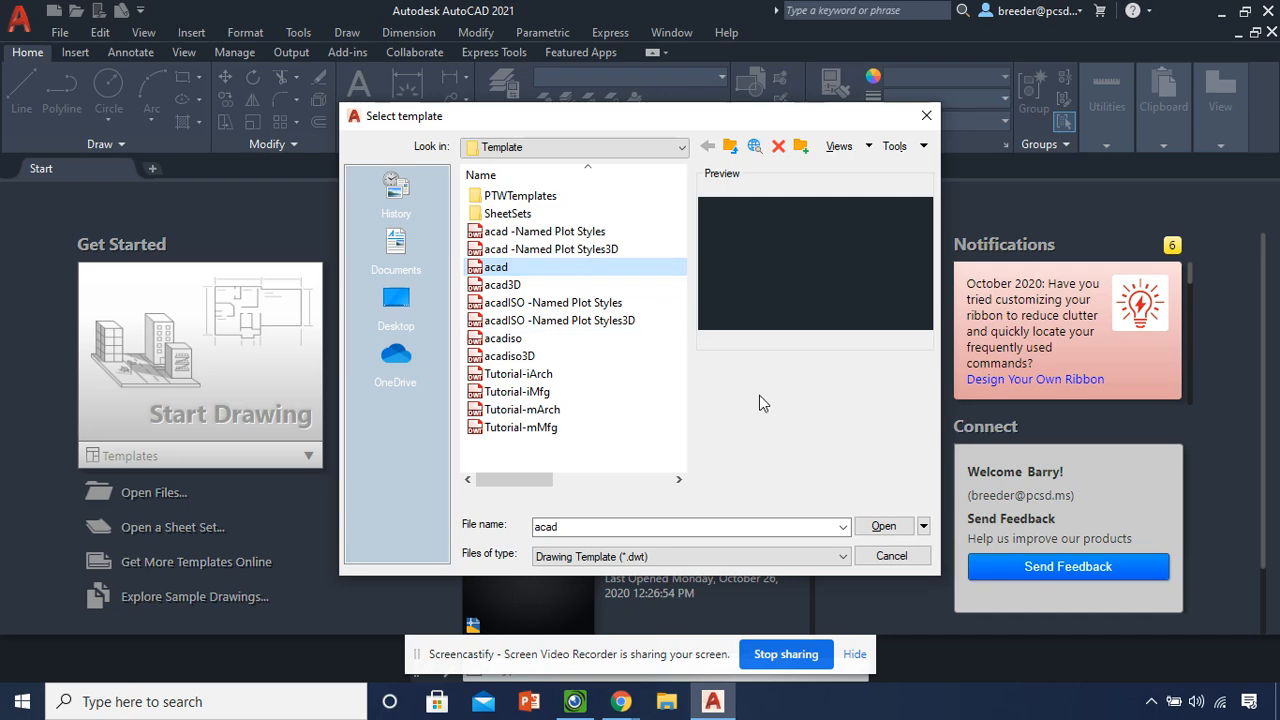
{"action": "left_click", "coordinate": [889, 526]}
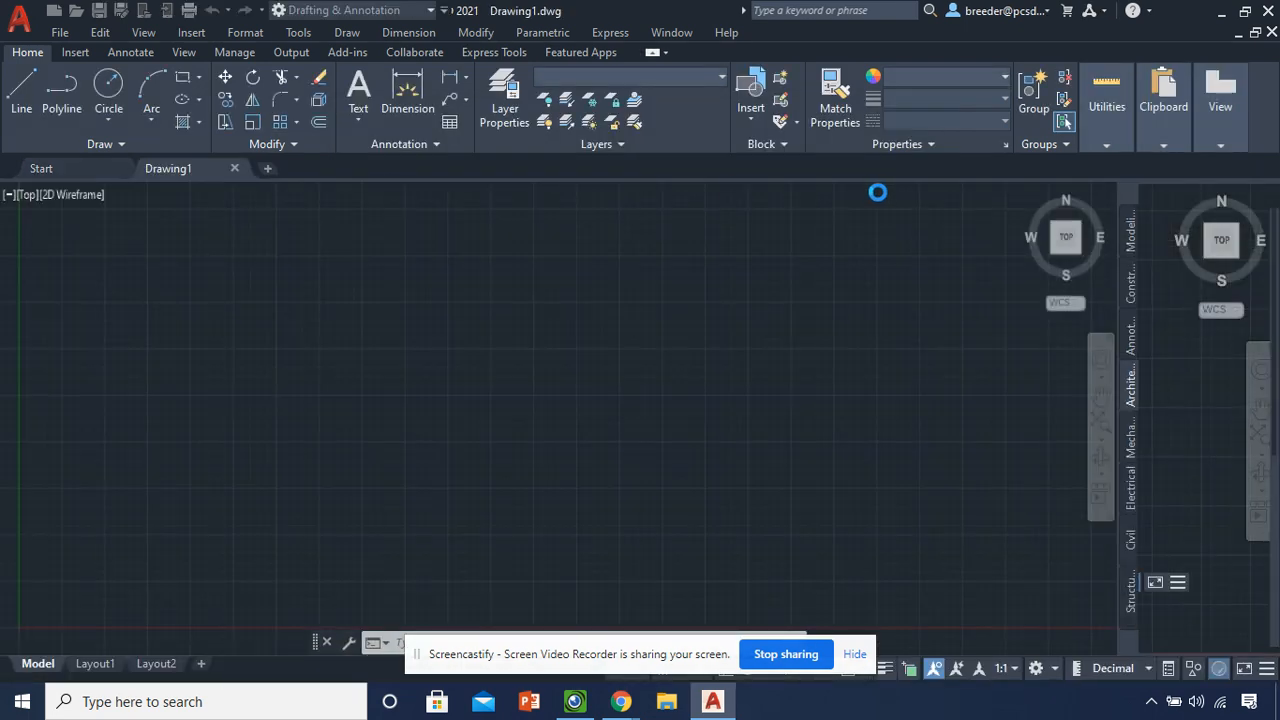
{"action": "mouse_move", "coordinate": [1177, 206]}
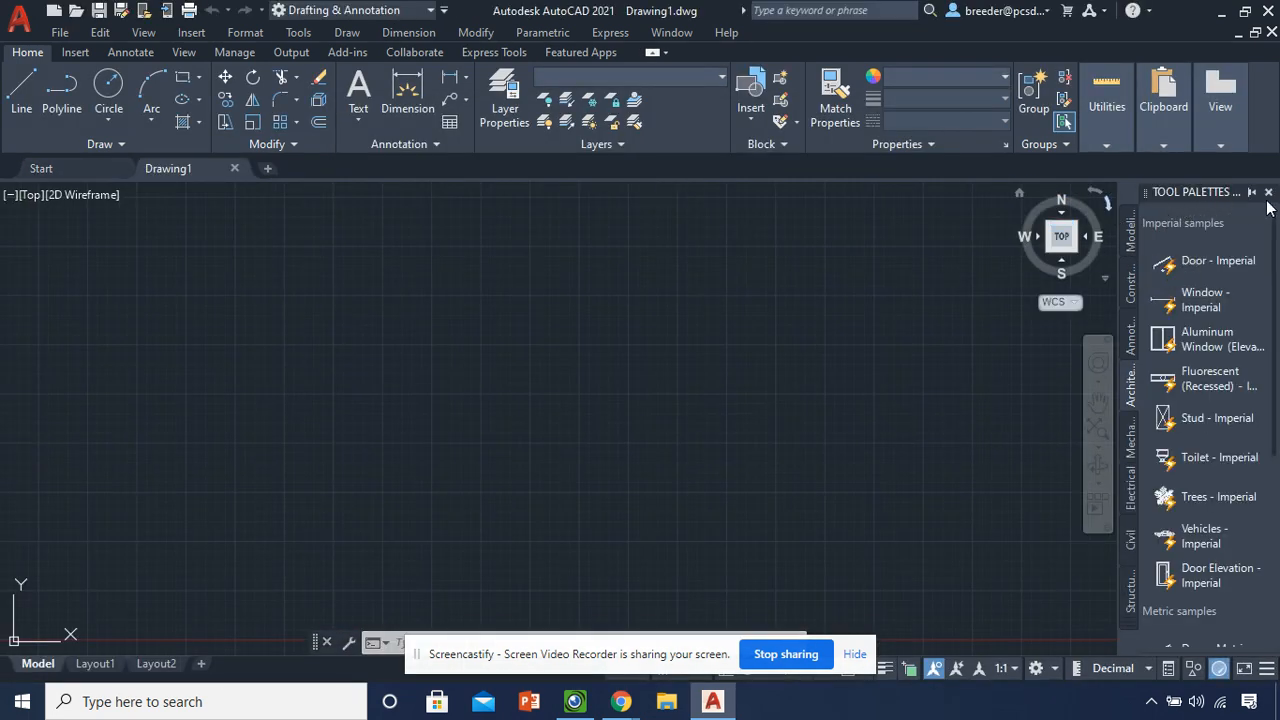
{"action": "left_click", "coordinate": [1268, 193]}
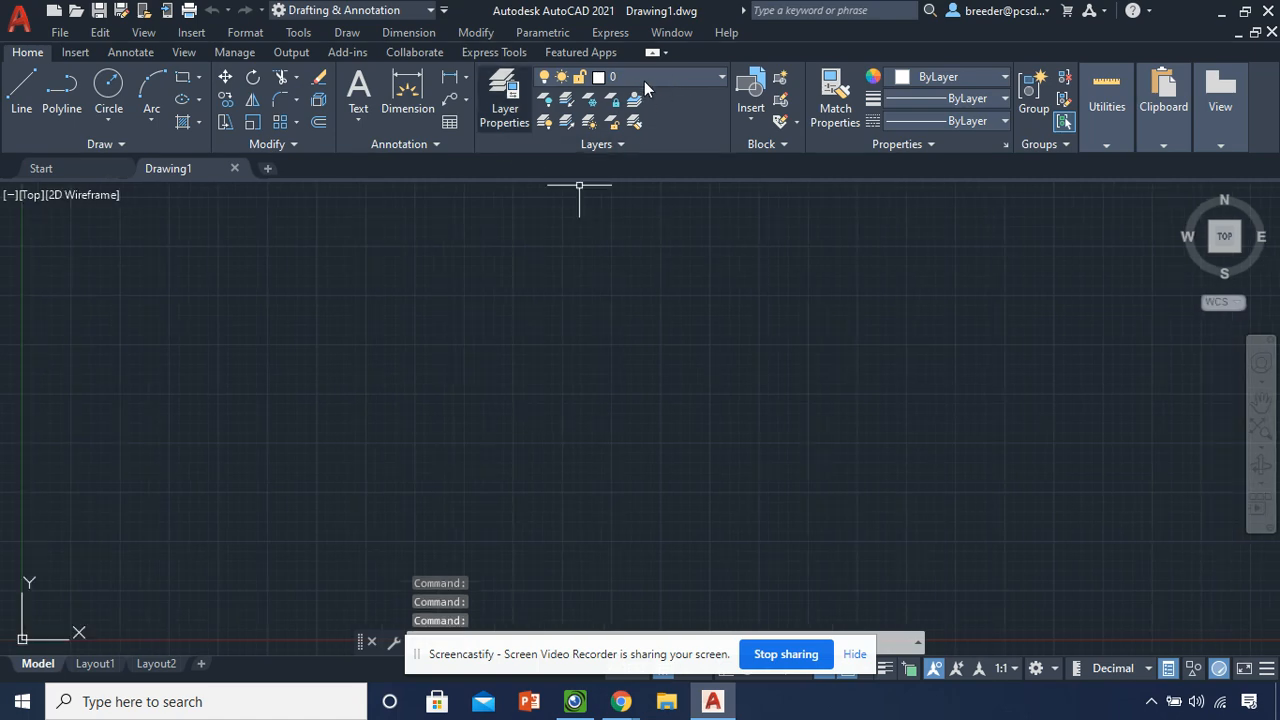
Create a layer named OBJECT with a 0.50 mm lineweight
{"action": "left_click", "coordinate": [504, 126]}
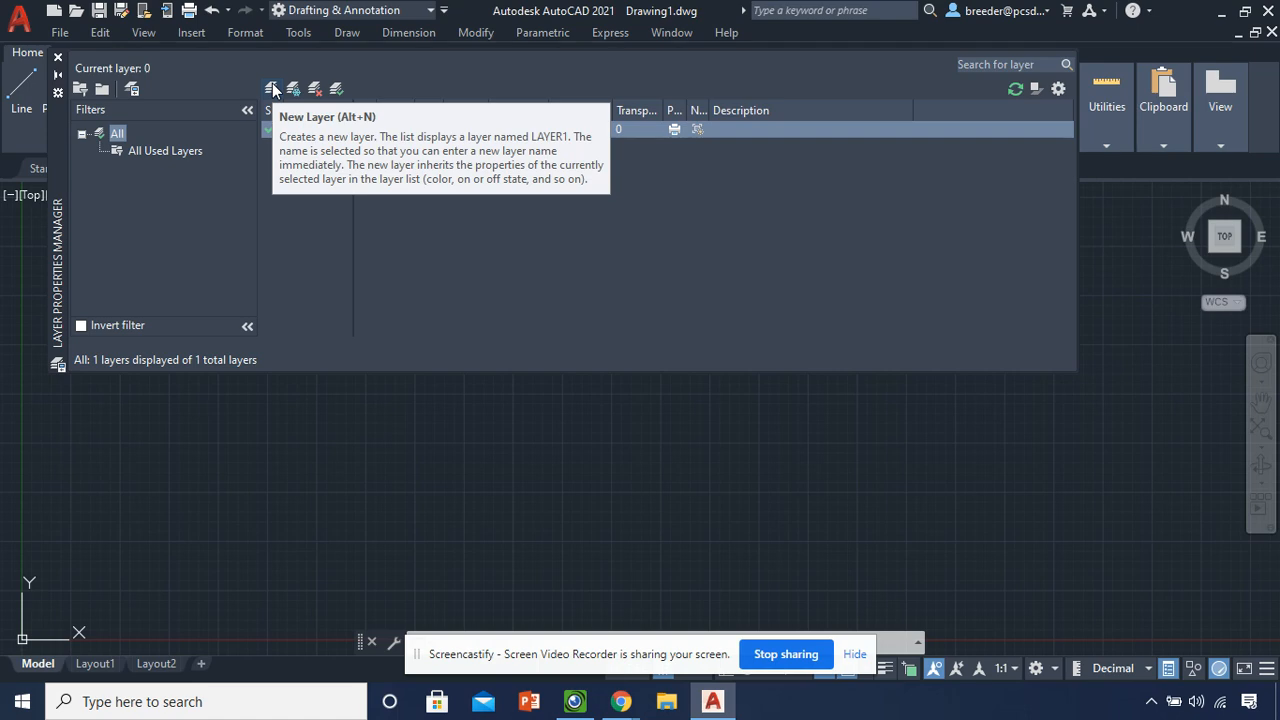
{"action": "left_click", "coordinate": [273, 89]}
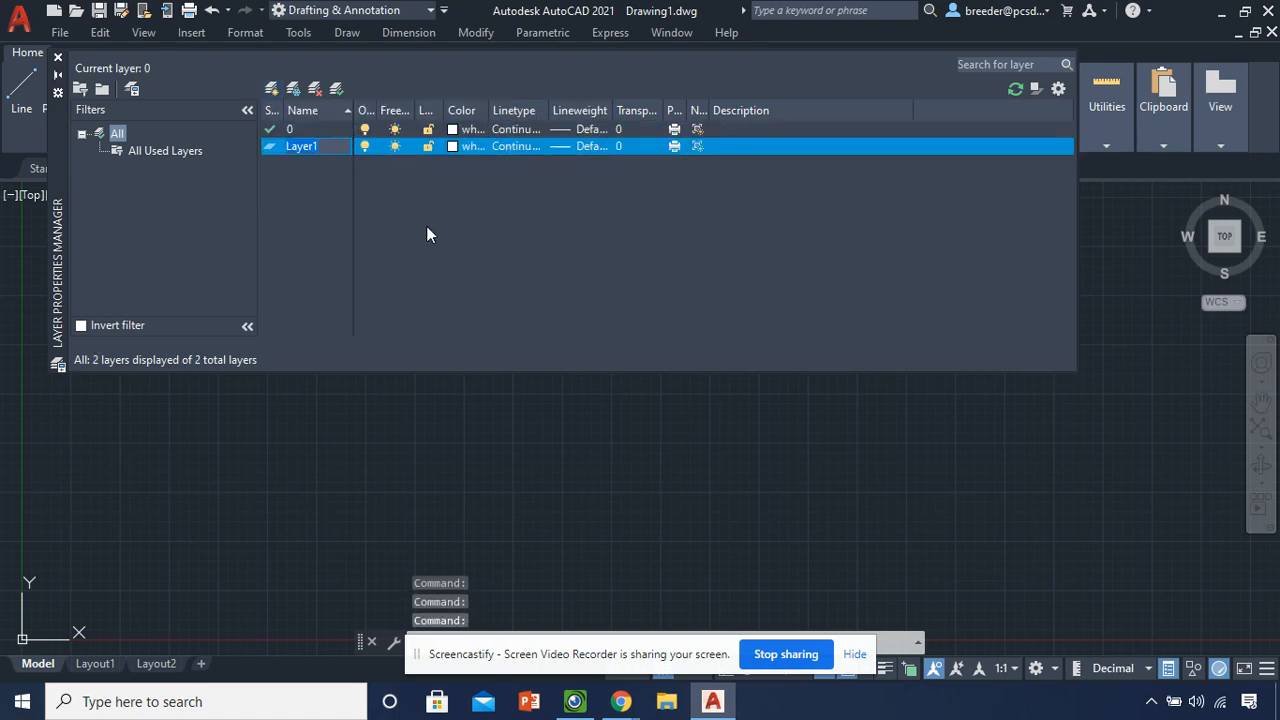
{"action": "key", "text": "BackSpace"}
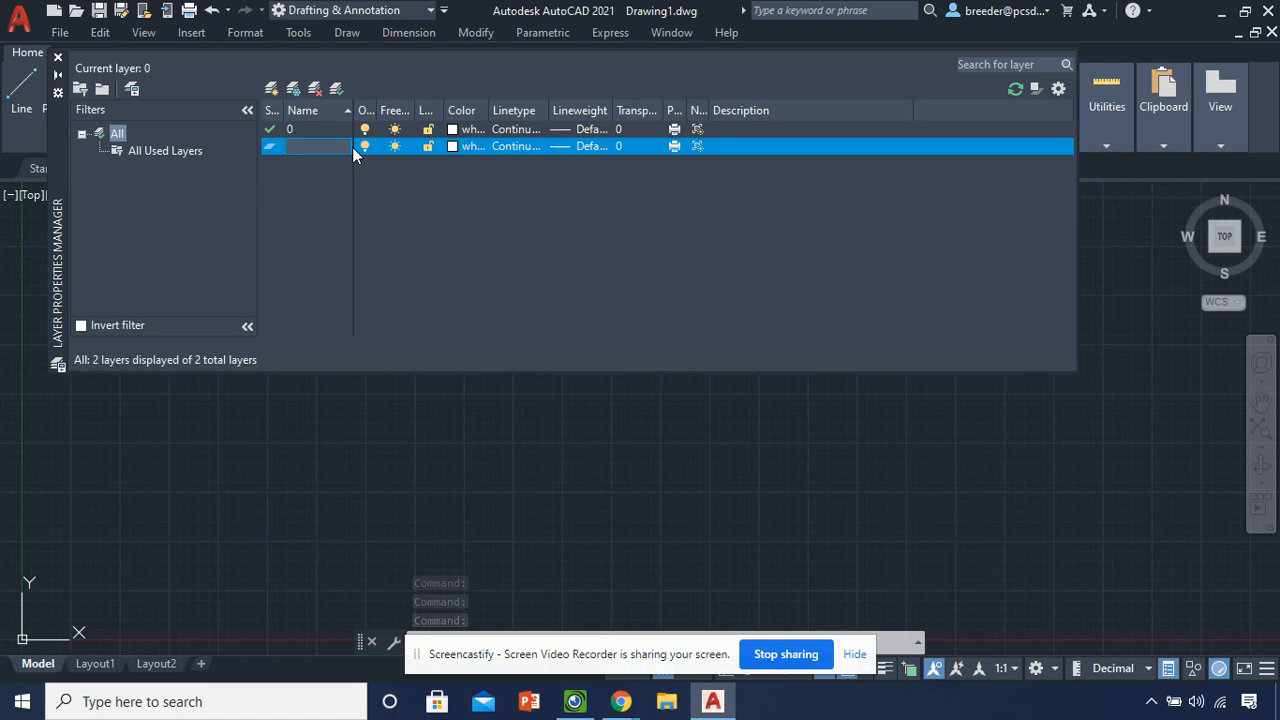
{"action": "type", "text": "OB"}
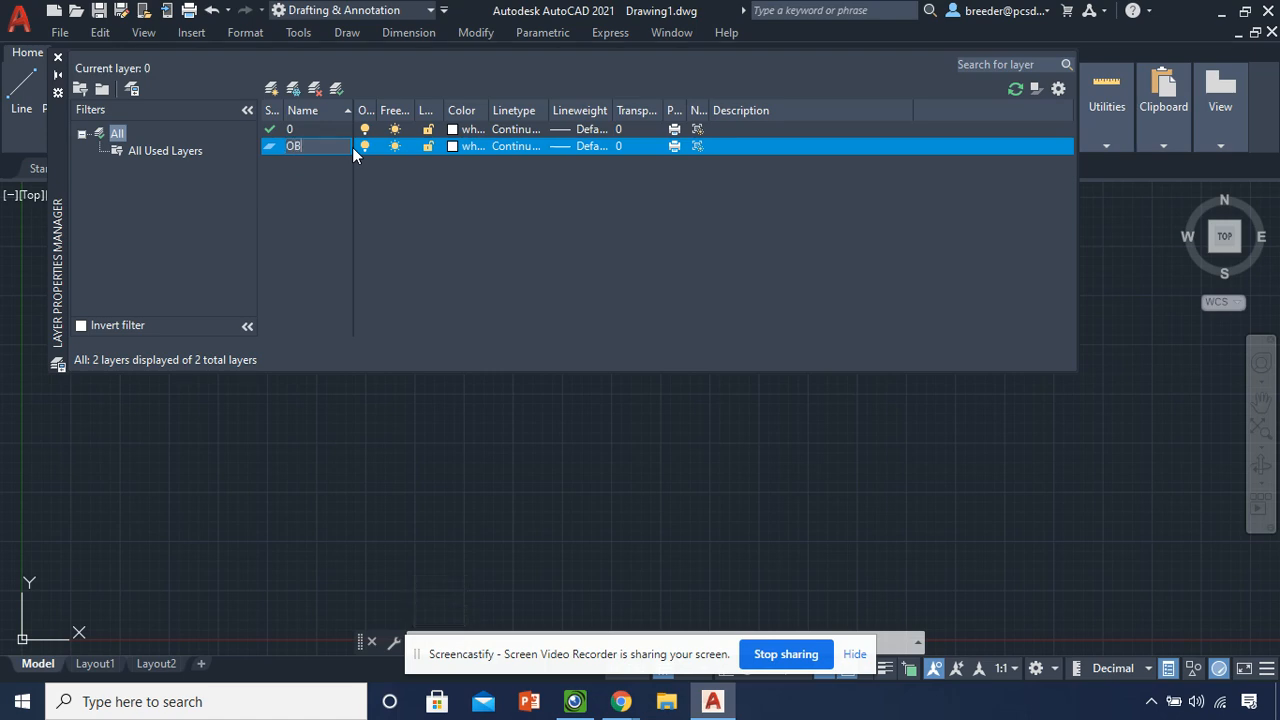
{"action": "type", "text": "JECT"}
{"action": "left_click", "coordinate": [584, 146]}
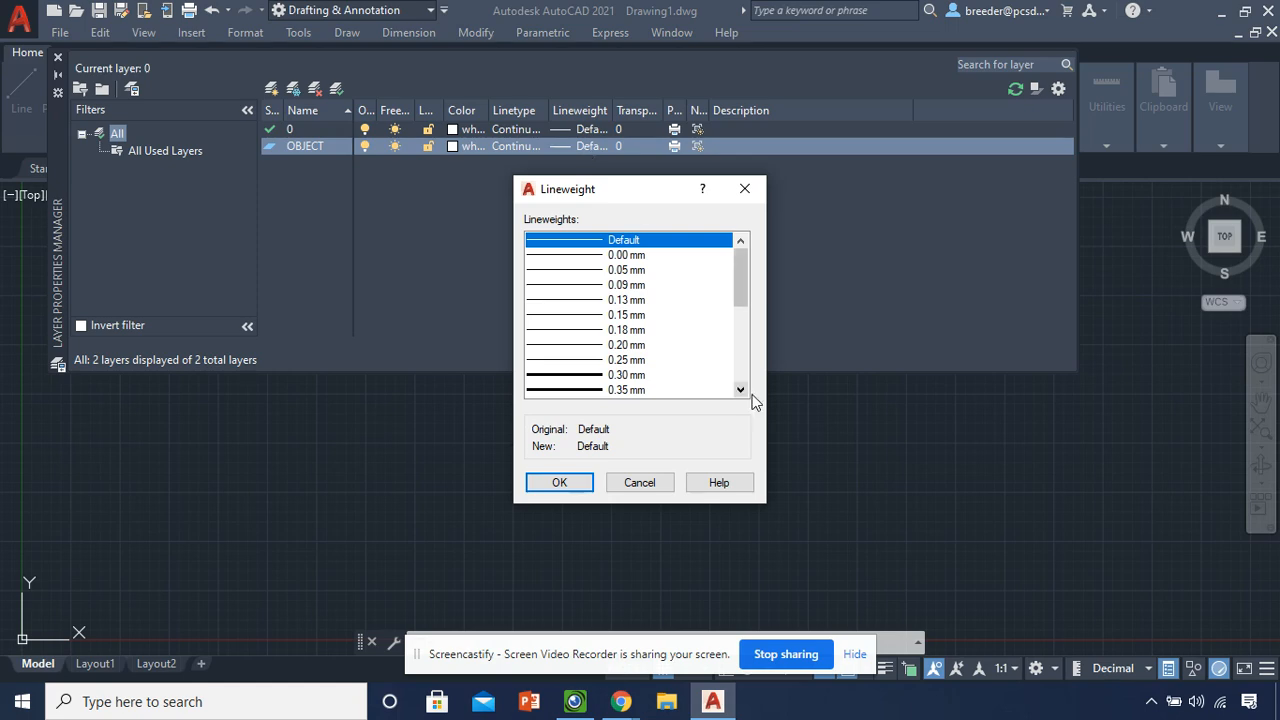
{"action": "left_click_drag", "start_coordinate": [740, 289], "coordinate": [740, 340]}
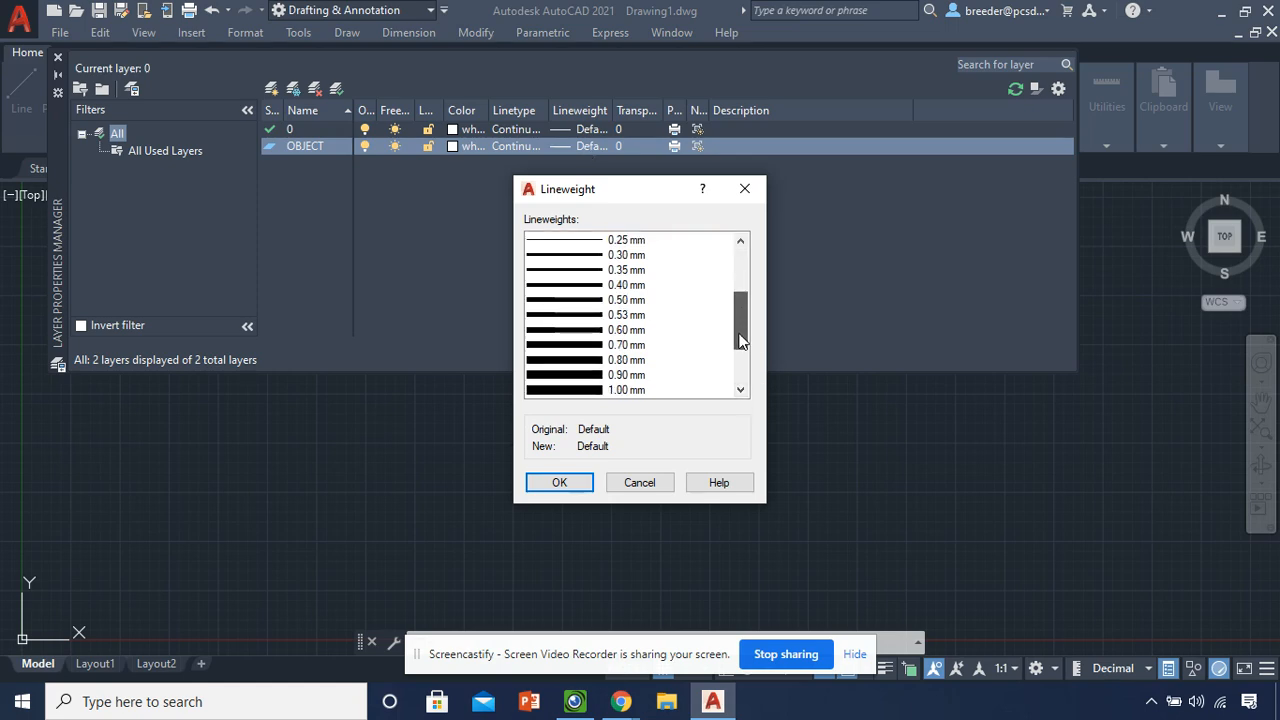
{"action": "left_click", "coordinate": [596, 301]}
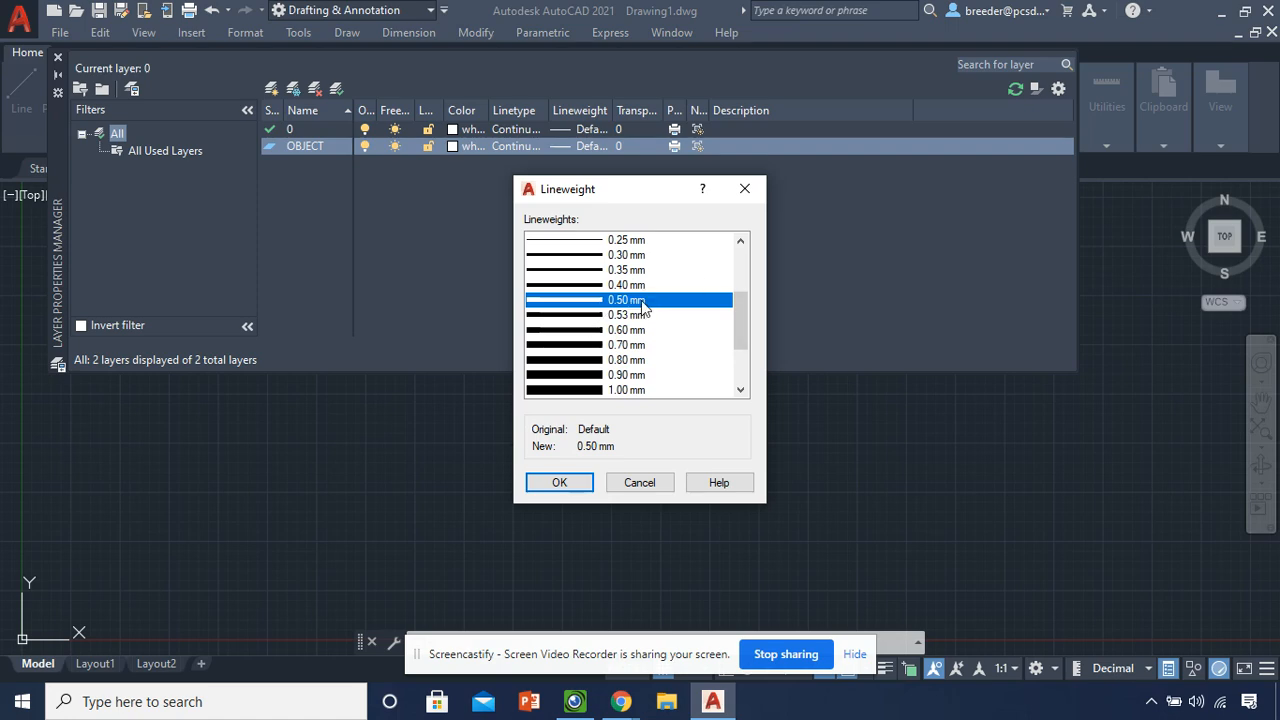
{"action": "left_click", "coordinate": [560, 483]}
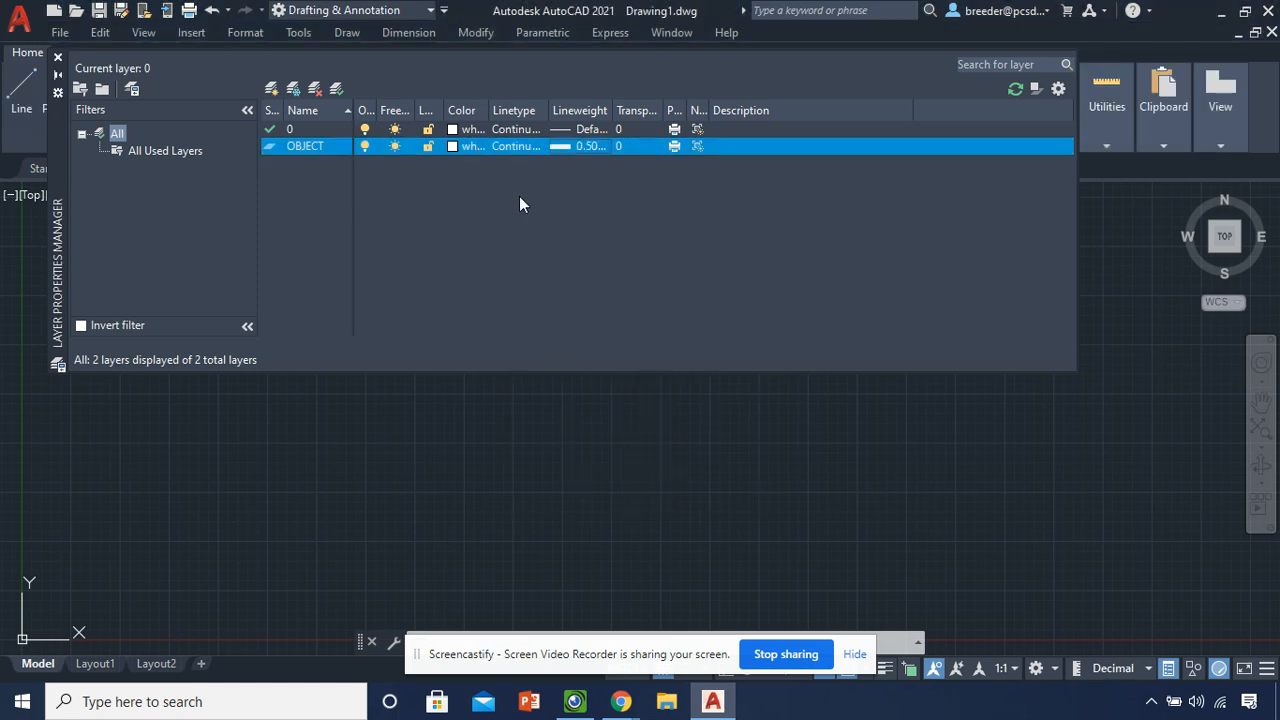
Create a second layer named CENTER and set its color to green
{"action": "left_click", "coordinate": [272, 88]}
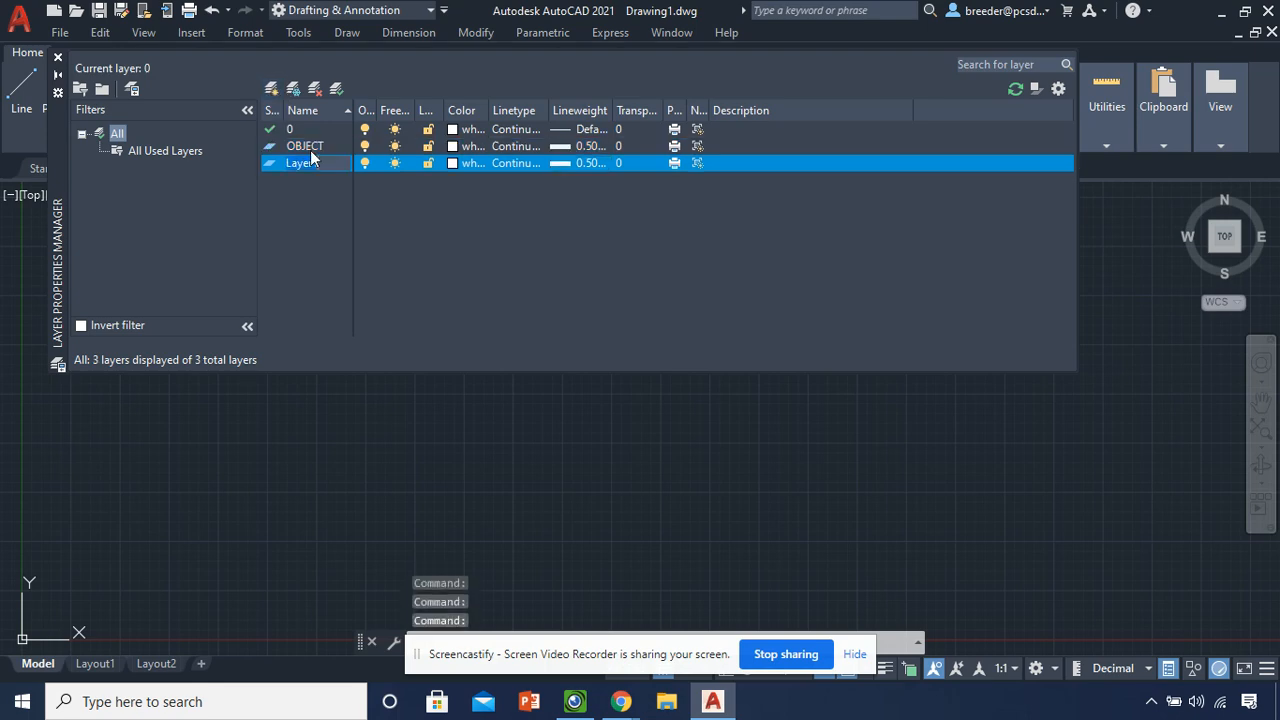
{"action": "key", "text": "BackSpace"}
{"action": "type", "text": "CENTER"}
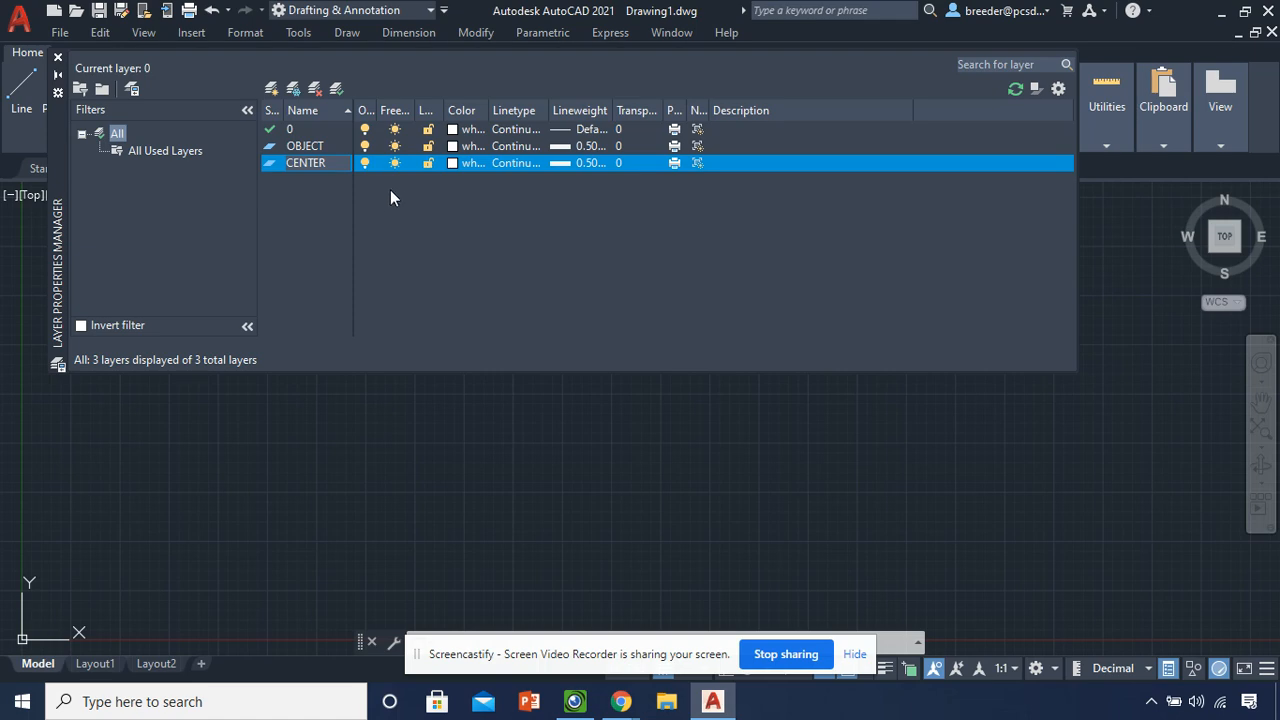
{"action": "left_click", "coordinate": [461, 164]}
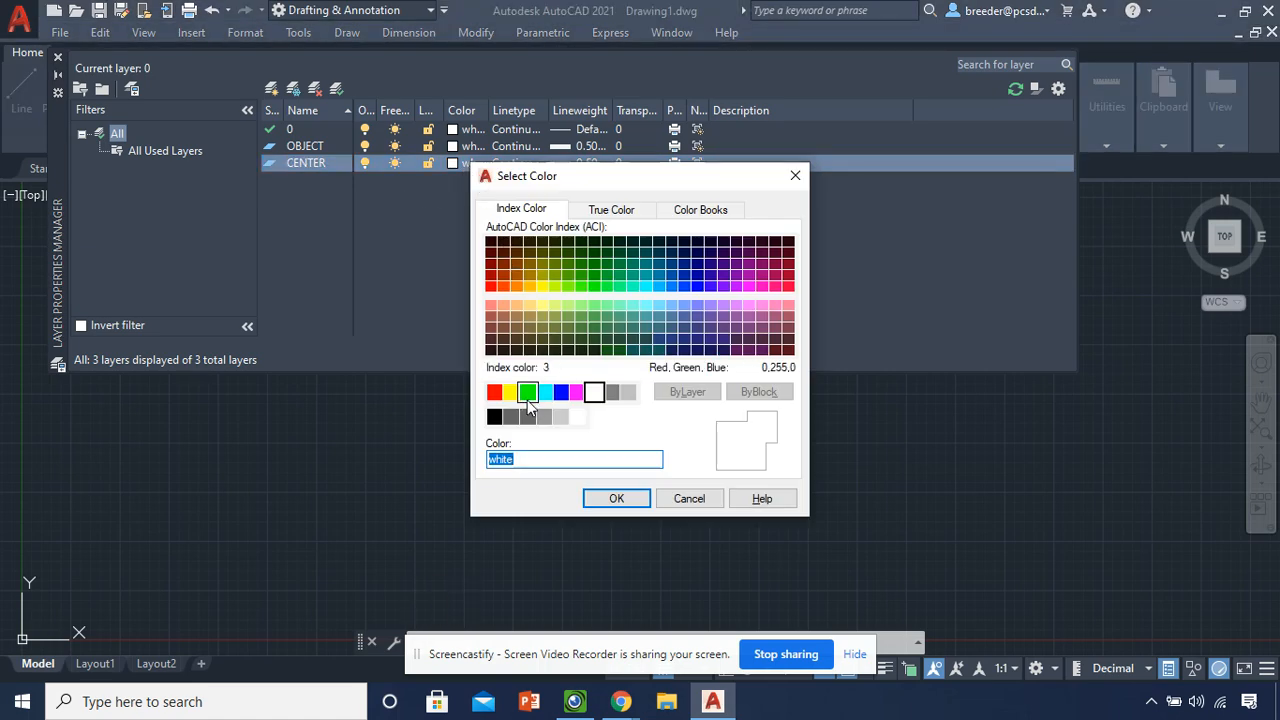
{"action": "left_click", "coordinate": [527, 392]}
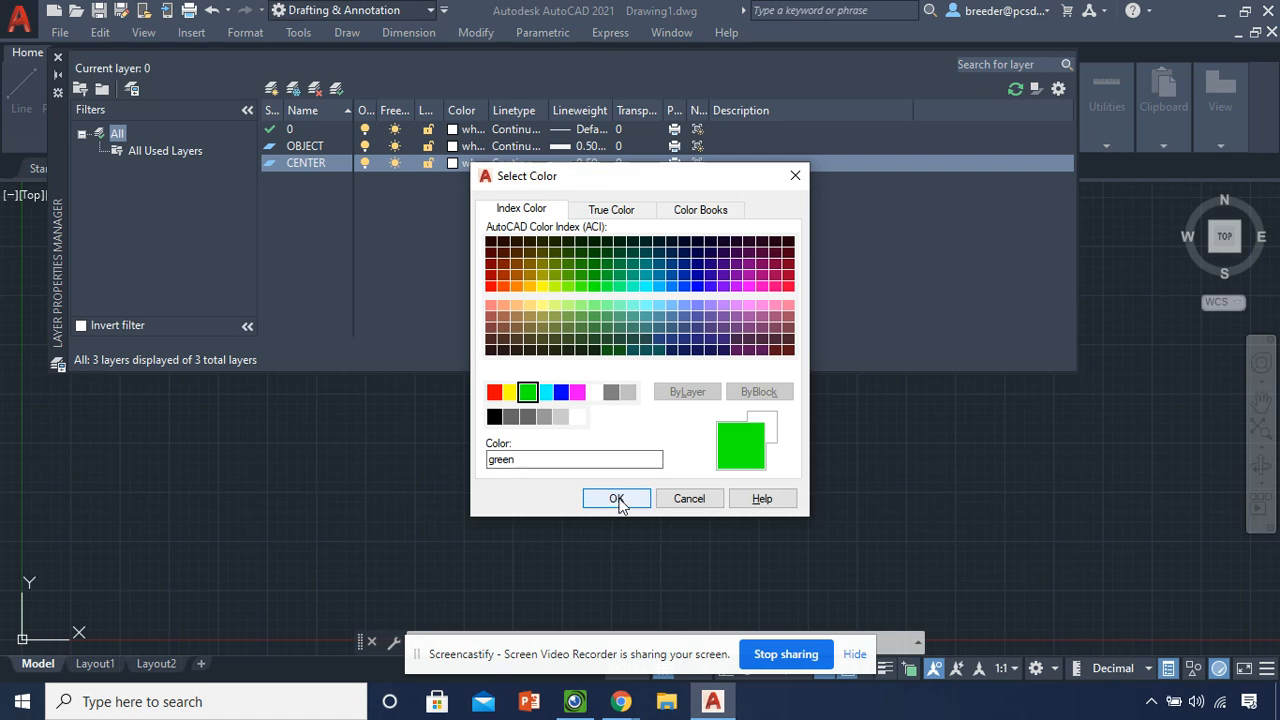
{"action": "left_click", "coordinate": [616, 499]}
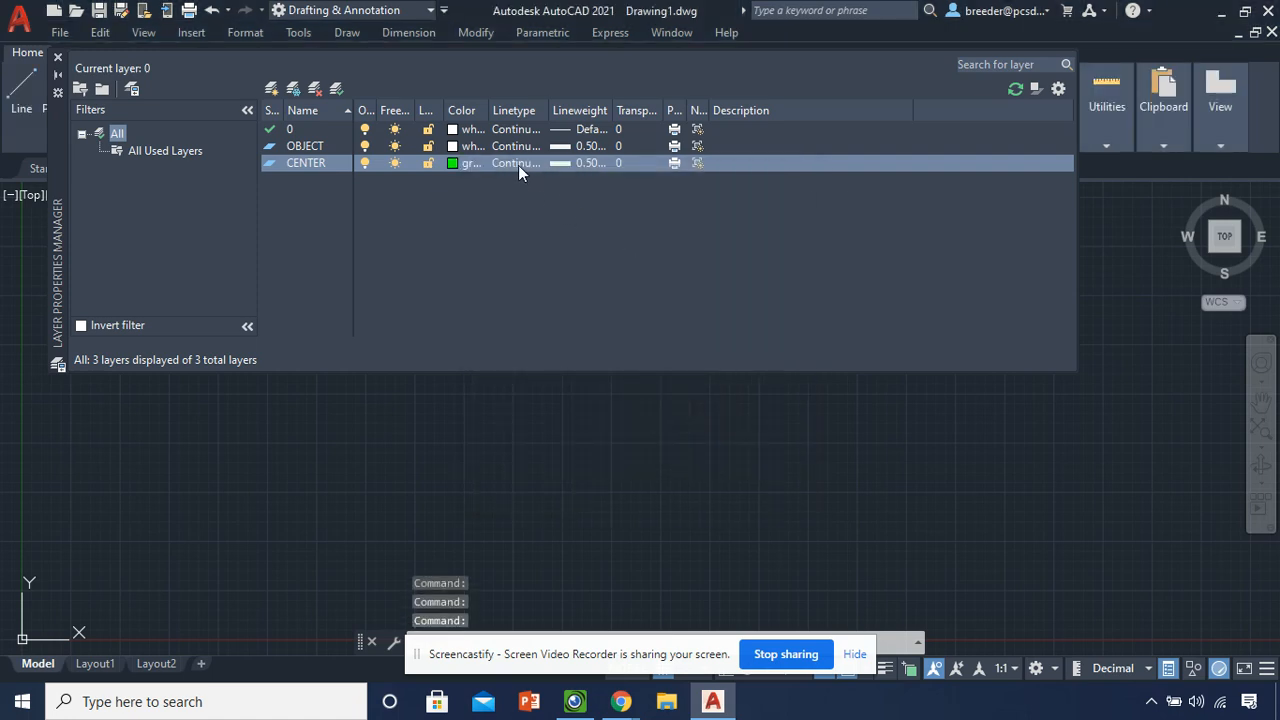
Load the CENTER2 linetype and assign it to the CENTER layer
{"action": "left_click", "coordinate": [518, 165]}
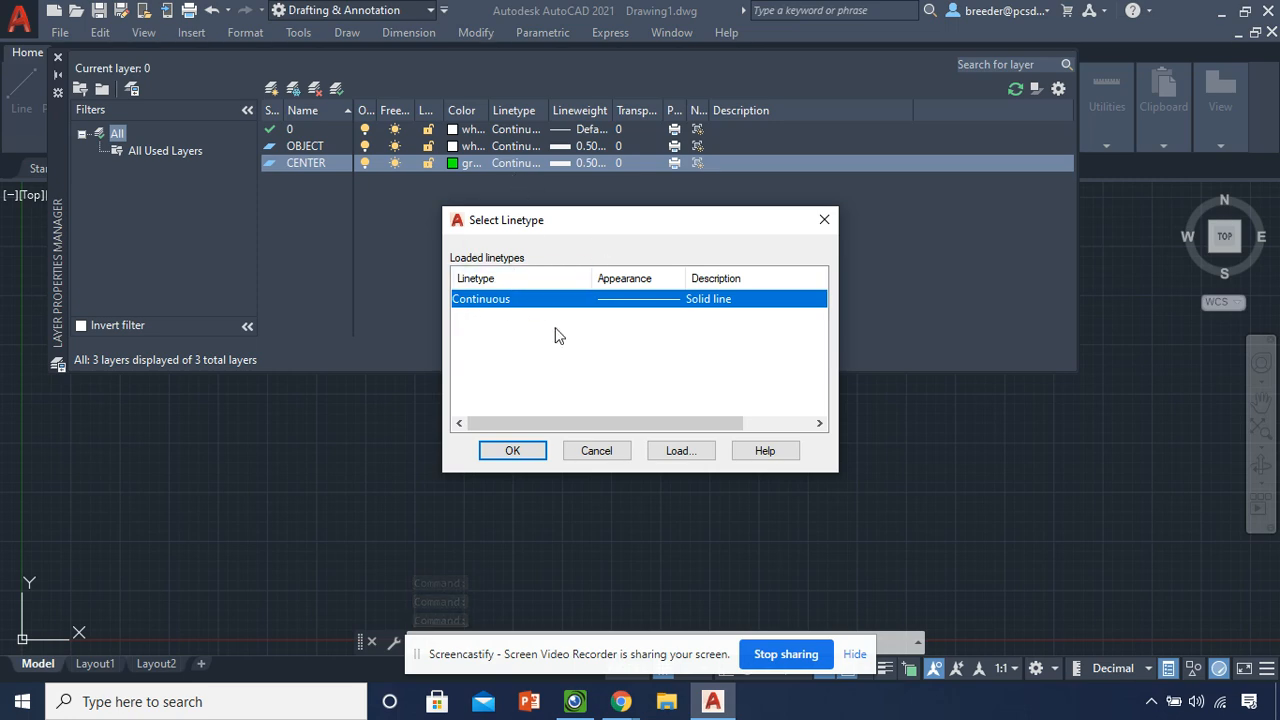
{"action": "left_click", "coordinate": [680, 451]}
{"action": "left_click_drag", "start_coordinate": [818, 310], "coordinate": [820, 355]}
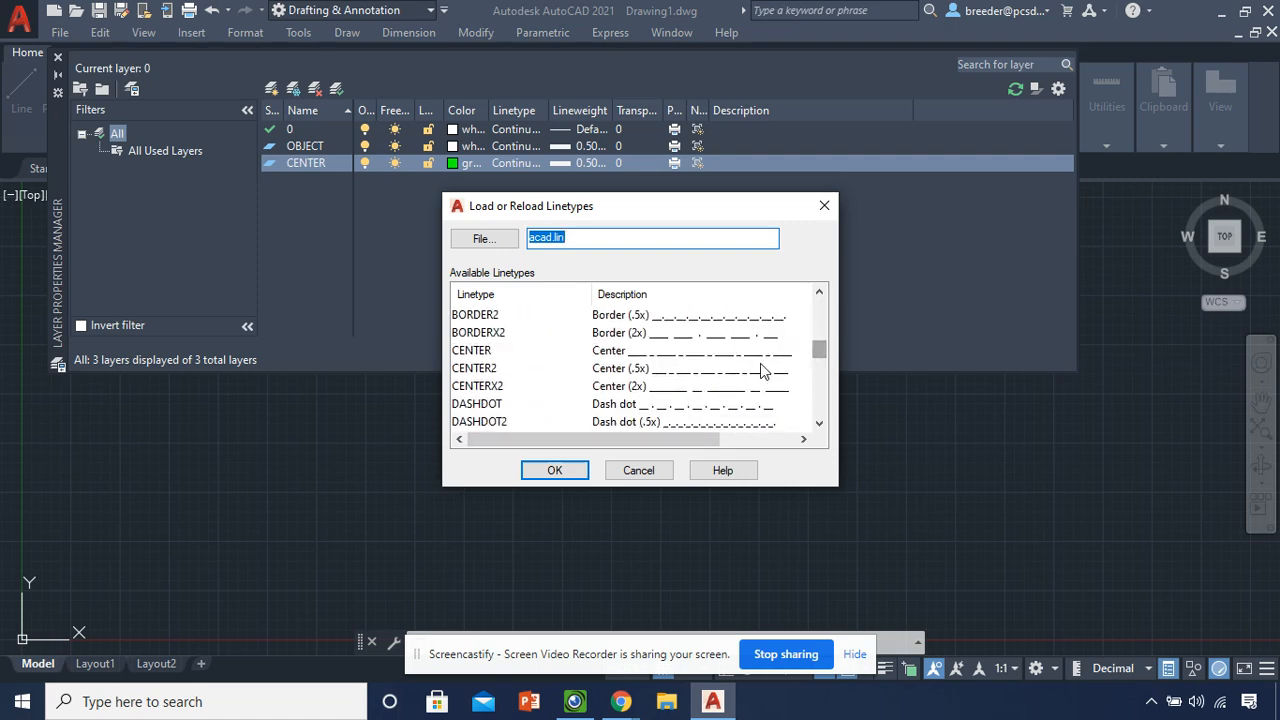
{"action": "left_click", "coordinate": [480, 368]}
{"action": "left_click", "coordinate": [556, 471]}
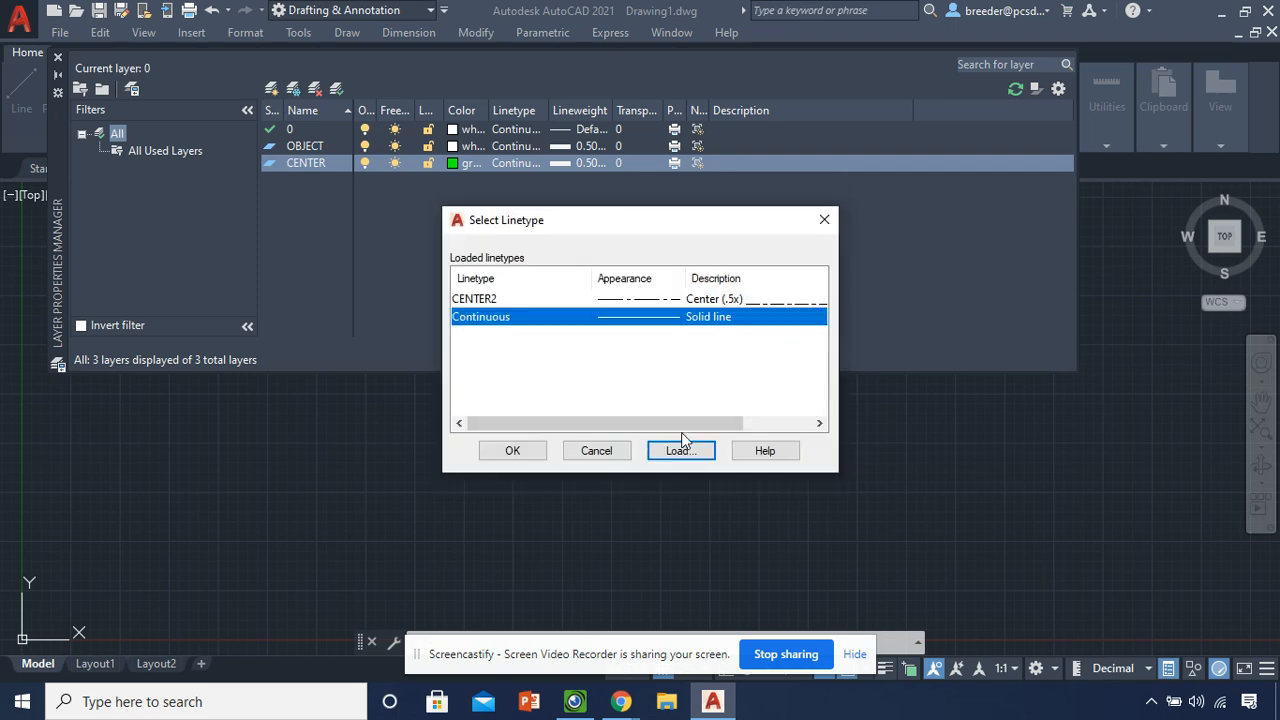
{"action": "left_click", "coordinate": [480, 299]}
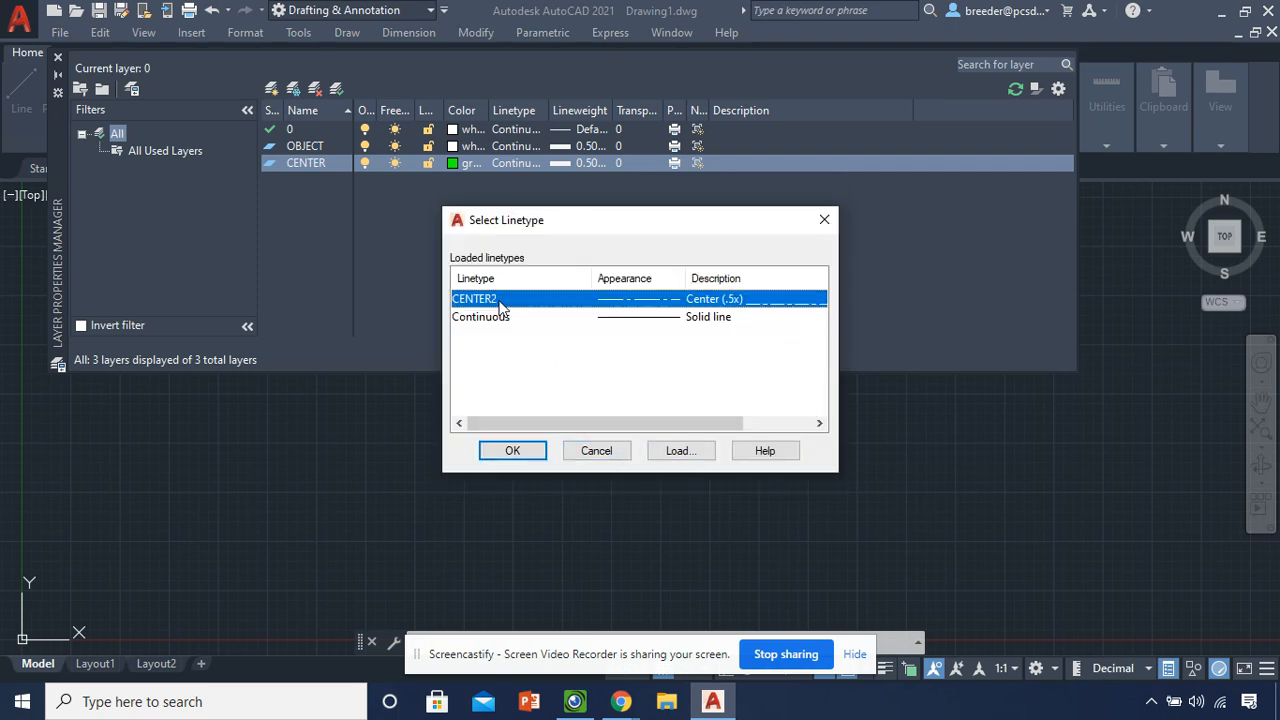
{"action": "left_click", "coordinate": [512, 451]}
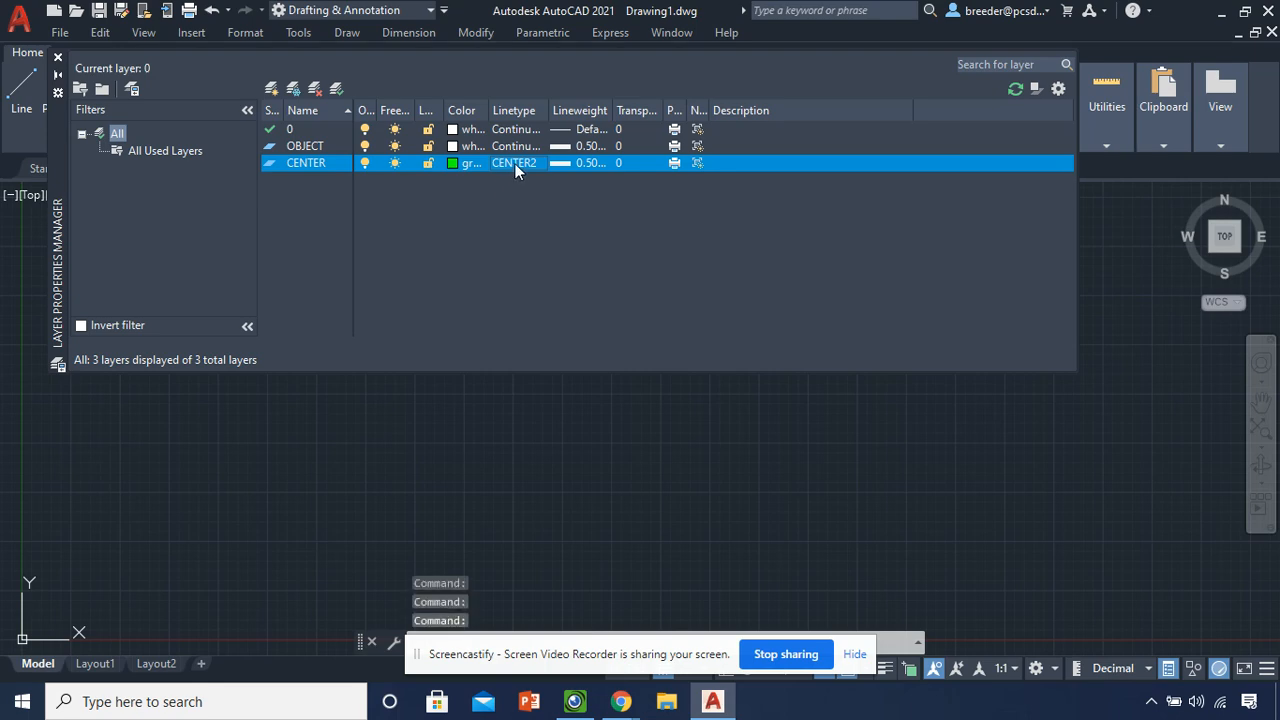
Set the CENTER layer's lineweight to 0.25 mm
{"action": "left_click", "coordinate": [586, 162]}
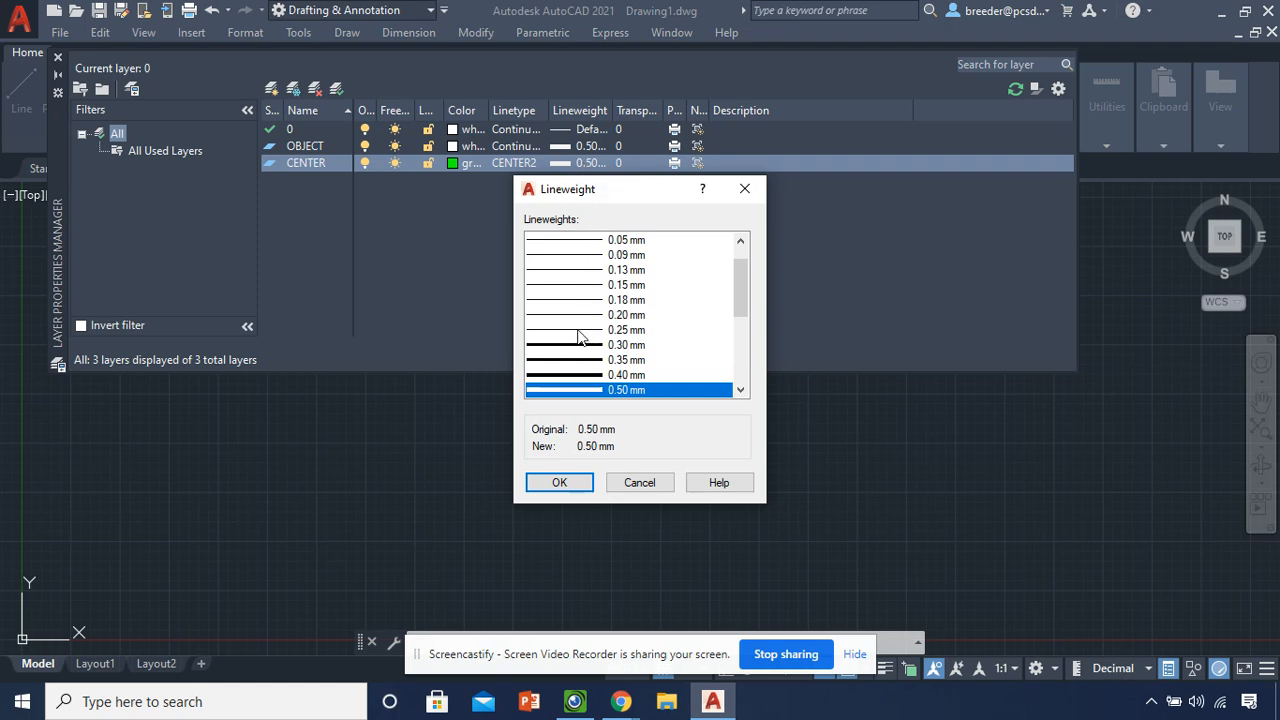
{"action": "left_click", "coordinate": [580, 331]}
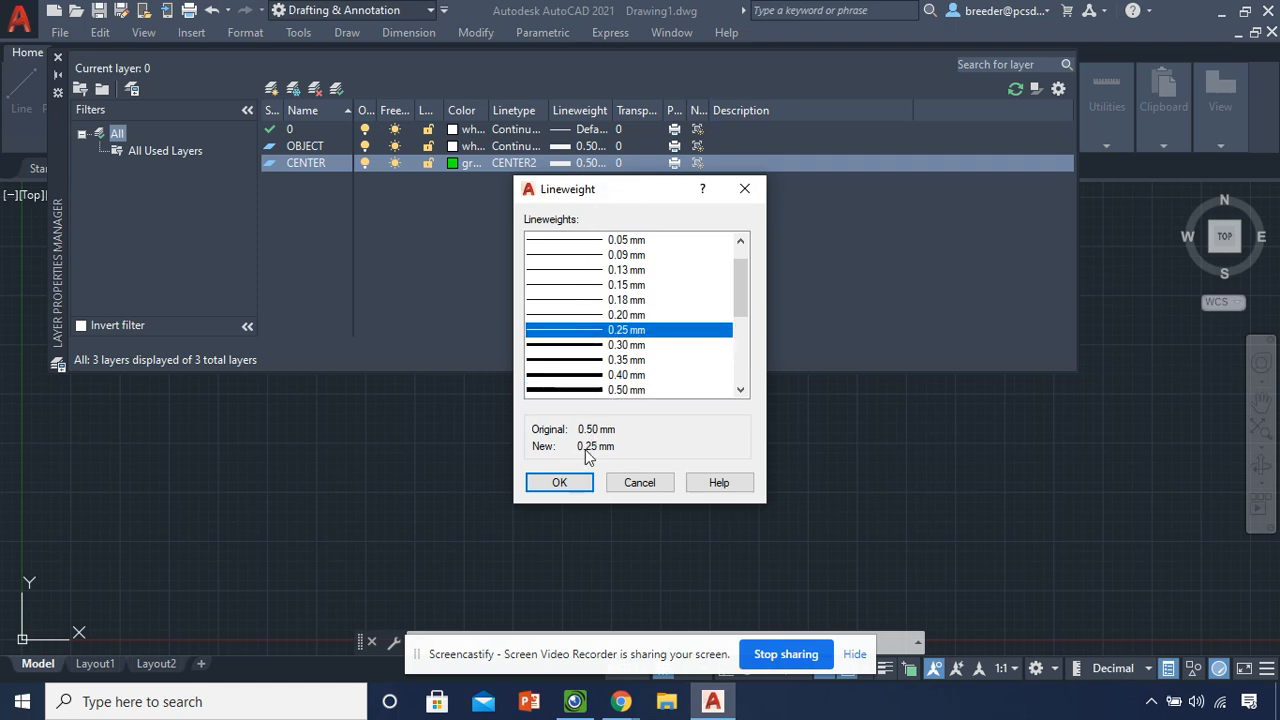
{"action": "left_click", "coordinate": [564, 486]}
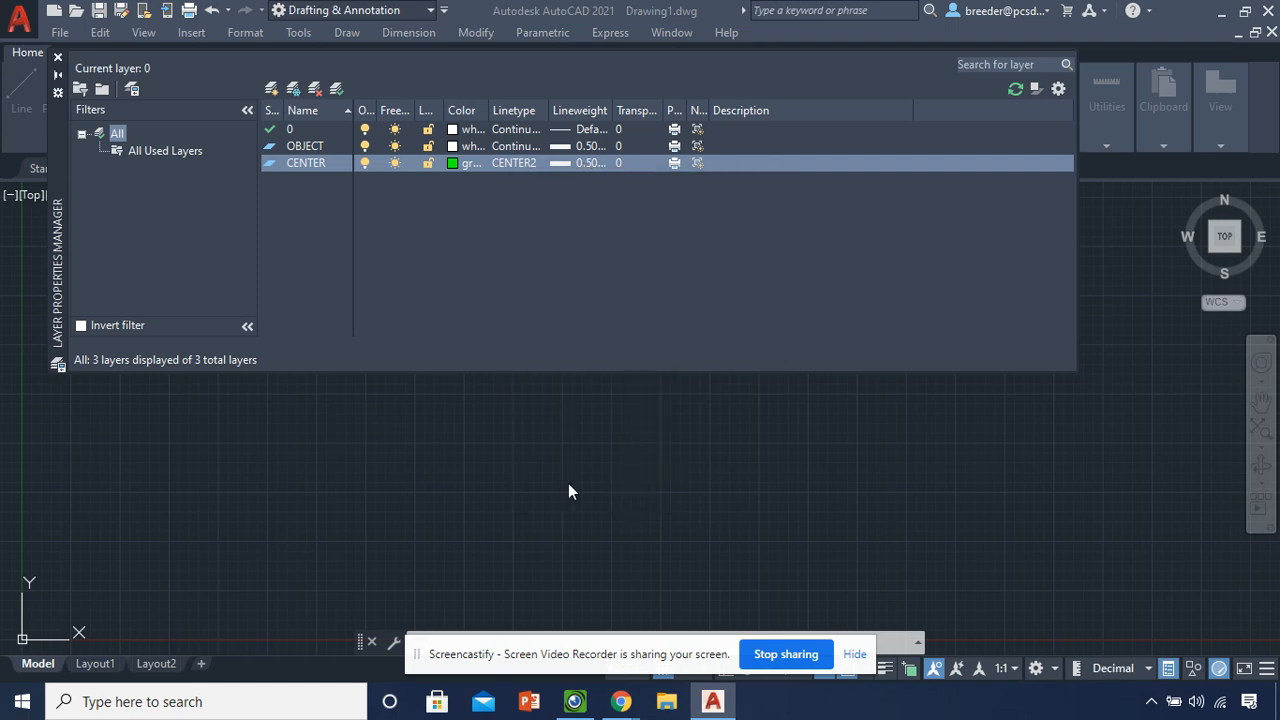
Close the layer properties manager and make OBJECT the current layer
{"action": "left_click", "coordinate": [57, 58]}
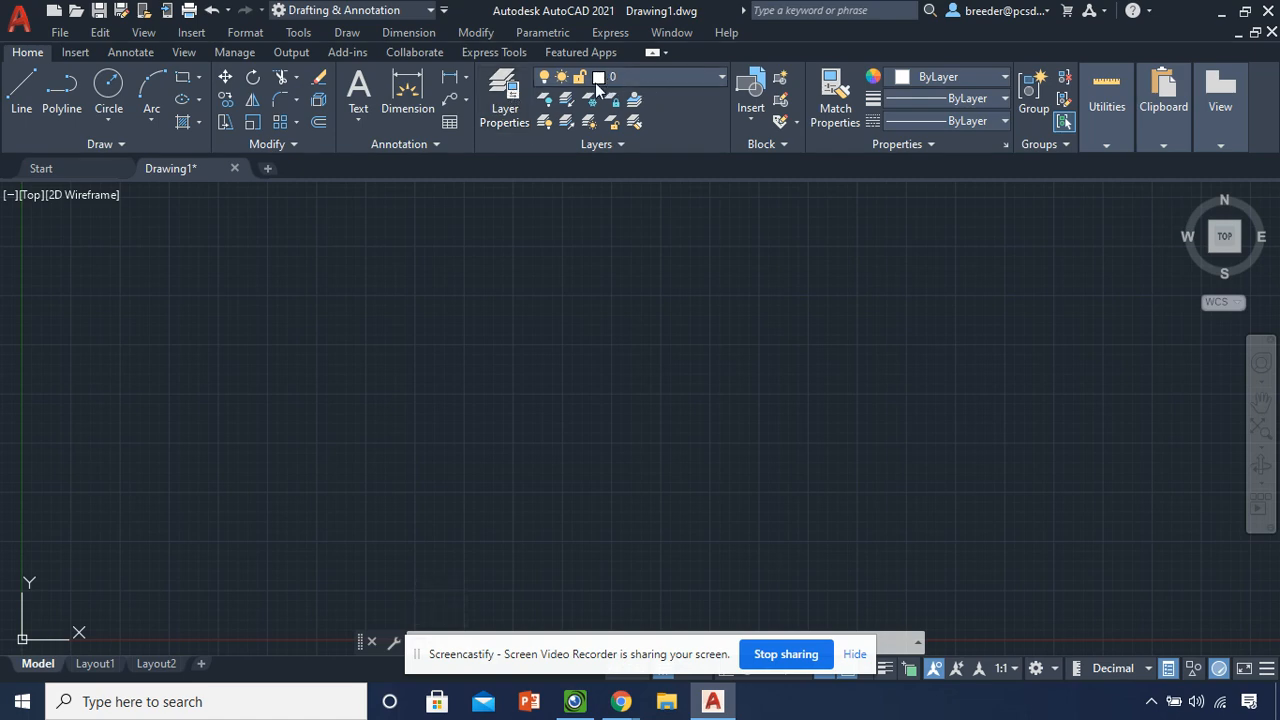
{"action": "left_click", "coordinate": [658, 76]}
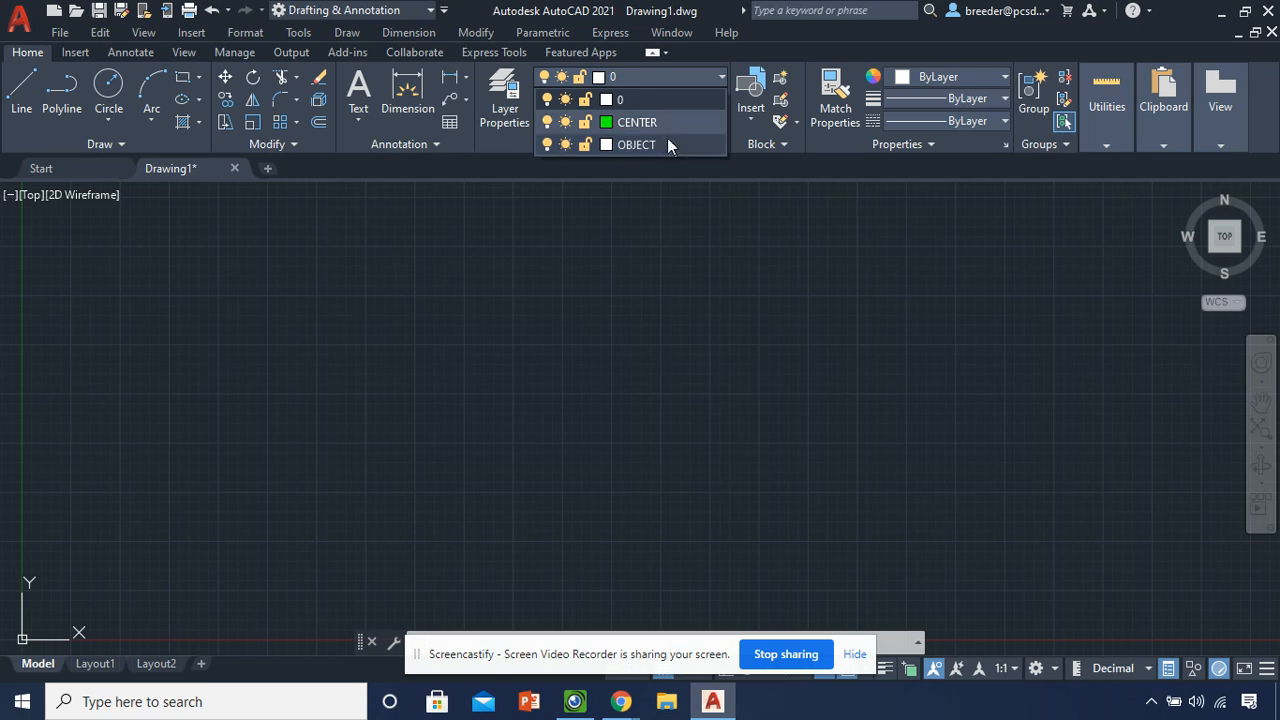
{"action": "left_click", "coordinate": [667, 145]}
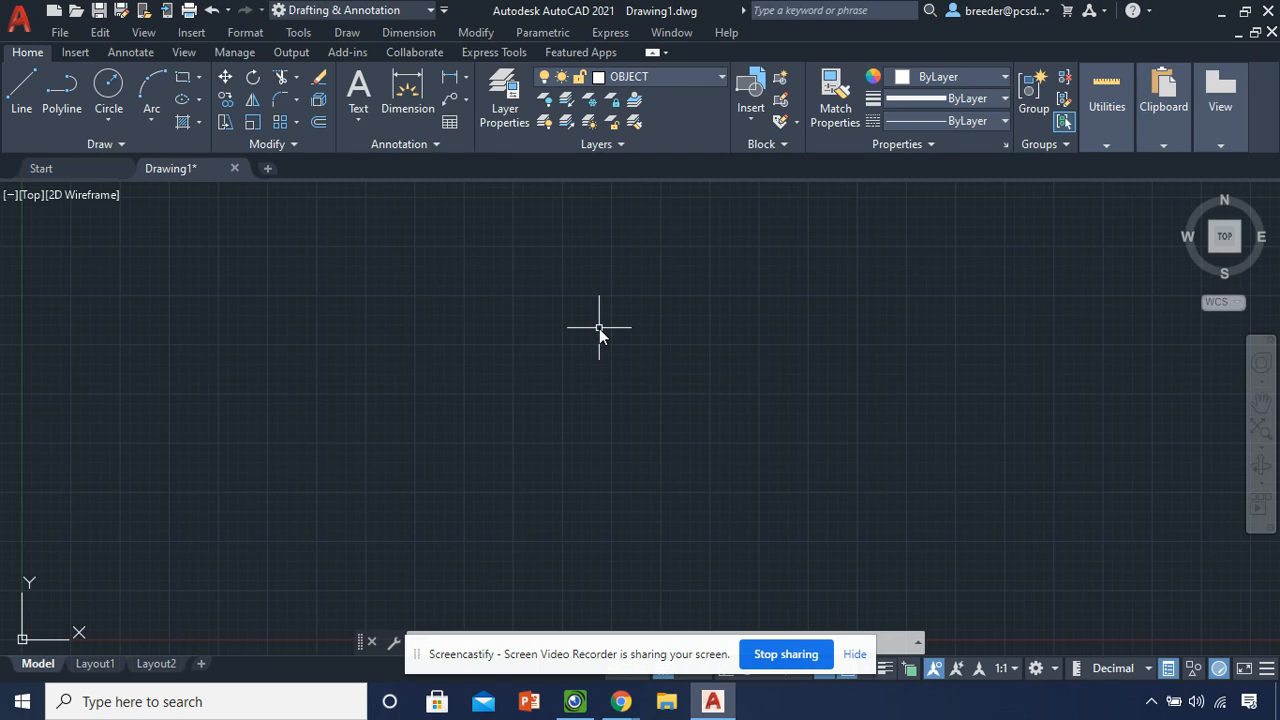
After checking the worksheet in Visualizer, draw a 4.25 horizontal line with Ortho on as the base of the Problem 2-17 triangle
{"action": "left_click", "coordinate": [577, 703]}
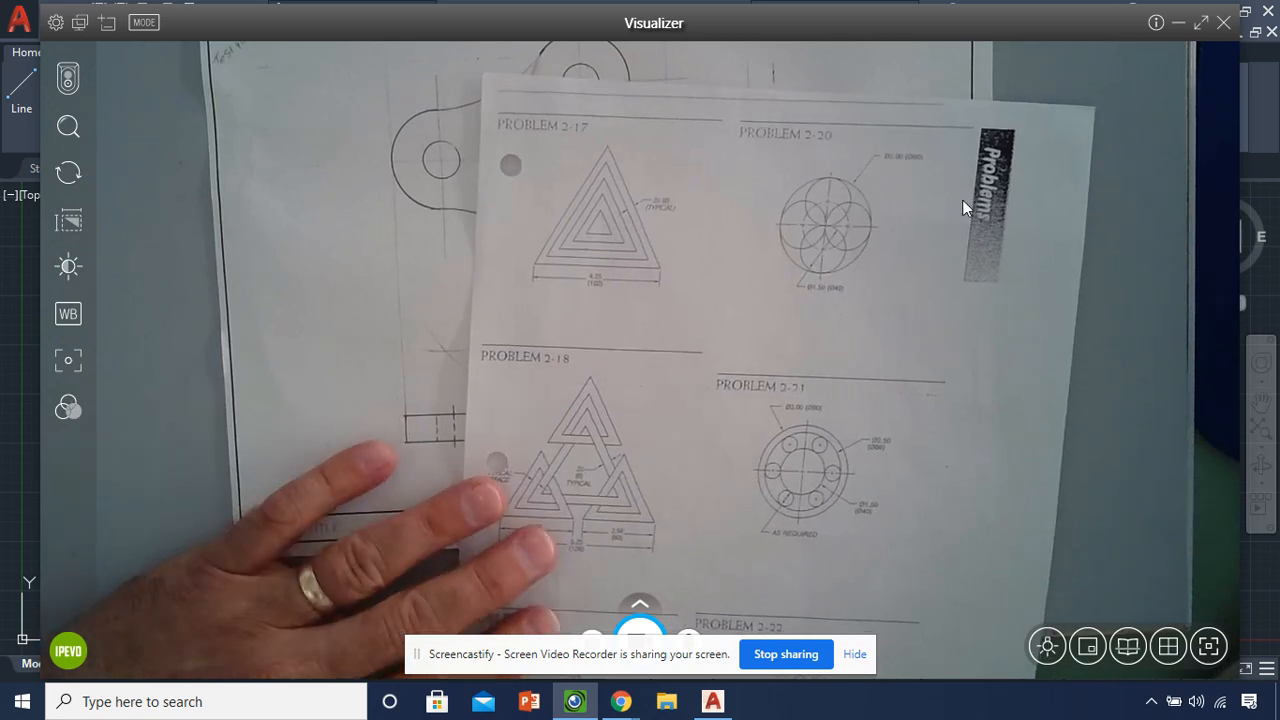
{"action": "left_click", "coordinate": [1178, 22]}
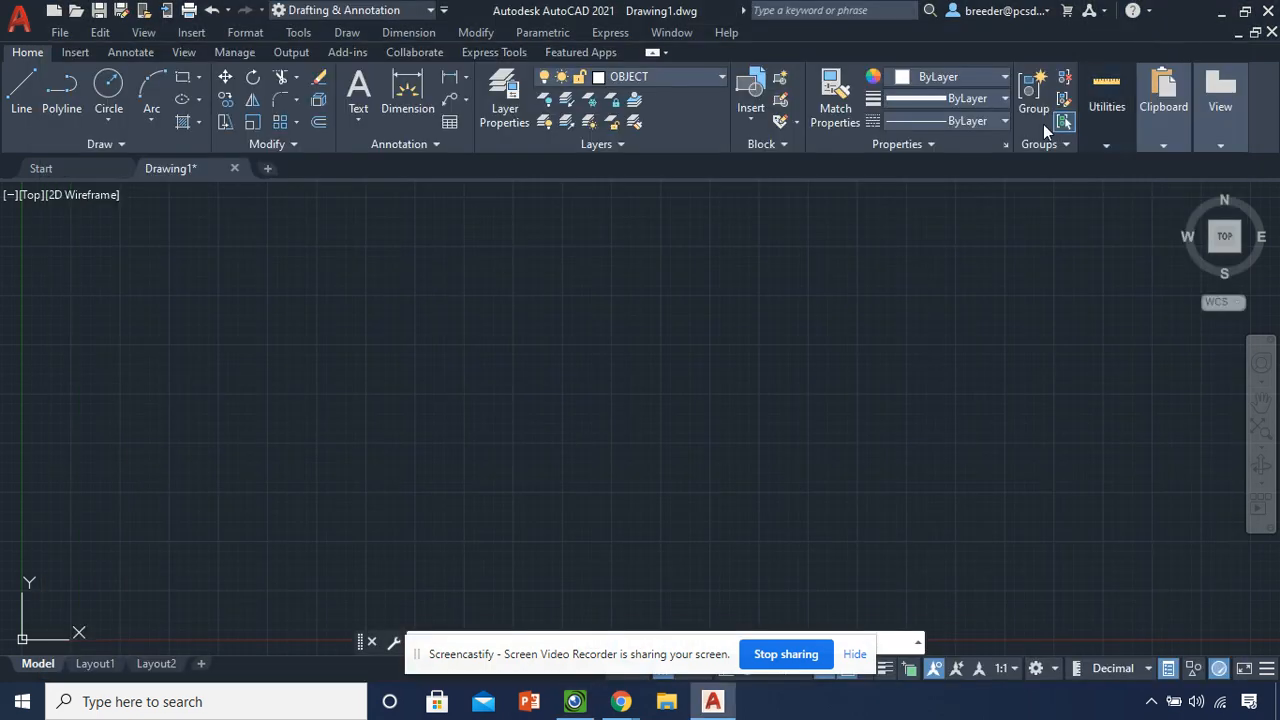
{"action": "left_click", "coordinate": [21, 92]}
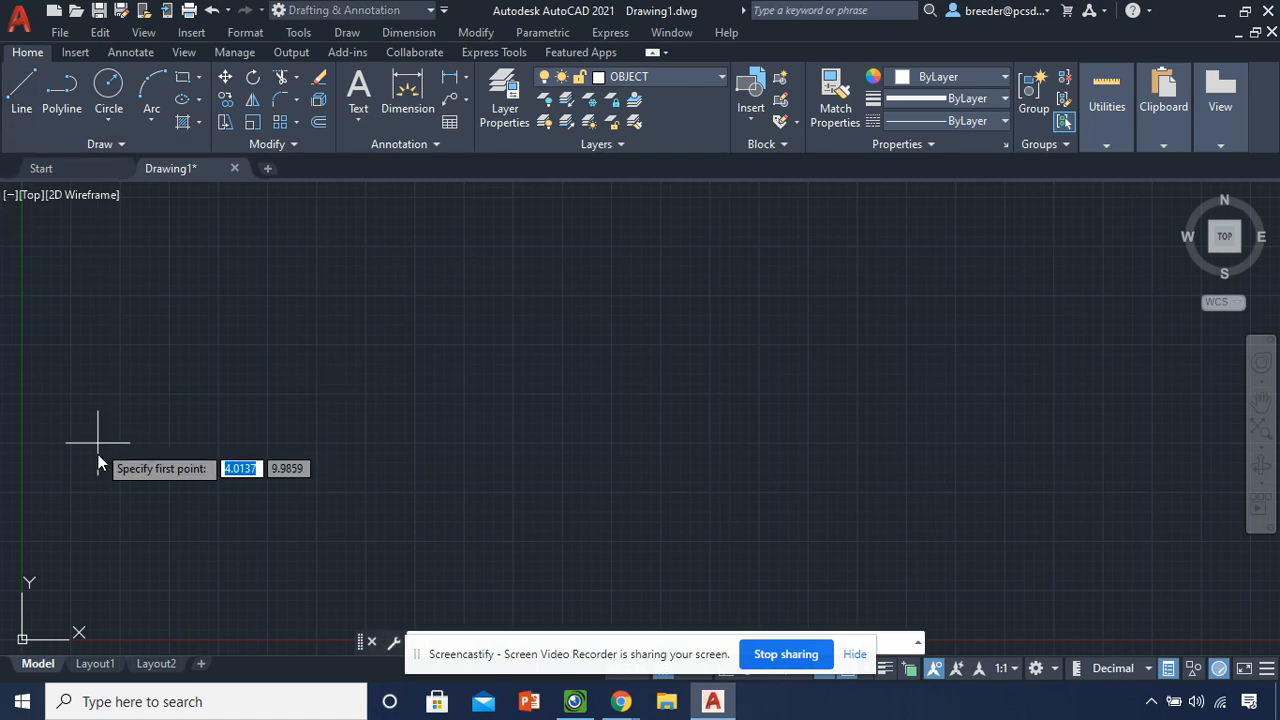
{"action": "left_click", "coordinate": [855, 655]}
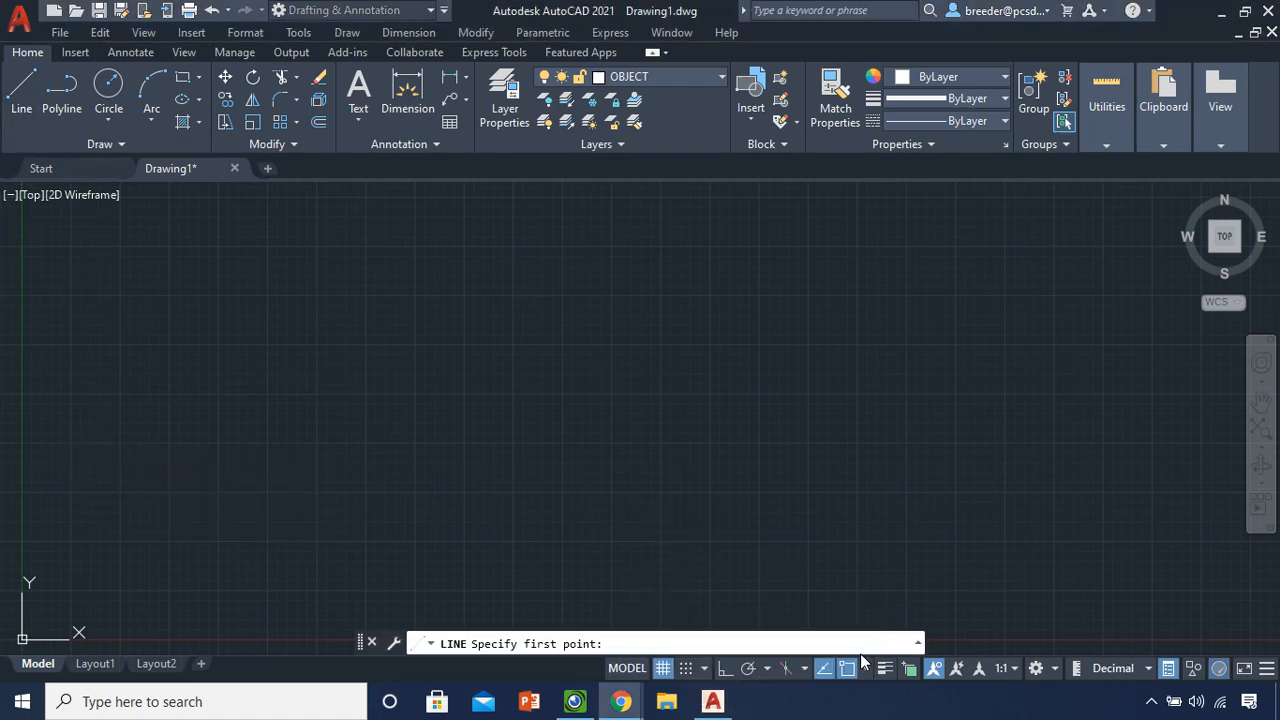
{"action": "left_click", "coordinate": [724, 668]}
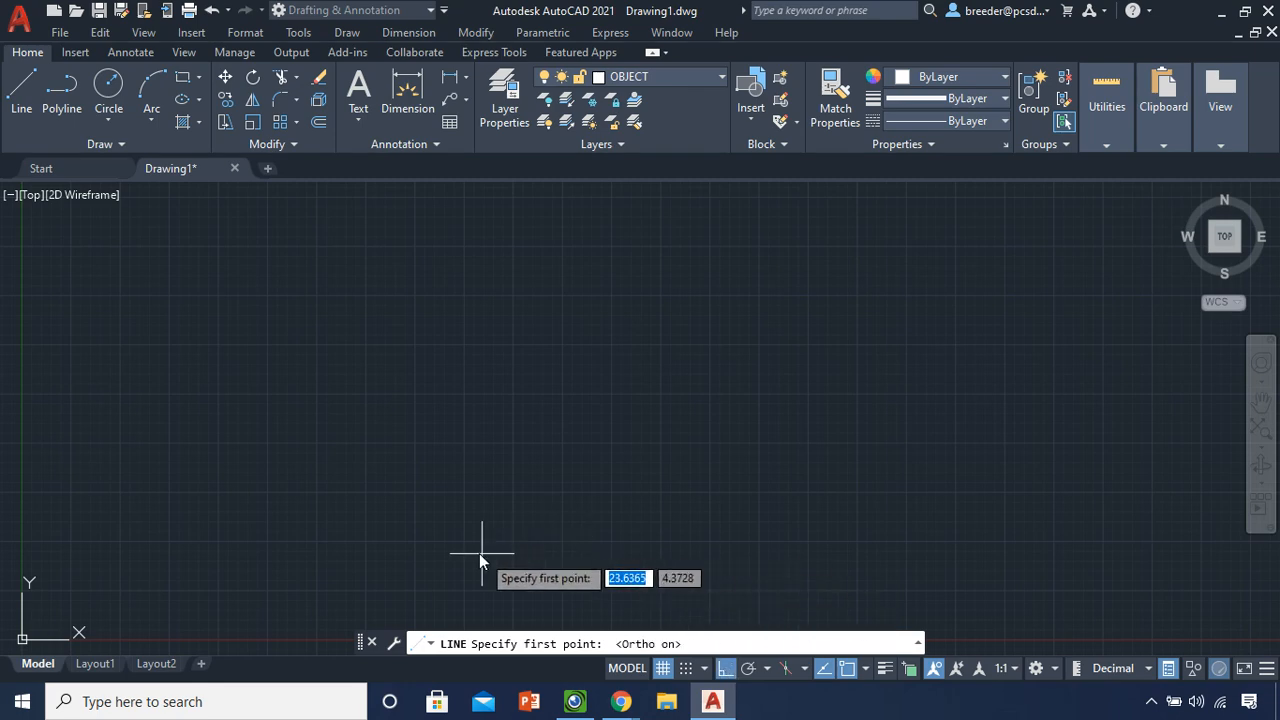
{"action": "left_click", "coordinate": [8, 110]}
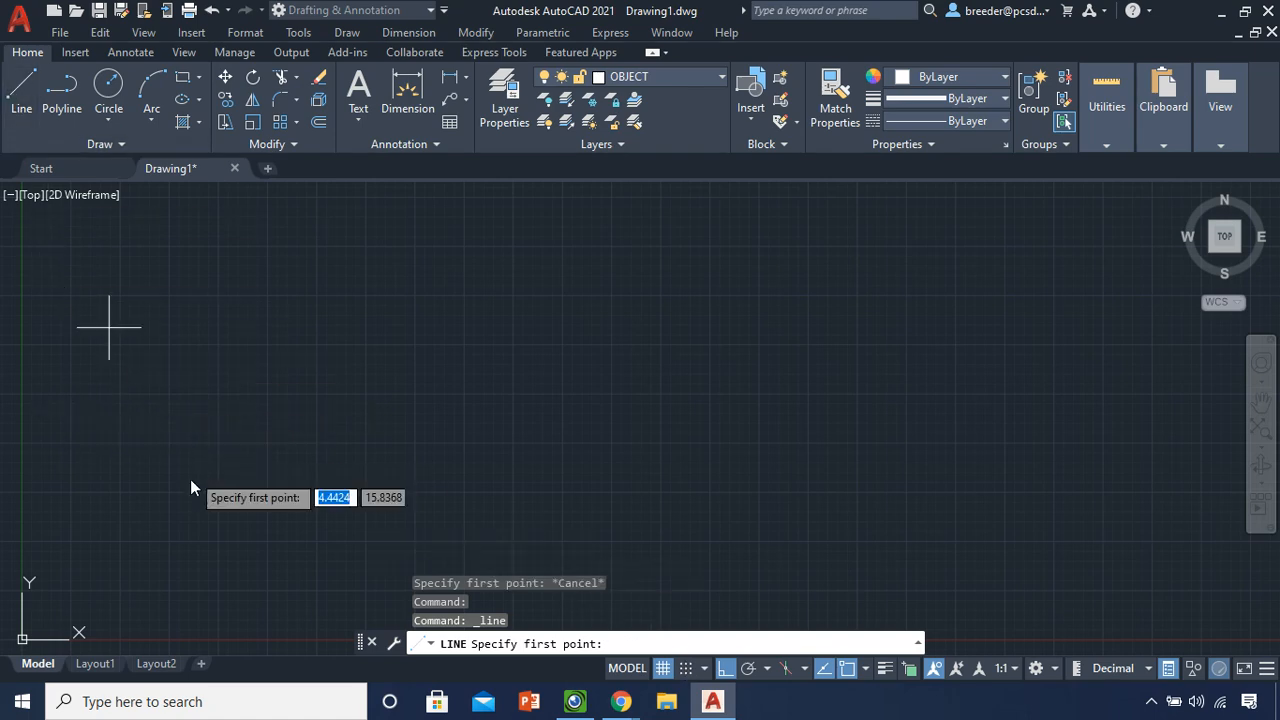
{"action": "left_click", "coordinate": [104, 419]}
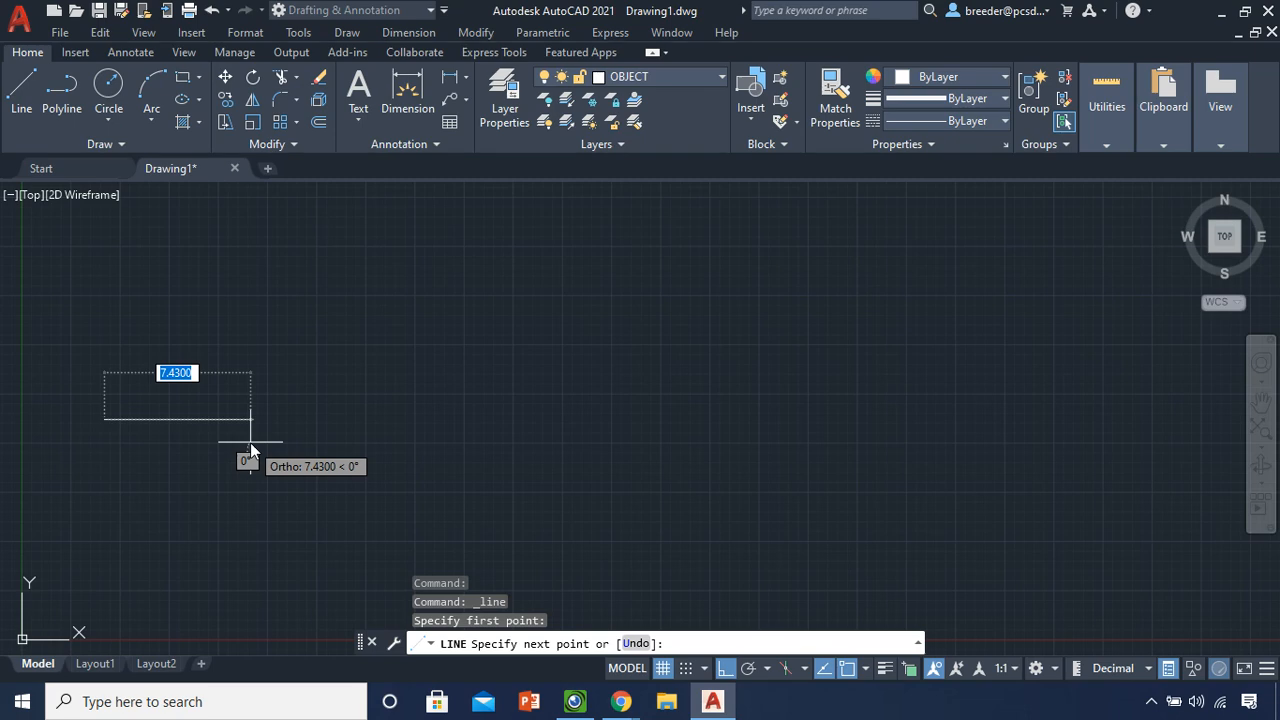
{"action": "type", "text": "4.25"}
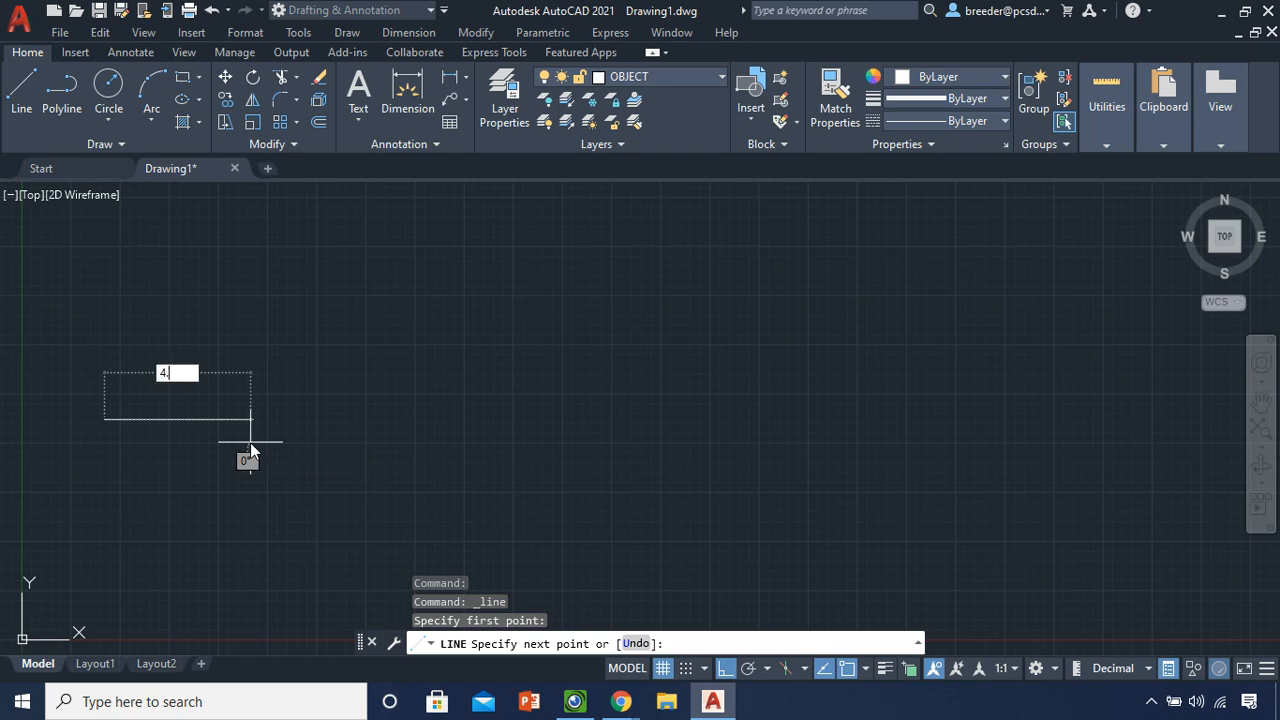
{"action": "key", "text": "Return"}
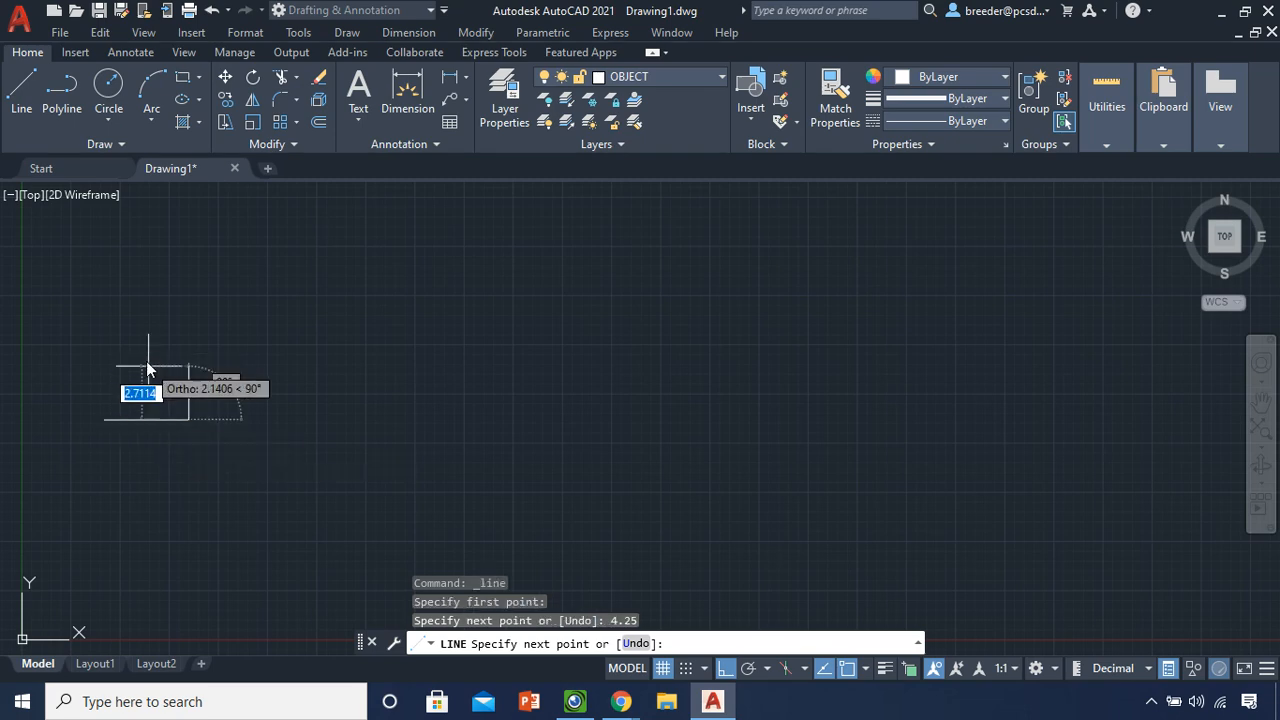
With Ortho off, draw a 4.25 line at 120 degrees from the base's right end and close the triangle
{"action": "key", "text": "F8"}
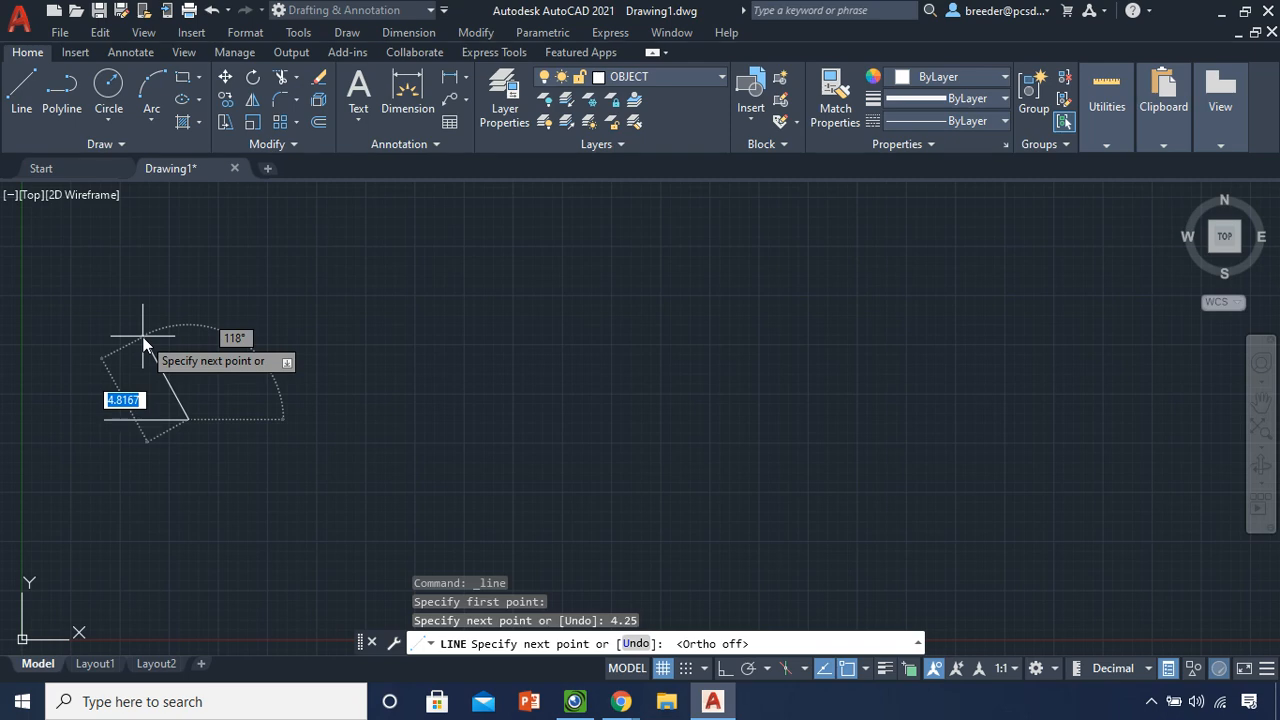
{"action": "type", "text": "@"}
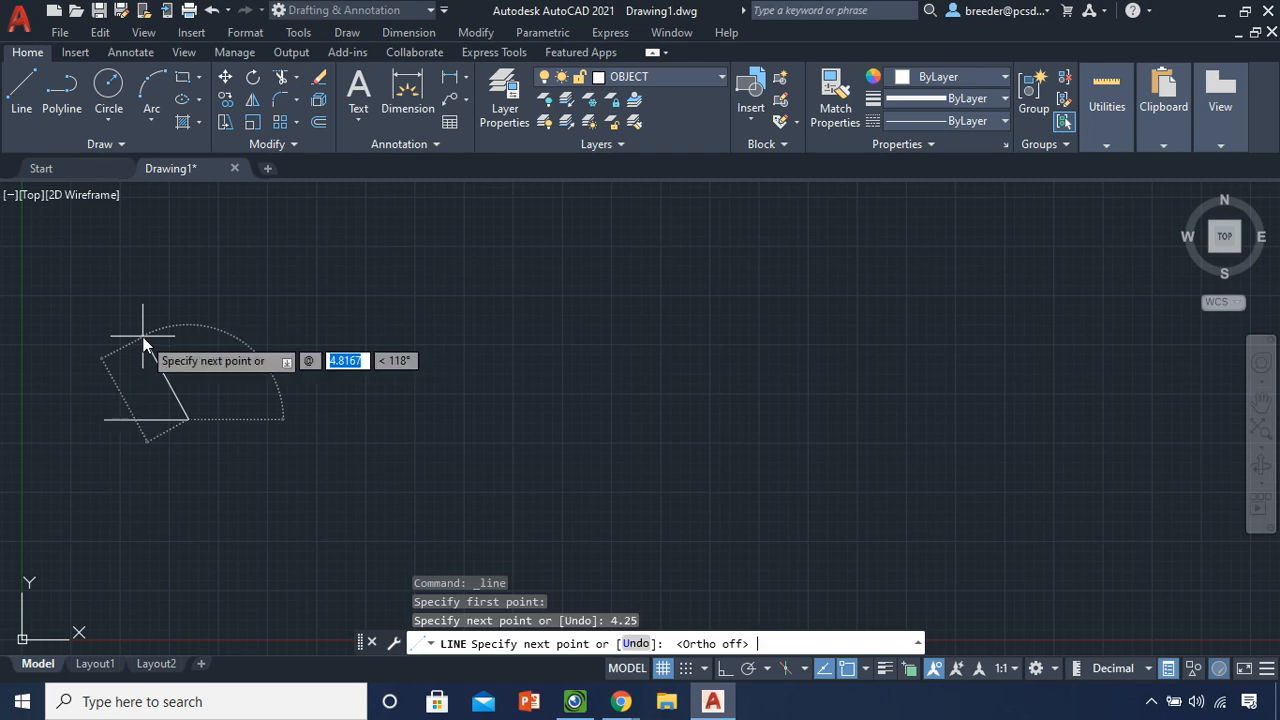
{"action": "type", "text": "4."}
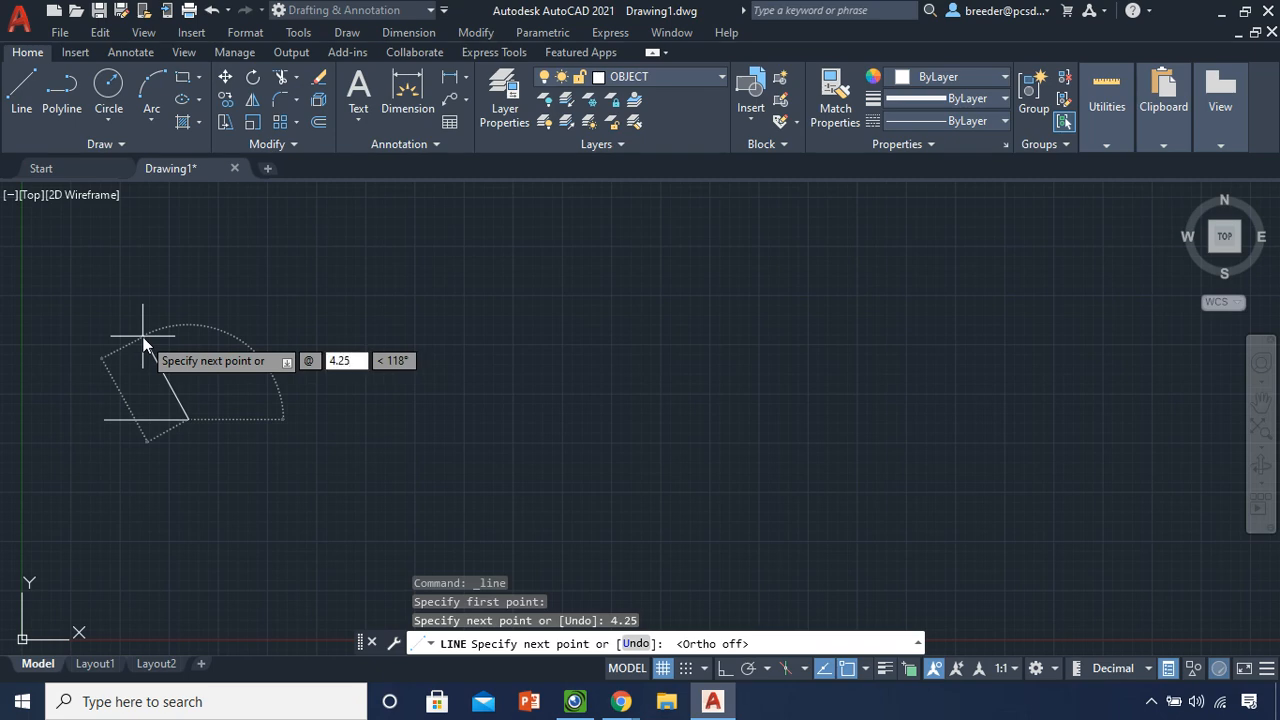
{"action": "type", "text": "25"}
{"action": "key", "text": "Tab"}
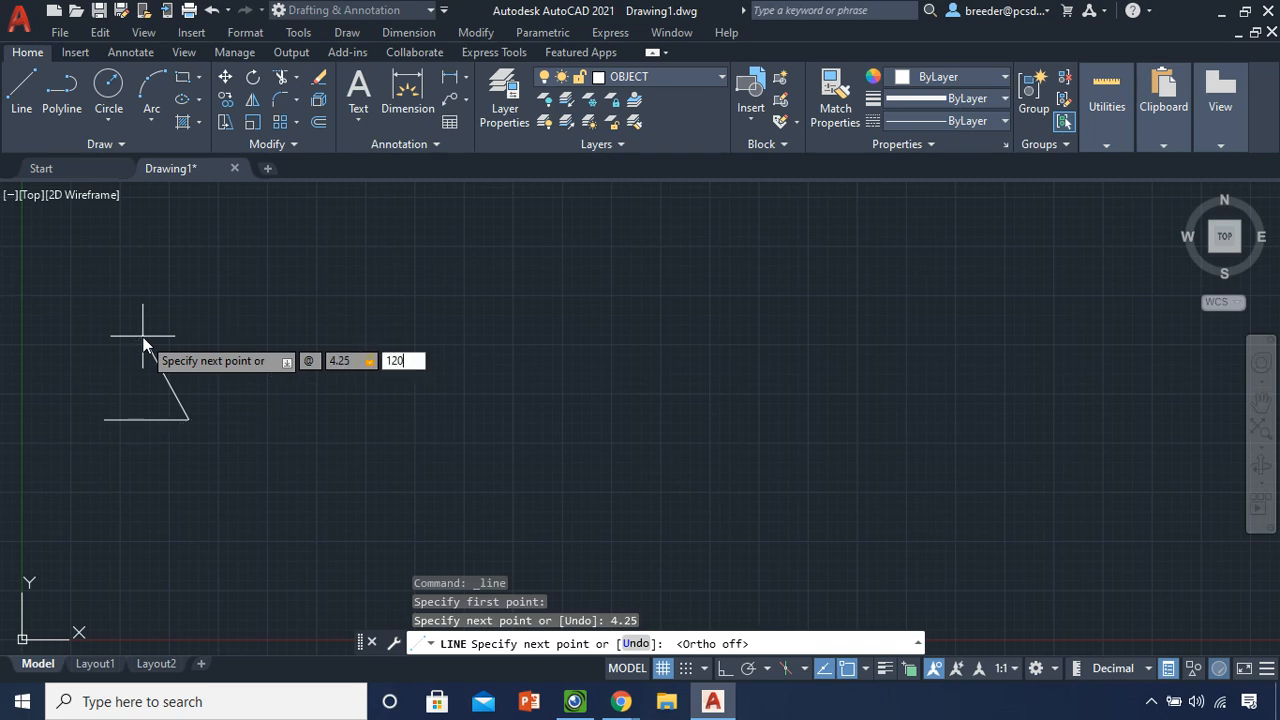
{"action": "key", "text": "Return"}
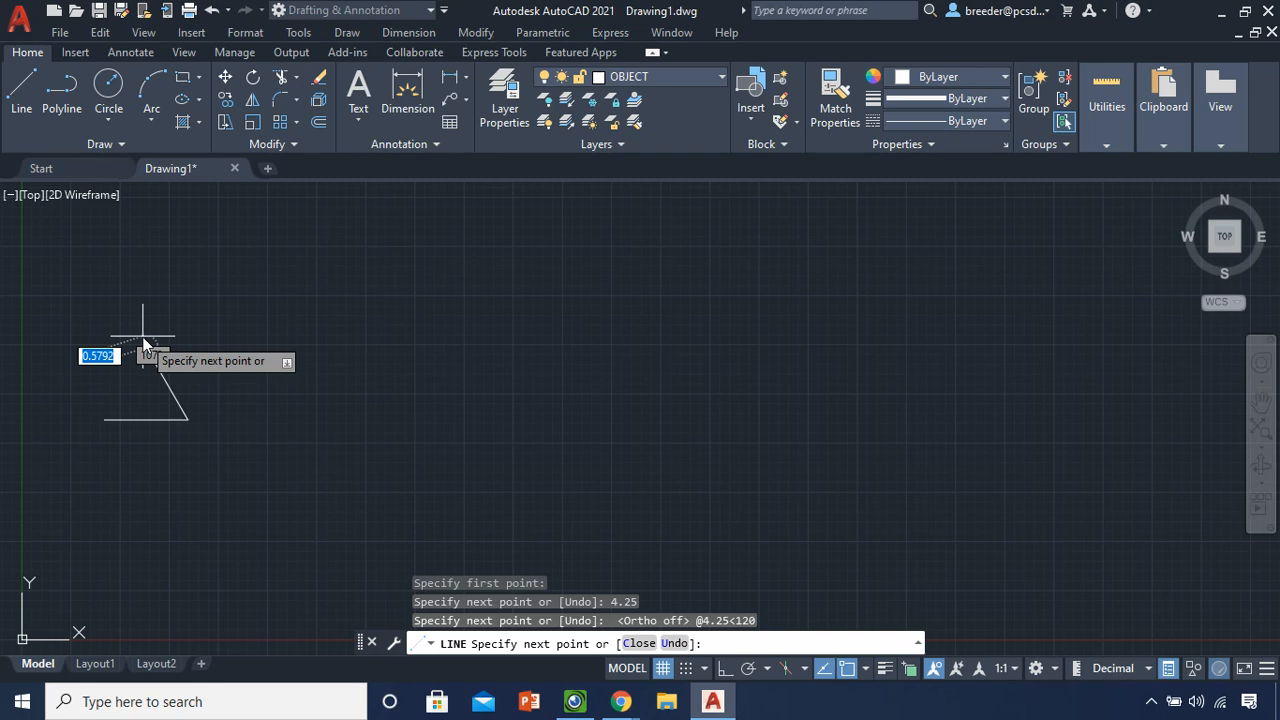
{"action": "type", "text": "c"}
{"action": "key", "text": "Return"}
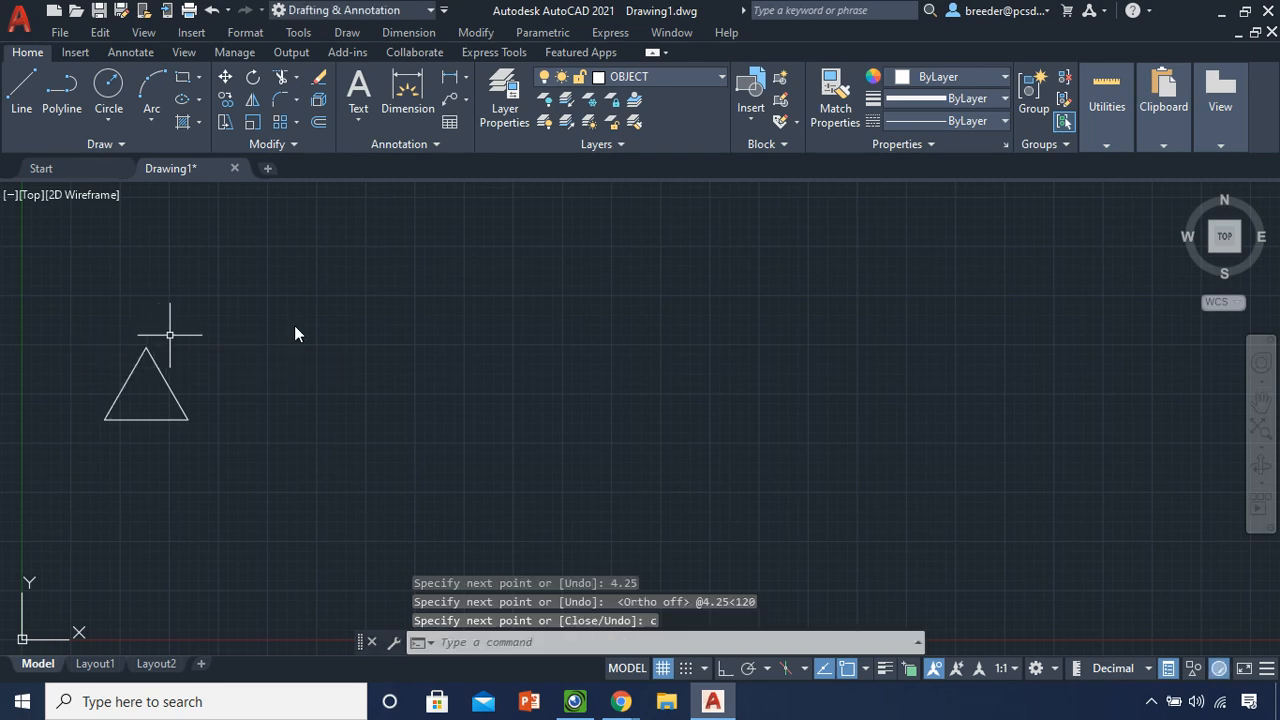
Offset the triangle's right side inward four times in succession at a distance of .25
{"action": "mouse_move", "coordinate": [157, 406]}
{"action": "middle_mouse_down"}
{"action": "mouse_move", "coordinate": [460, 420]}
{"action": "mouse_move", "coordinate": [367, 425]}
{"action": "middle_mouse_up"}
{"action": "scroll", "coordinate": [460, 418], "scroll_direction": "up", "scroll_amount": 5}
{"action": "scroll", "coordinate": [458, 404], "scroll_direction": "up", "scroll_amount": 2}
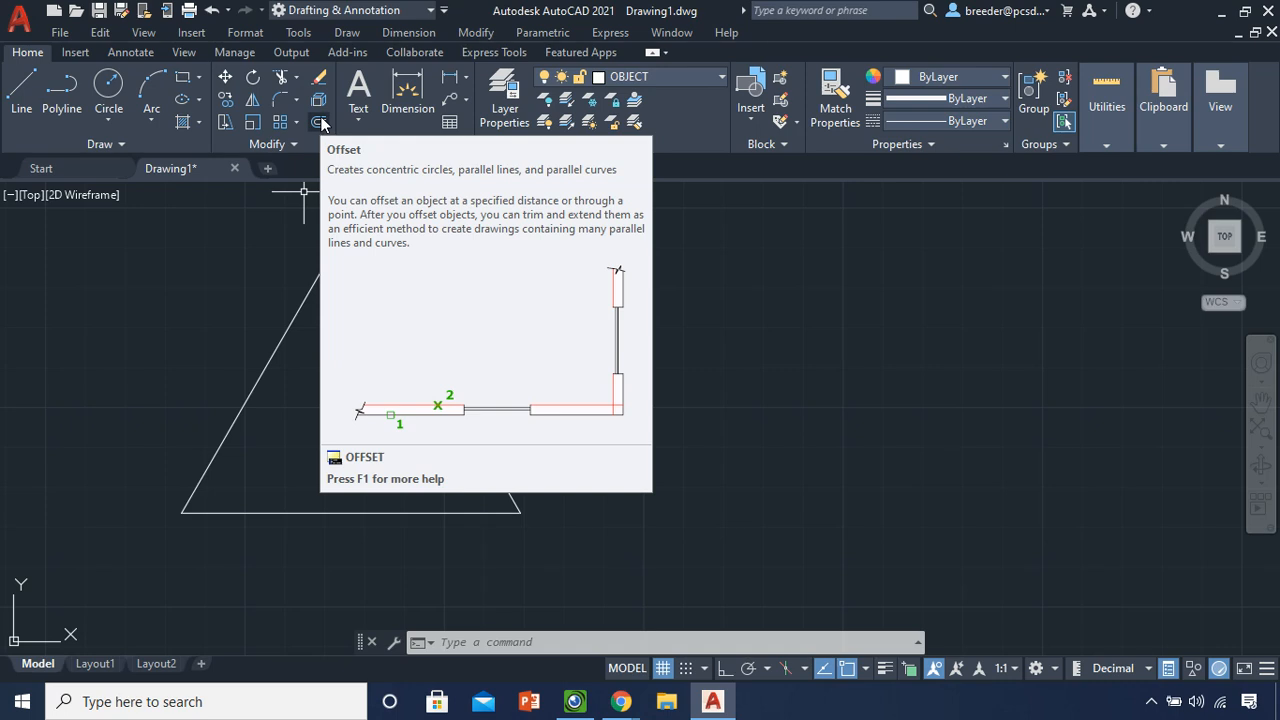
{"action": "left_click", "coordinate": [319, 122]}
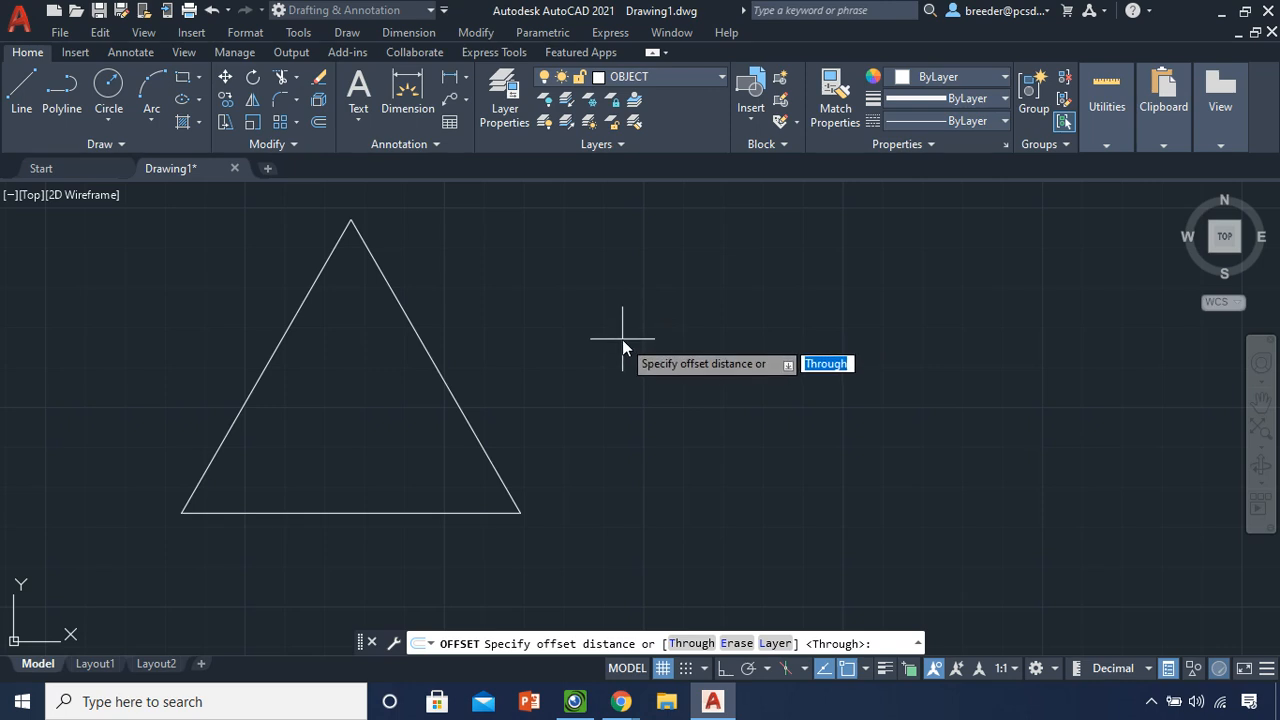
{"action": "type", "text": ".25"}
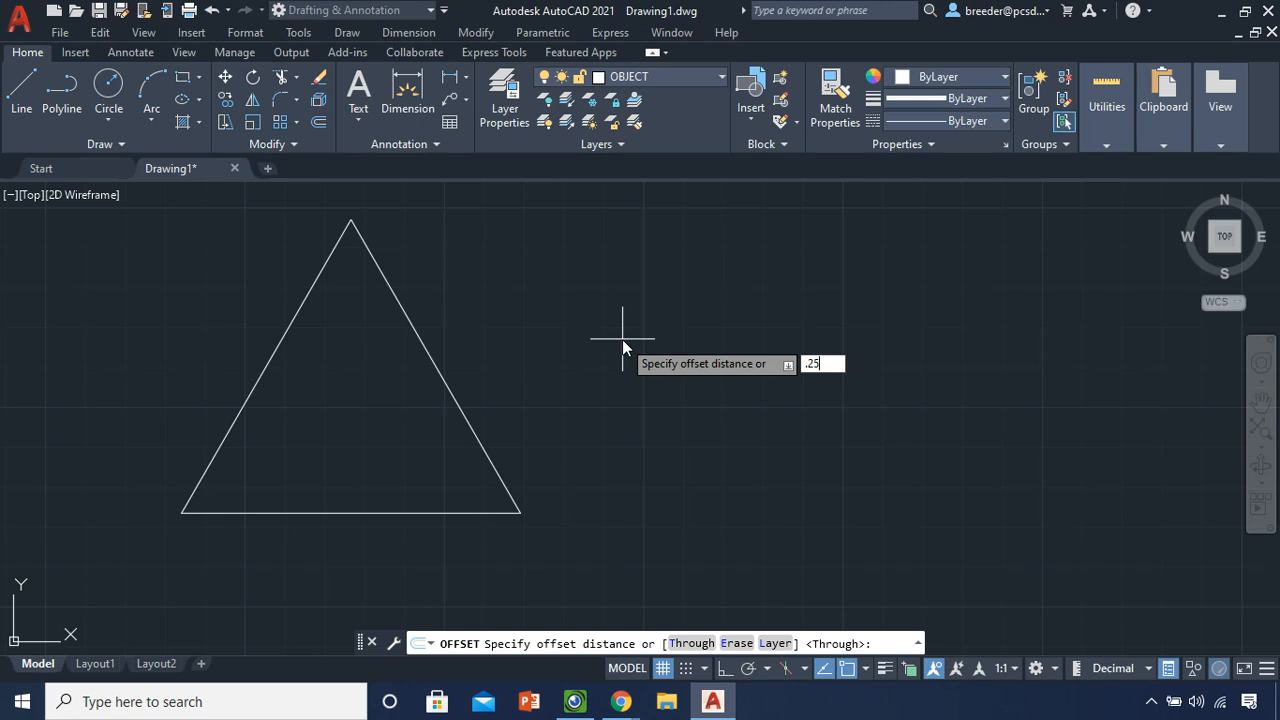
{"action": "key", "text": "Return"}
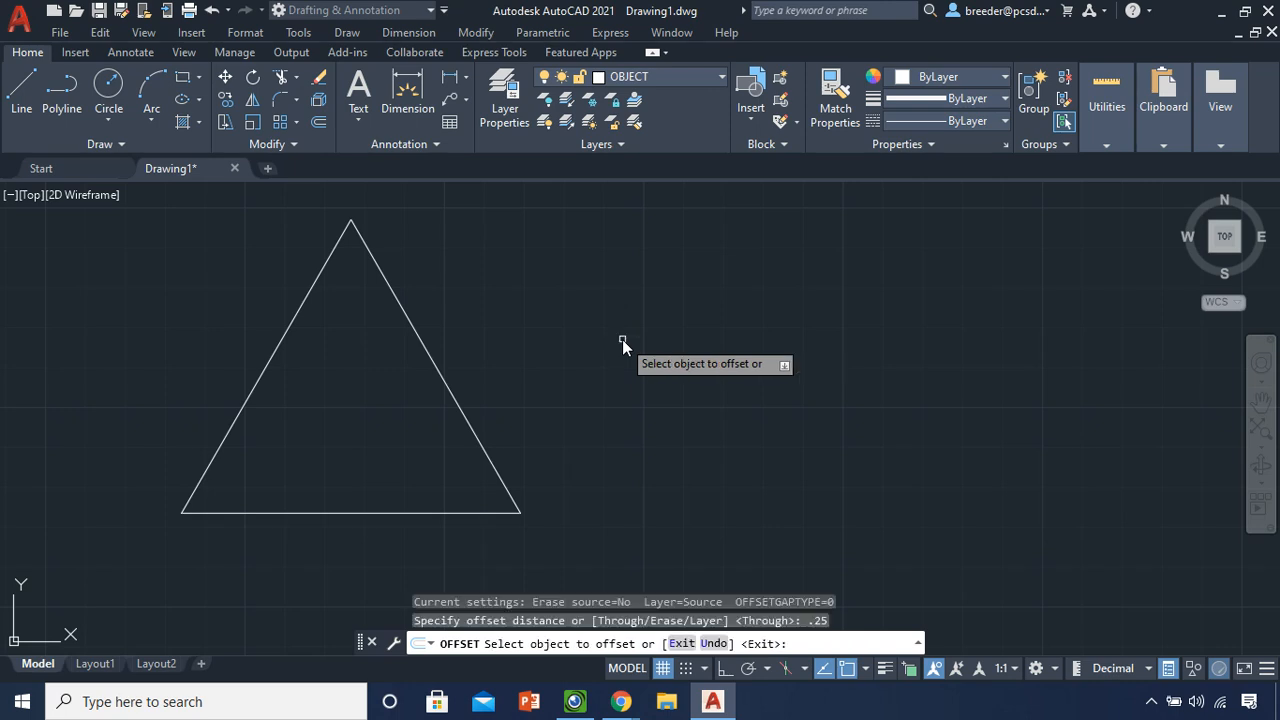
{"action": "left_click", "coordinate": [433, 364]}
{"action": "left_click", "coordinate": [386, 402]}
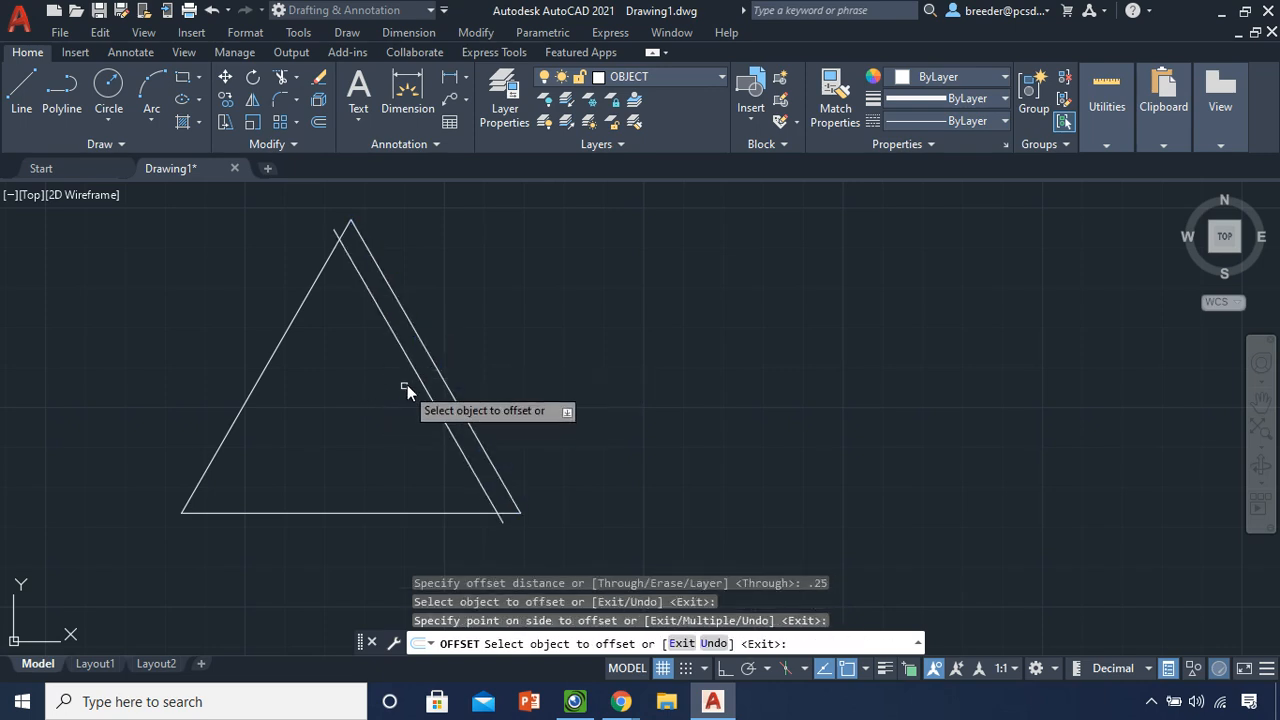
{"action": "left_click", "coordinate": [419, 379]}
{"action": "left_click", "coordinate": [394, 391]}
{"action": "left_click", "coordinate": [399, 386]}
{"action": "left_click", "coordinate": [378, 398]}
{"action": "left_click", "coordinate": [360, 411]}
{"action": "left_click", "coordinate": [341, 420]}
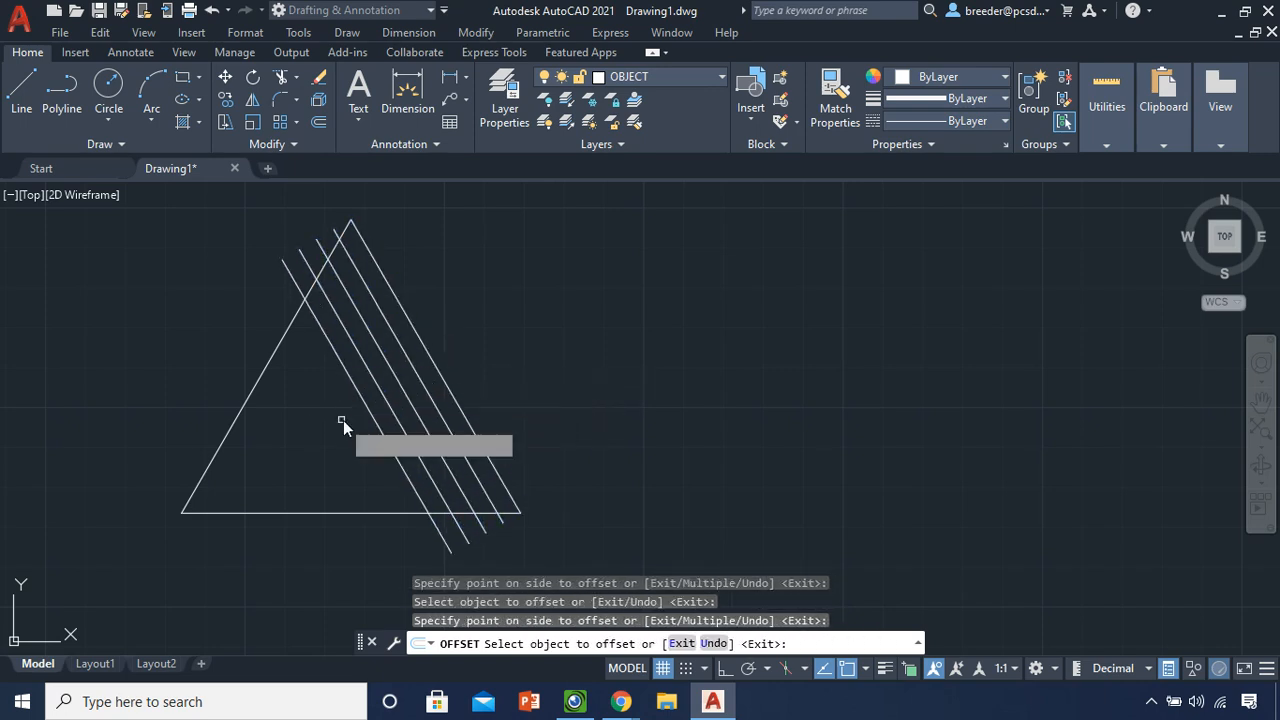
Offset the triangle's left side inward four times in succession at the same spacing
{"action": "left_click", "coordinate": [276, 350]}
{"action": "left_click", "coordinate": [293, 388]}
{"action": "left_click", "coordinate": [289, 371]}
{"action": "left_click", "coordinate": [301, 390]}
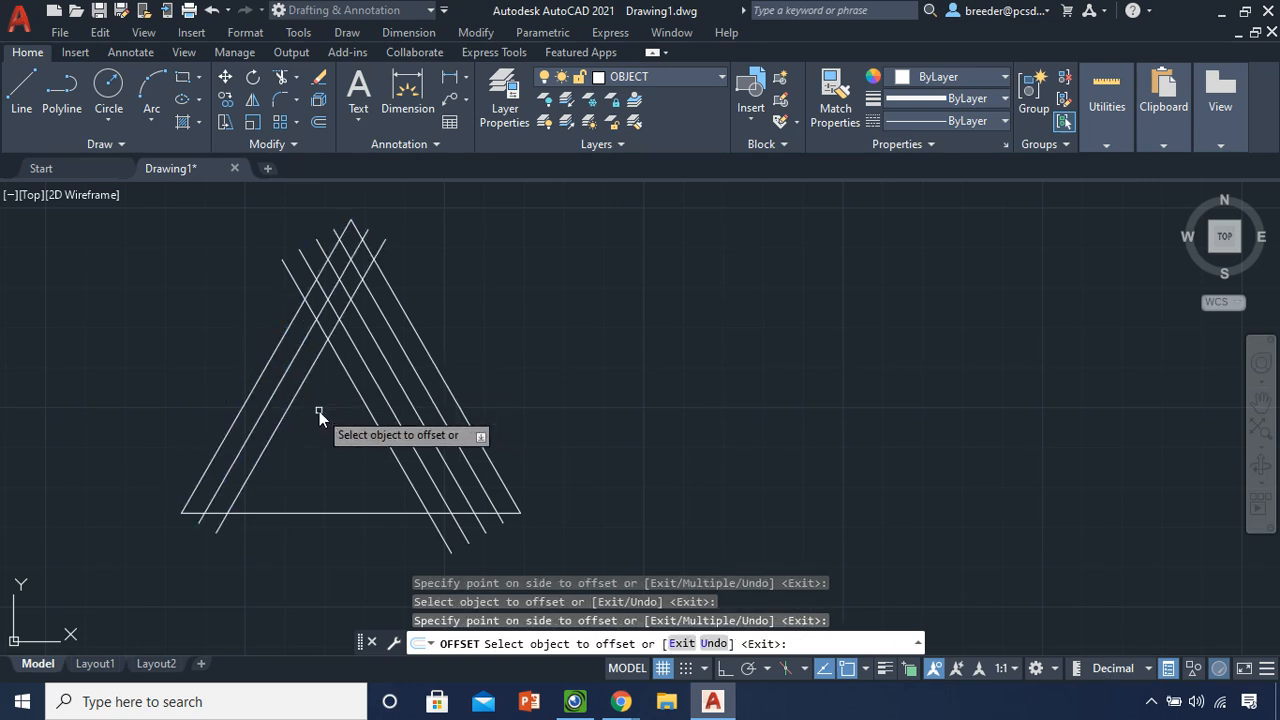
{"action": "left_click", "coordinate": [301, 383]}
{"action": "left_click", "coordinate": [340, 412]}
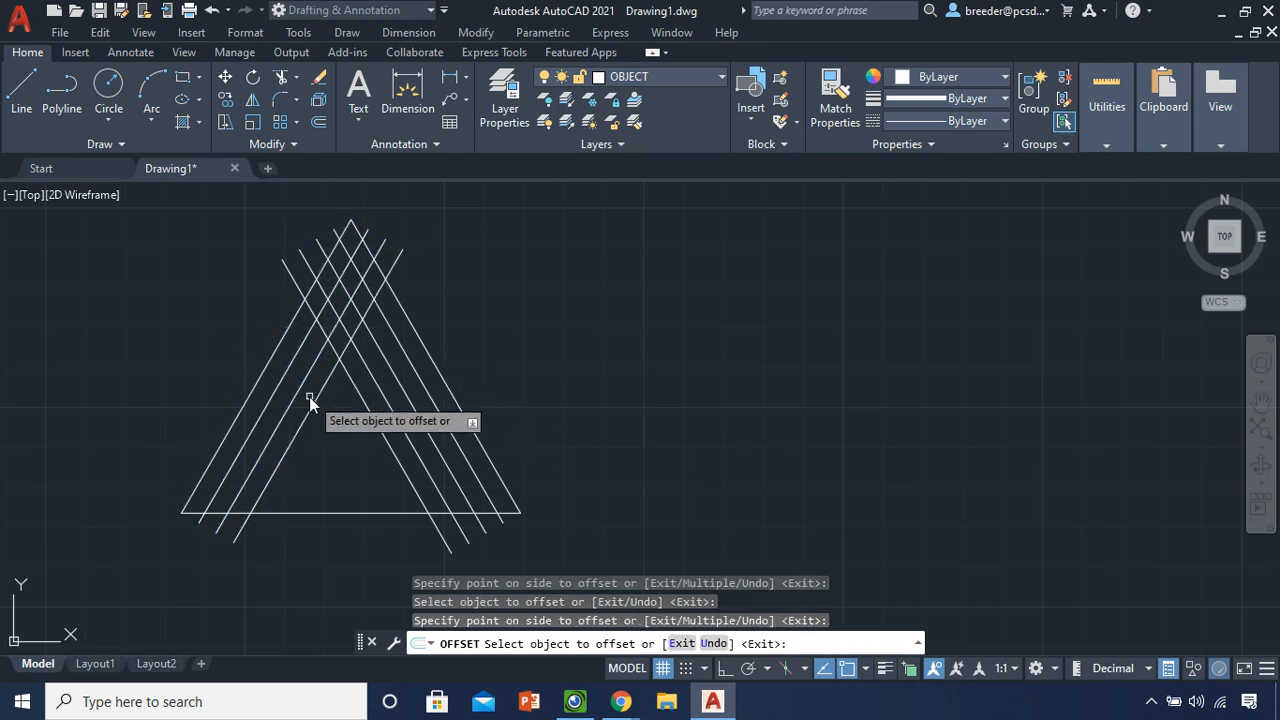
{"action": "left_click", "coordinate": [314, 401]}
{"action": "left_click", "coordinate": [342, 440]}
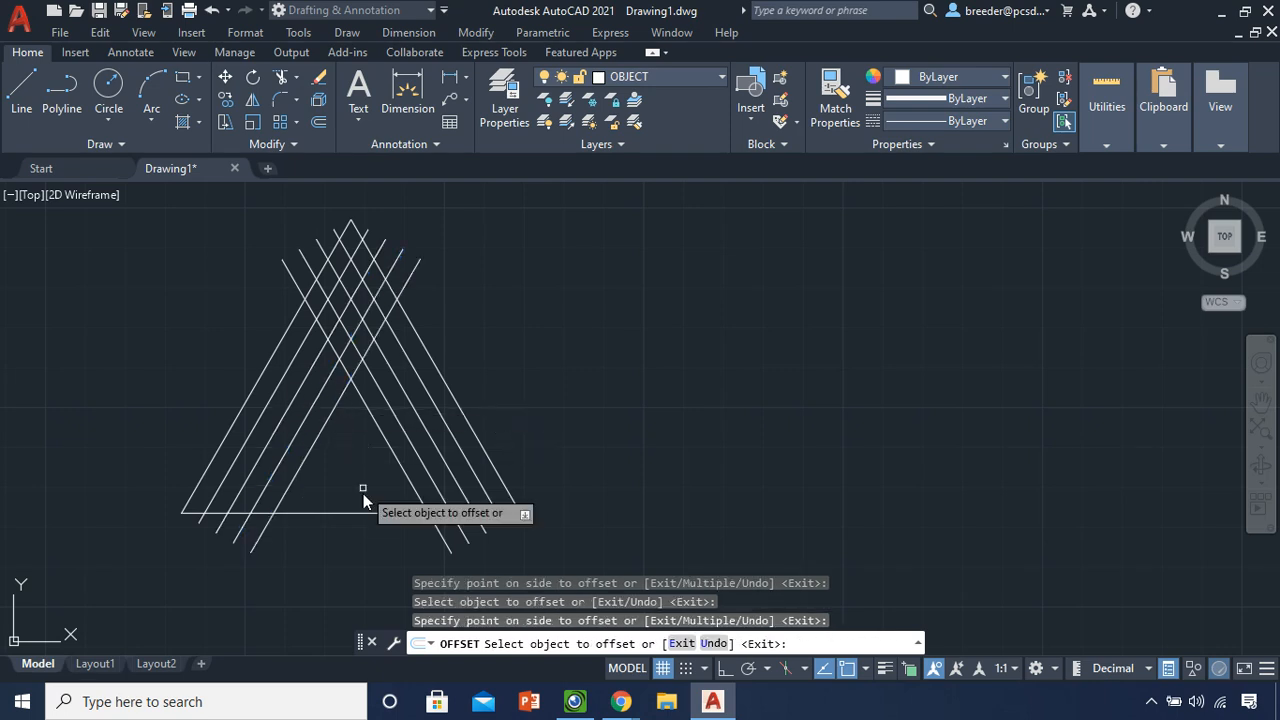
Offset the triangle's base upward four times in succession at the same spacing and end the Offset command
{"action": "left_click", "coordinate": [339, 513]}
{"action": "left_click", "coordinate": [350, 490]}
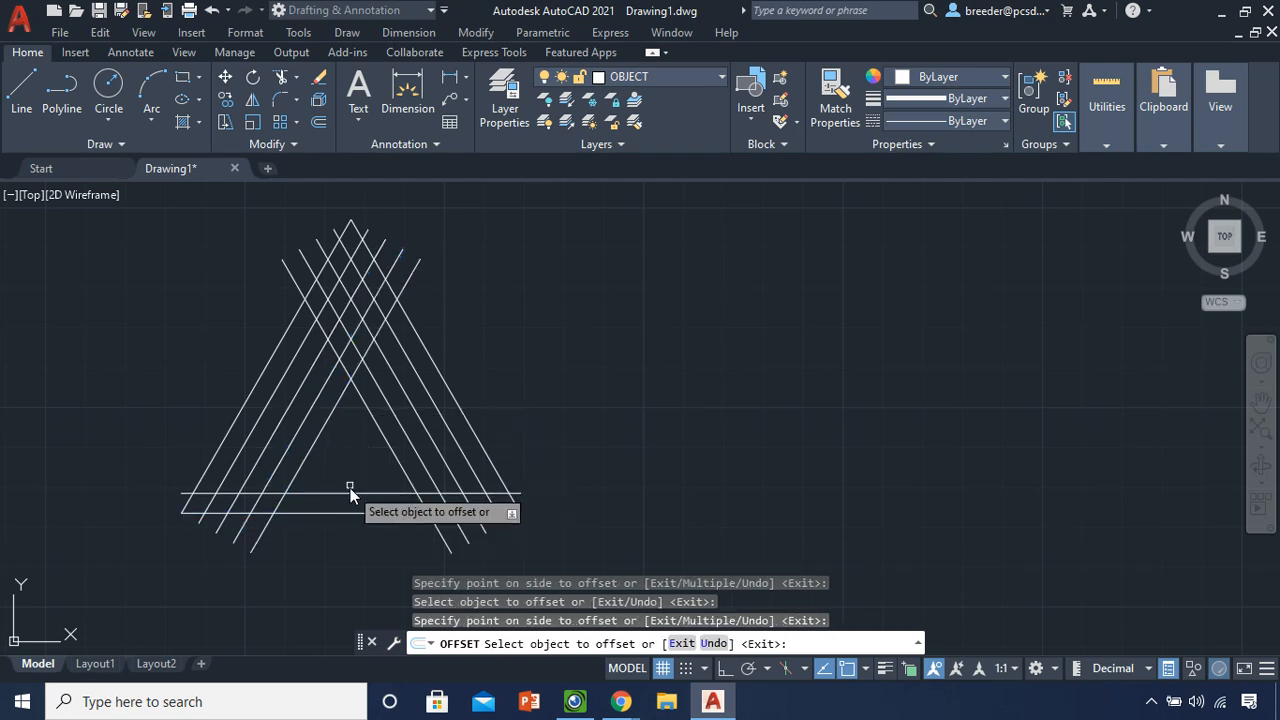
{"action": "left_click", "coordinate": [348, 493]}
{"action": "left_click", "coordinate": [348, 476]}
{"action": "left_click", "coordinate": [344, 473]}
{"action": "left_click", "coordinate": [342, 456]}
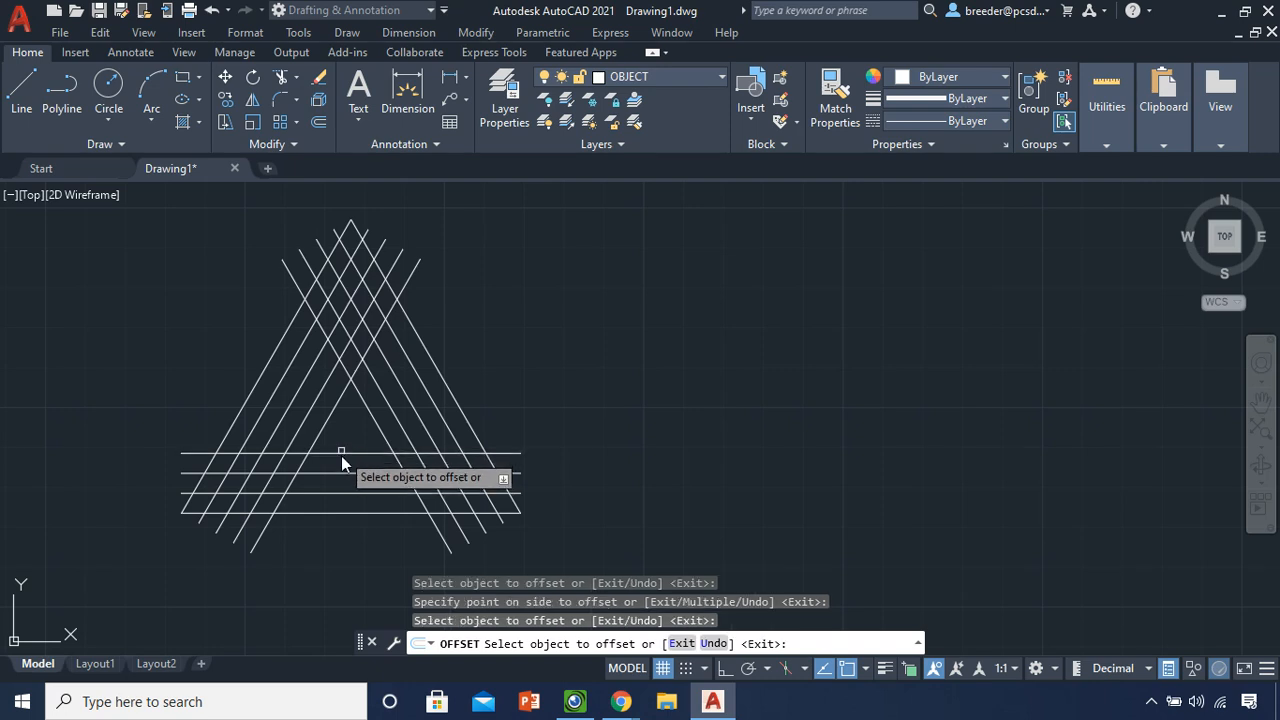
{"action": "left_click", "coordinate": [342, 455]}
{"action": "left_click", "coordinate": [342, 437]}
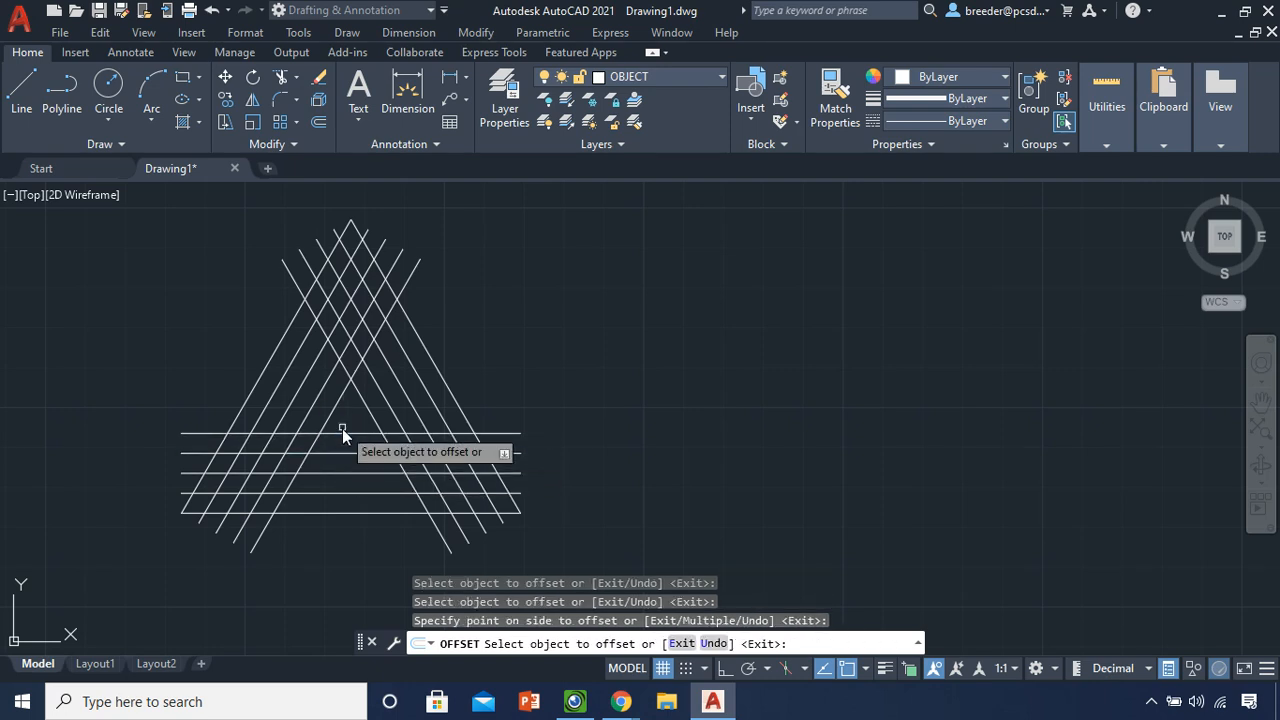
{"action": "key", "text": "Escape"}
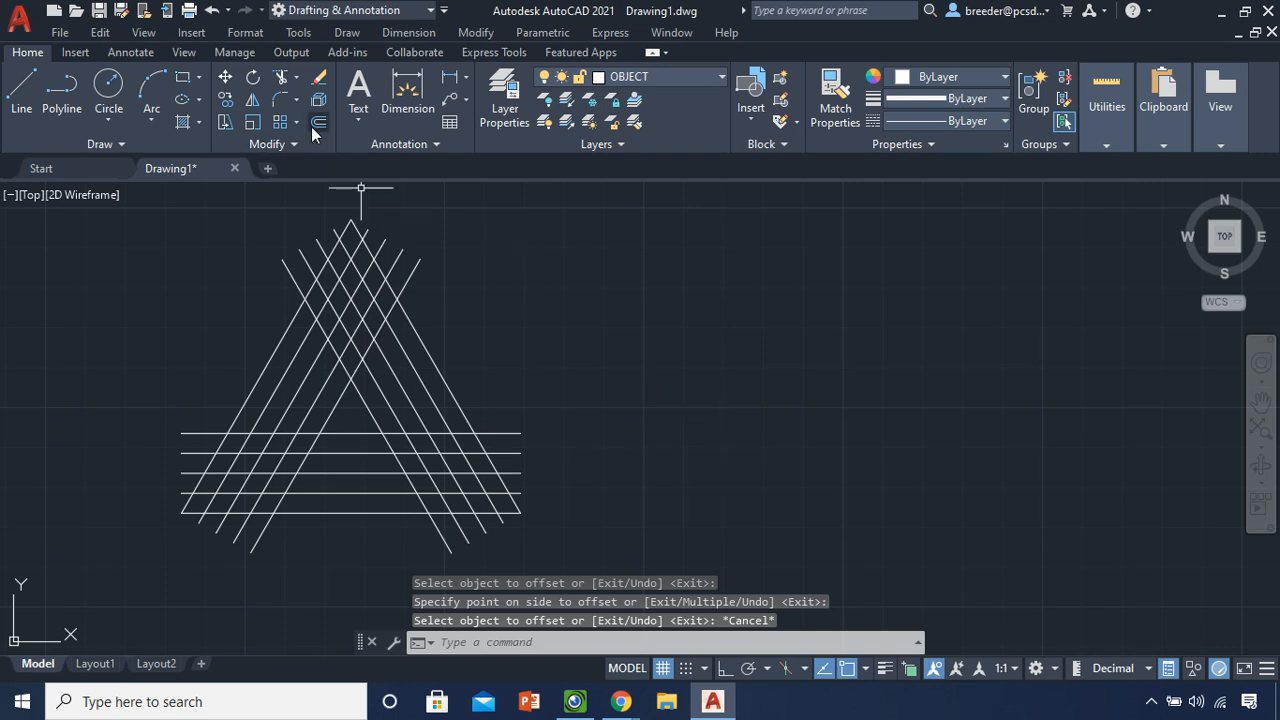
Trim the ends of the sloped offset lines that extend outside both sides of the triangle near its apex
{"action": "left_click", "coordinate": [281, 79]}
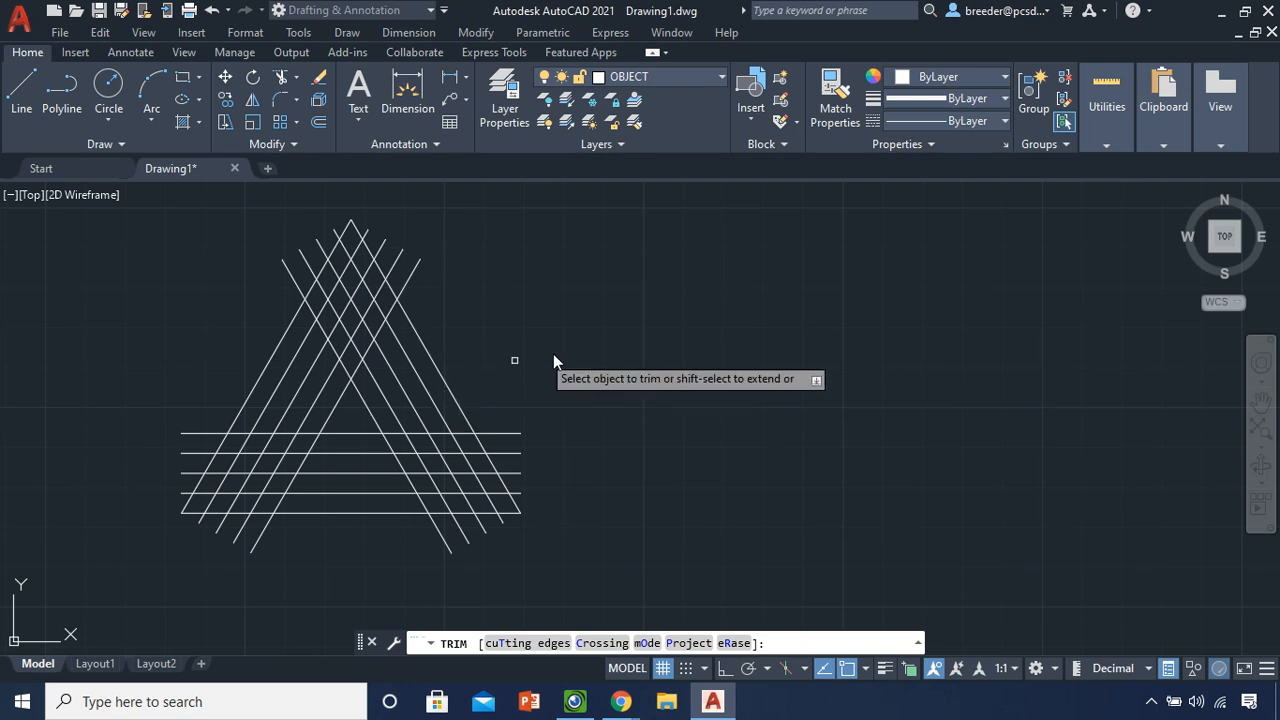
{"action": "left_click", "coordinate": [415, 268]}
{"action": "left_click", "coordinate": [381, 240]}
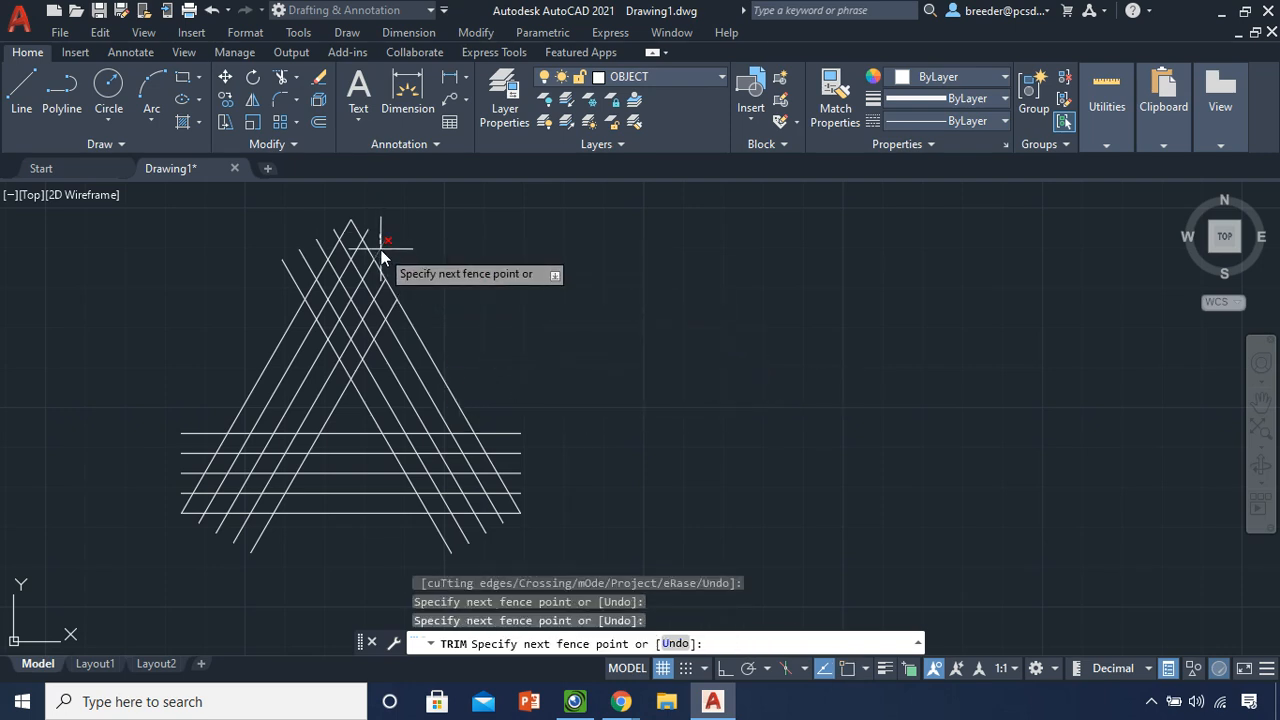
{"action": "left_click", "coordinate": [381, 249]}
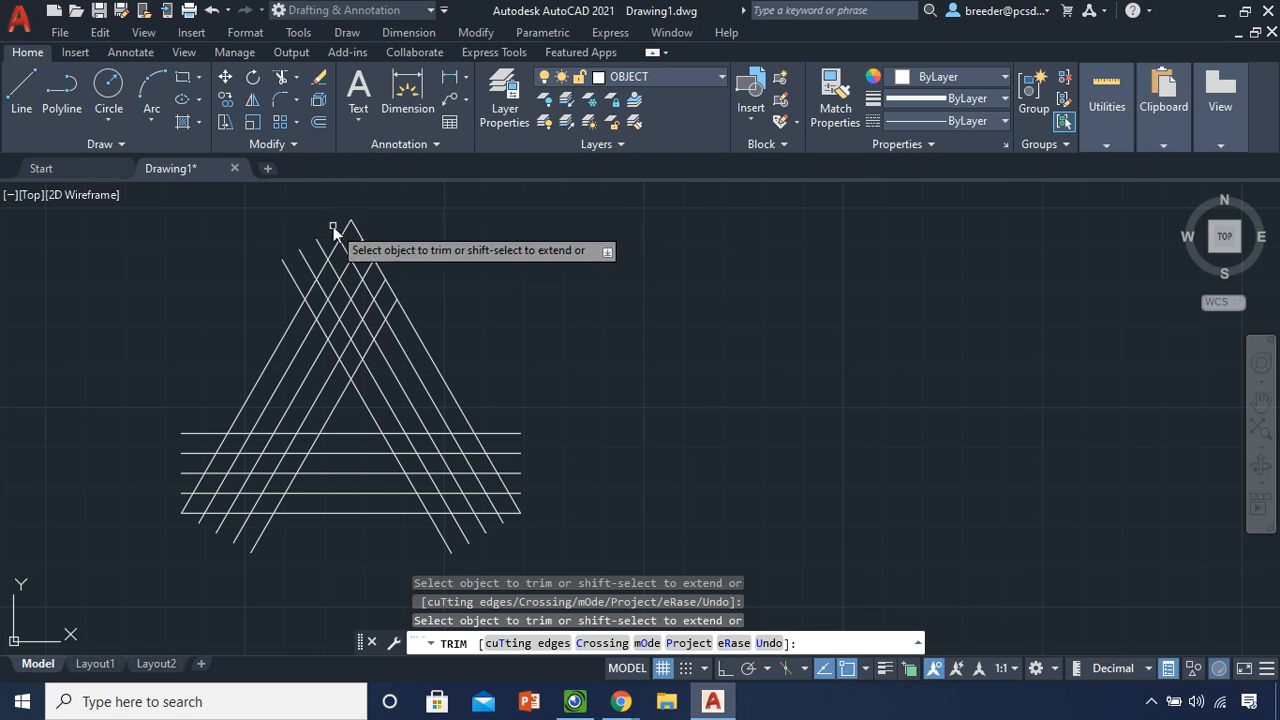
{"action": "left_click", "coordinate": [302, 268]}
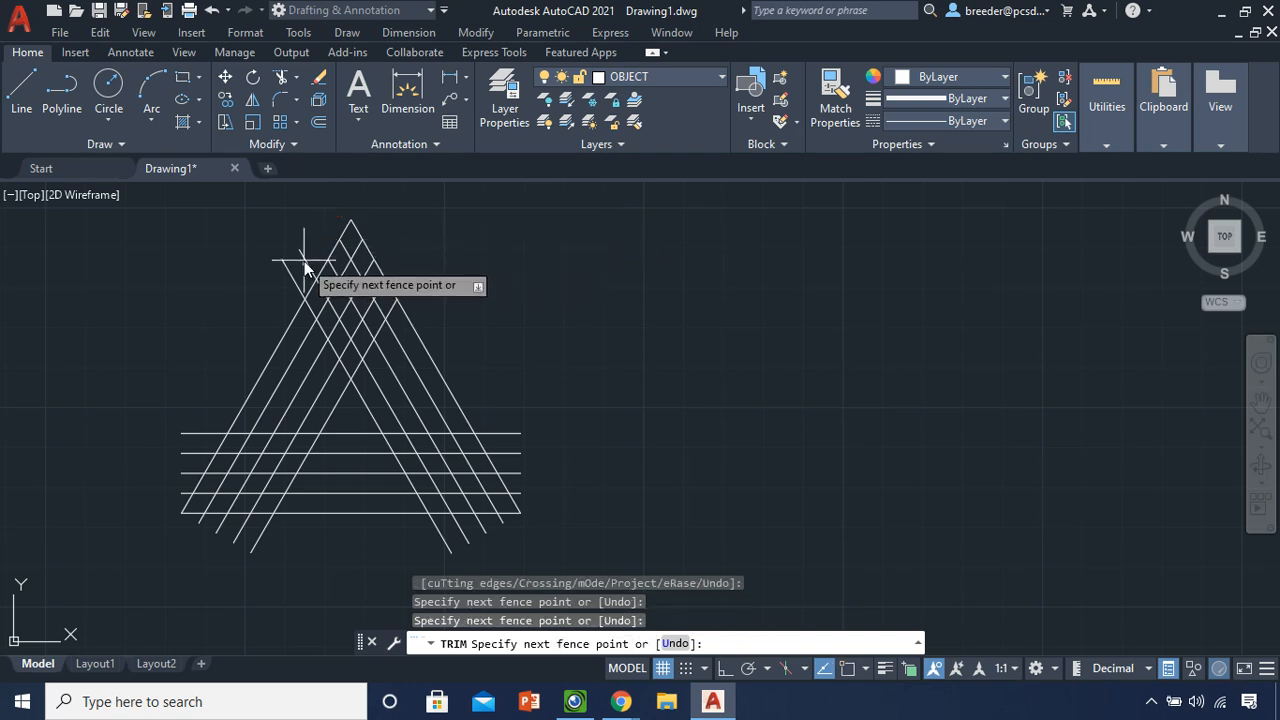
{"action": "left_click", "coordinate": [300, 262]}
{"action": "left_click", "coordinate": [284, 266]}
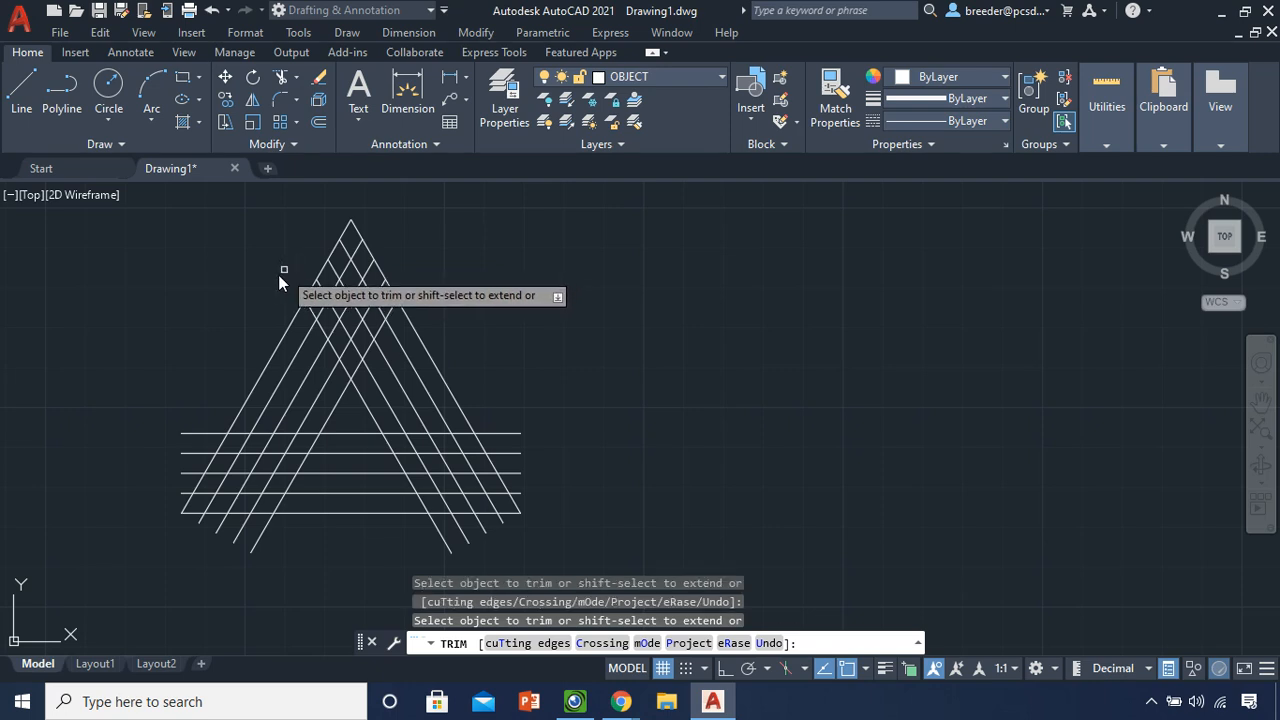
Trim the ends of the horizontal offset lines beyond the triangle's left and right sides using fence selections
{"action": "left_click", "coordinate": [207, 392]}
{"action": "left_click", "coordinate": [171, 504]}
{"action": "key", "text": "Return"}
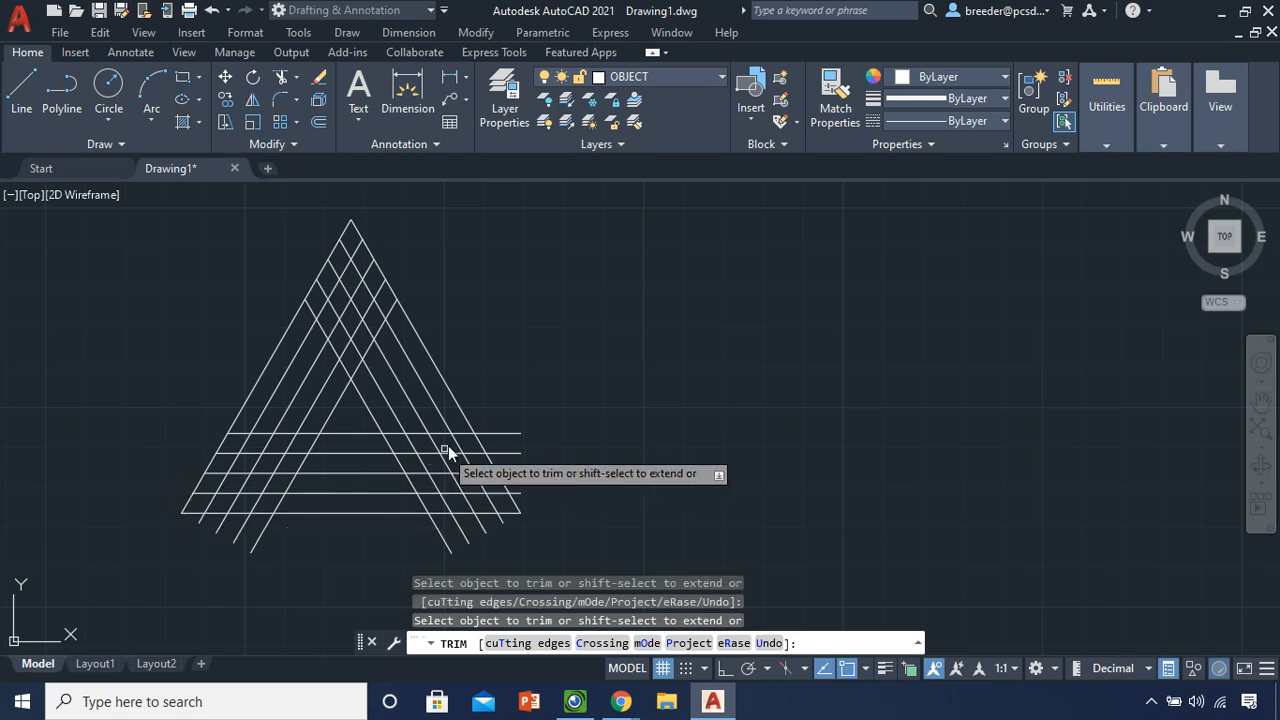
{"action": "left_click", "coordinate": [491, 407]}
{"action": "left_click", "coordinate": [533, 509]}
{"action": "key", "text": "Return"}
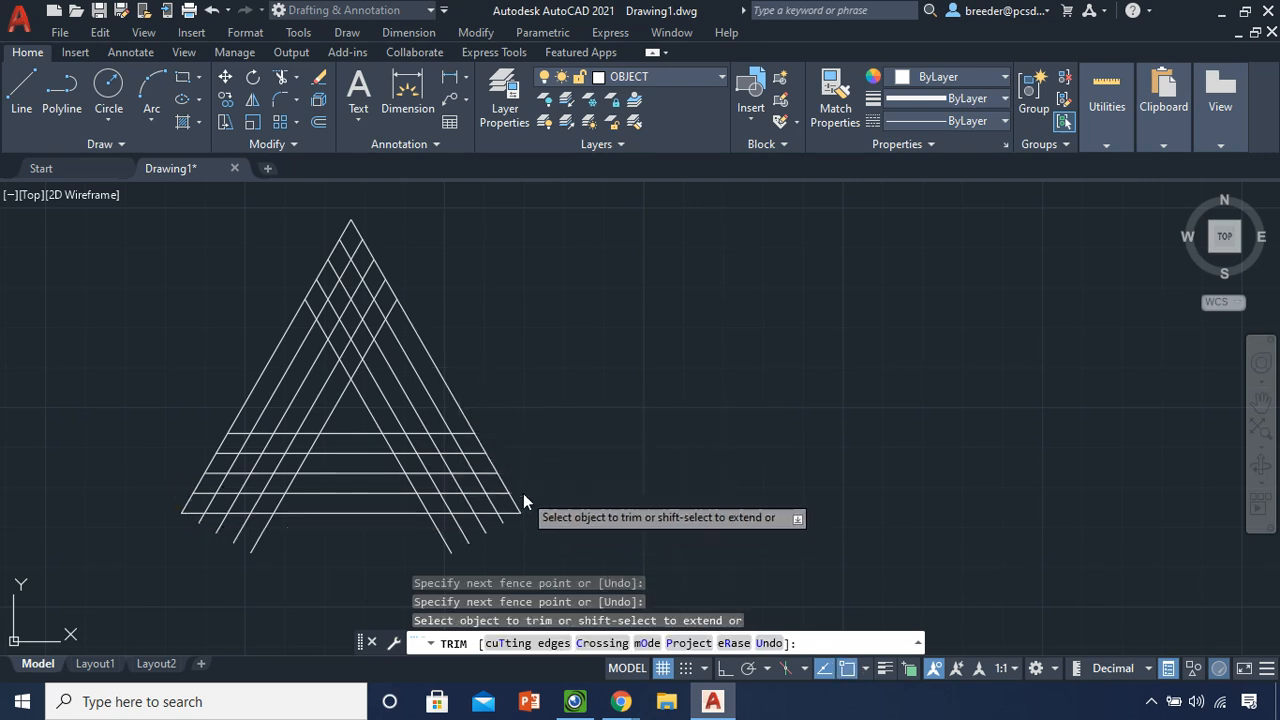
Trim the sloped offset line ends that extend below the triangle's base using a fence, including the leftover stub near the right corner
{"action": "left_click", "coordinate": [507, 537]}
{"action": "left_click", "coordinate": [522, 524]}
{"action": "left_click", "coordinate": [505, 525]}
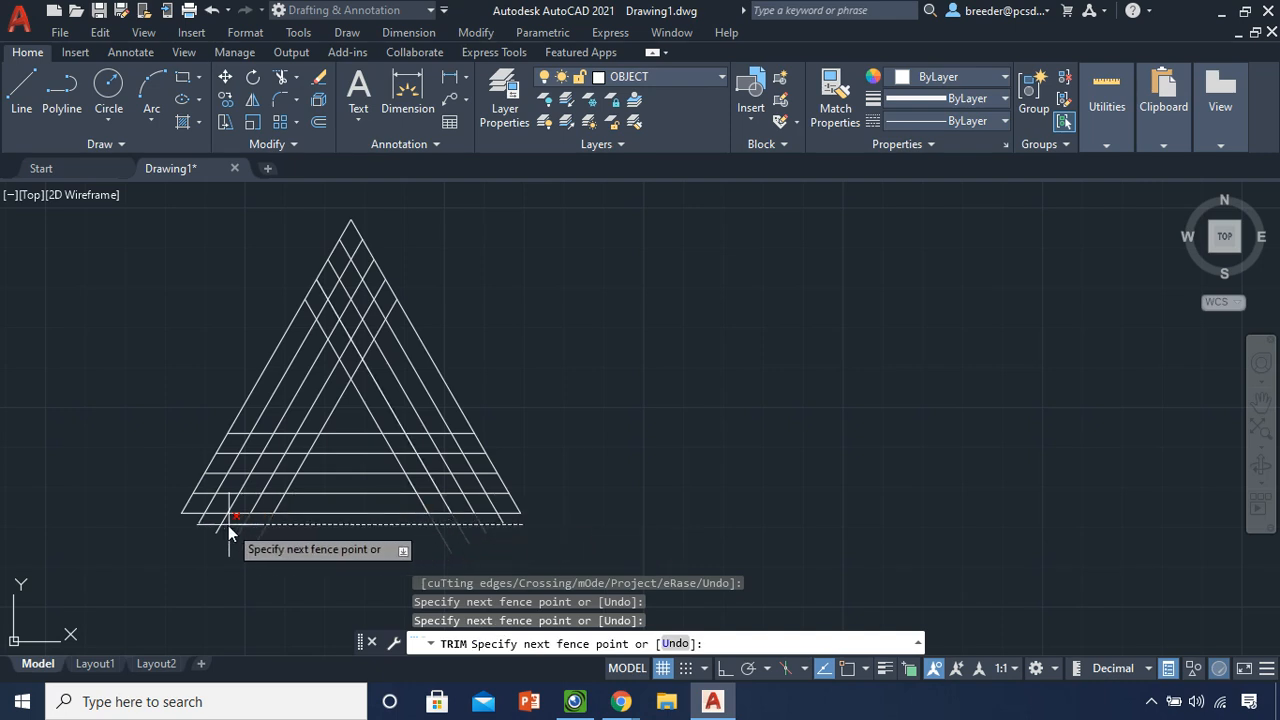
{"action": "left_click", "coordinate": [194, 522]}
{"action": "key", "text": "Return"}
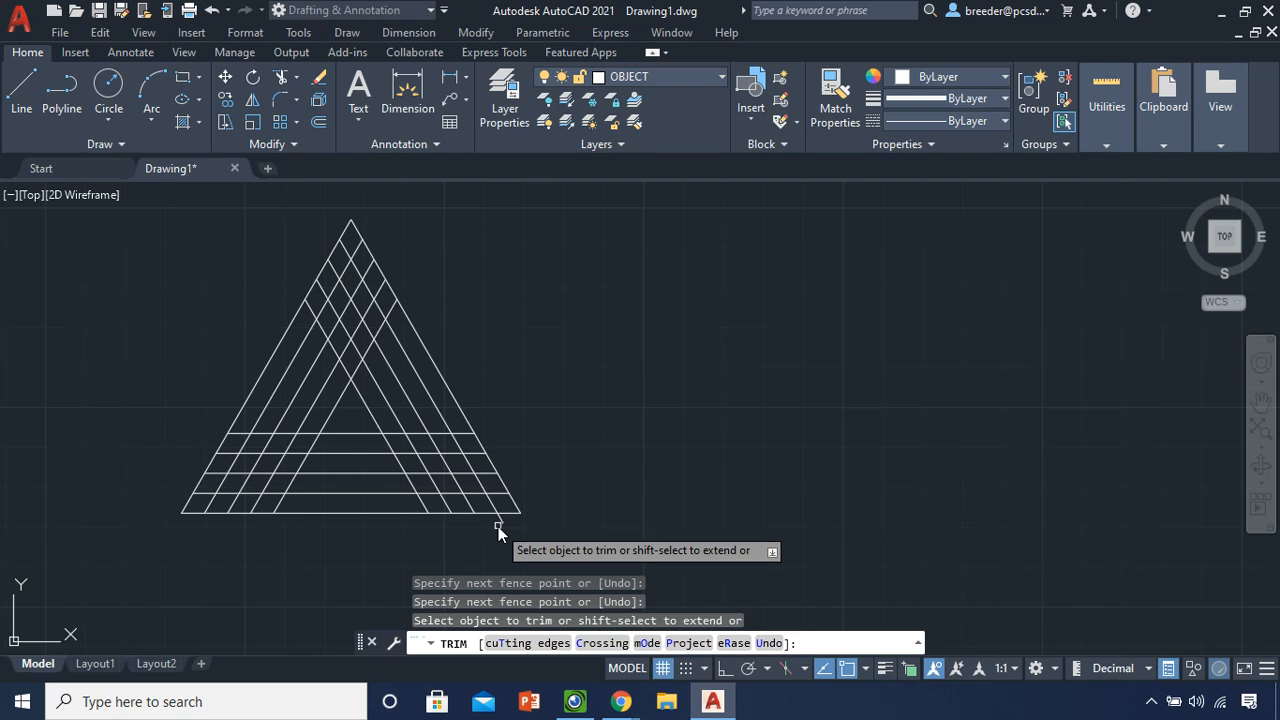
{"action": "left_click", "coordinate": [499, 518]}
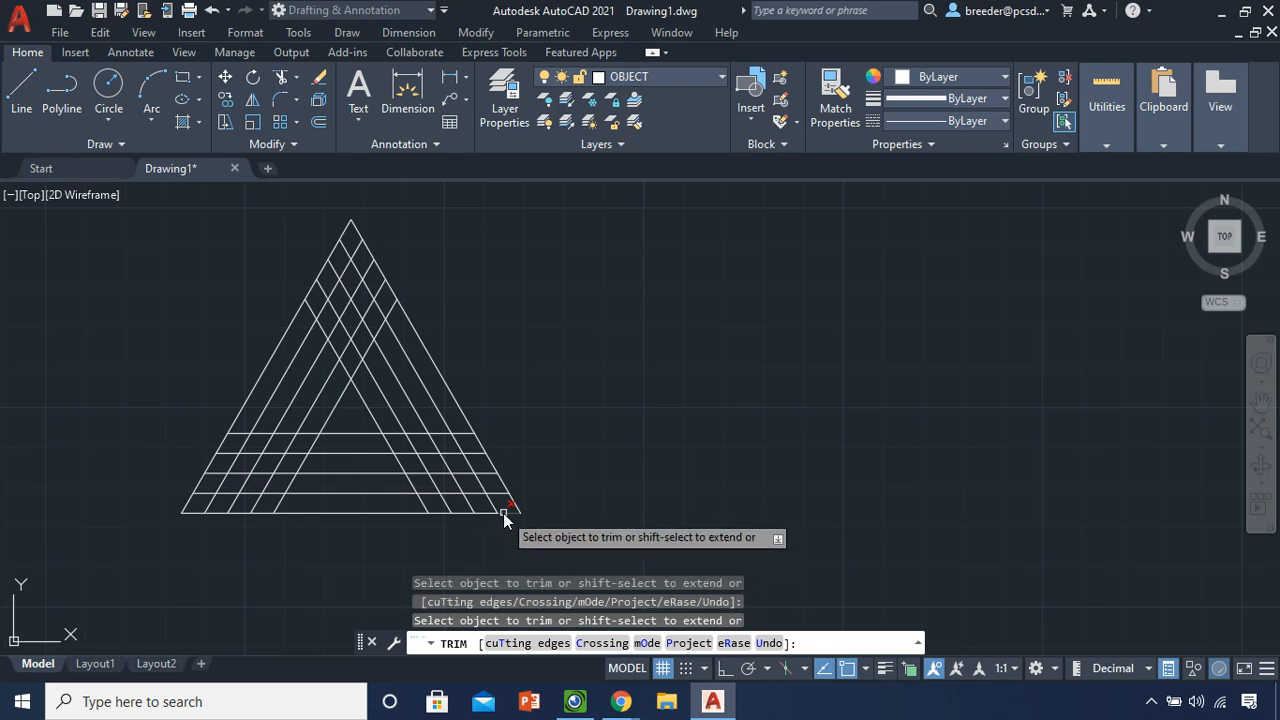
Trim the offset line ends lying between the outer triangle's sloped sides and the first inner offset lines using a freehand fence, and end Trim
{"action": "left_click", "coordinate": [508, 504]}
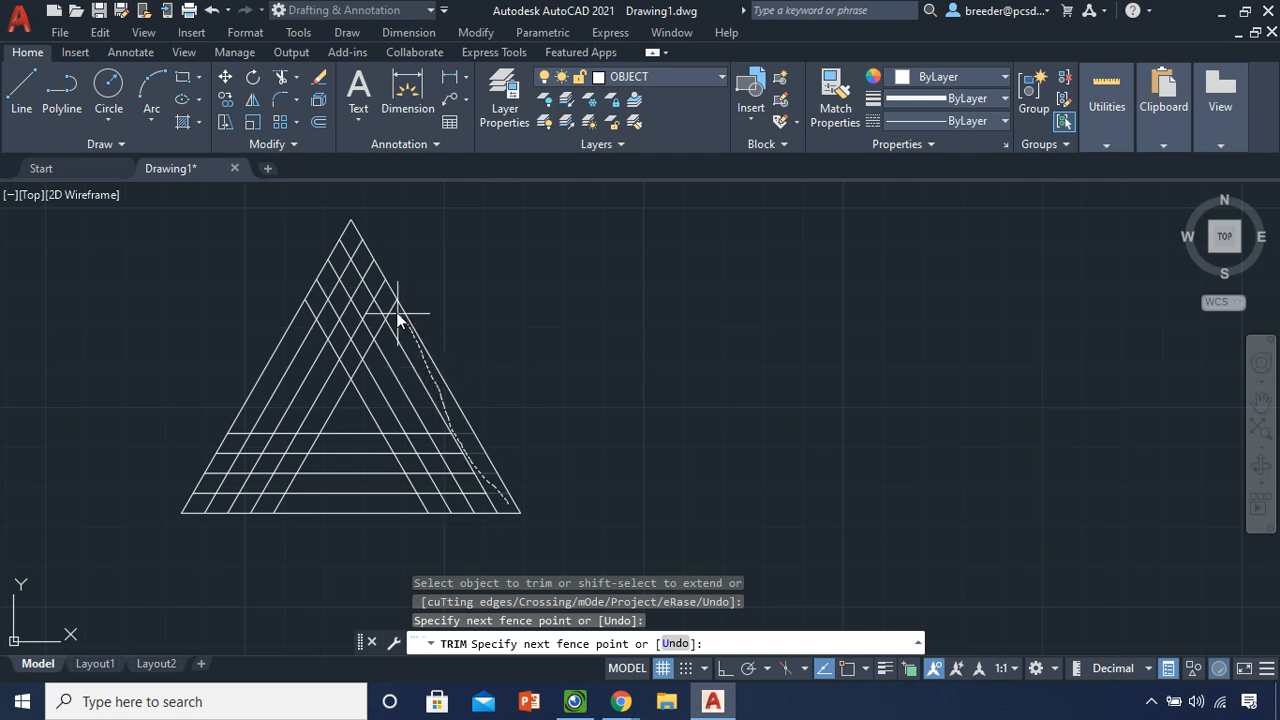
{"action": "left_click_drag", "start_coordinate": [353, 240], "coordinate": [317, 294]}
{"action": "left_click_drag", "start_coordinate": [252, 425], "coordinate": [201, 499]}
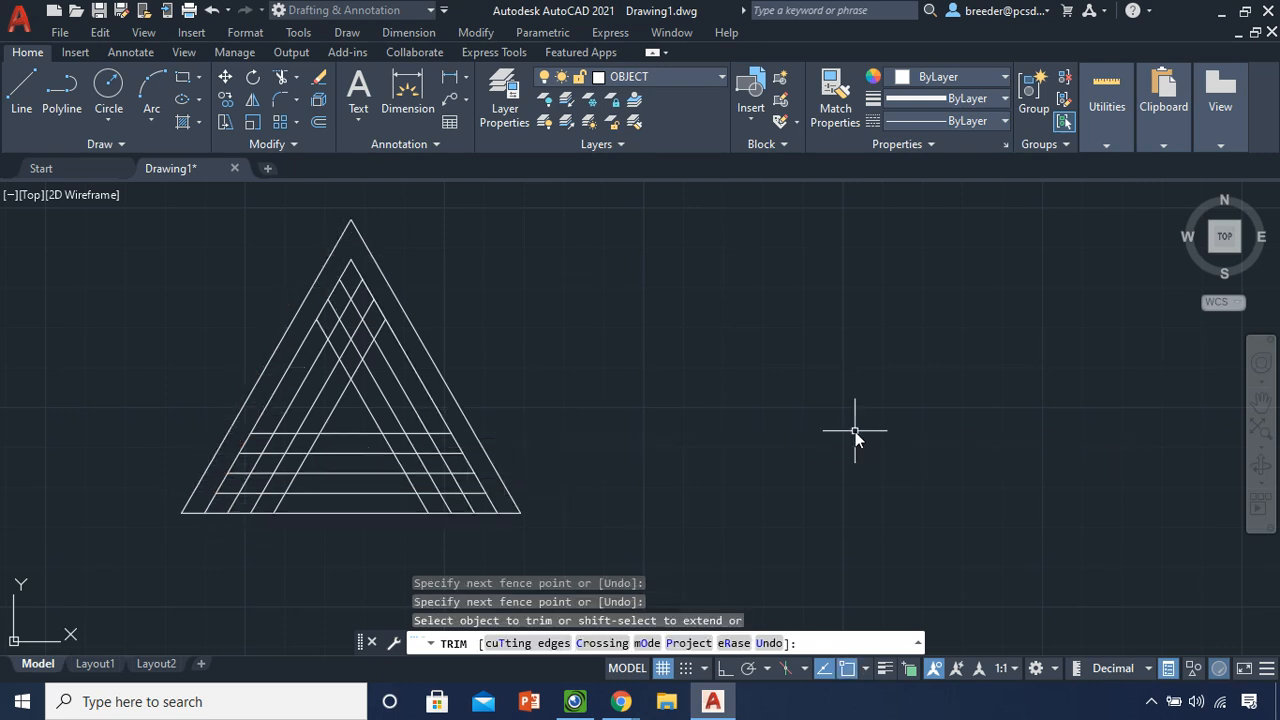
{"action": "key", "text": "Escape"}
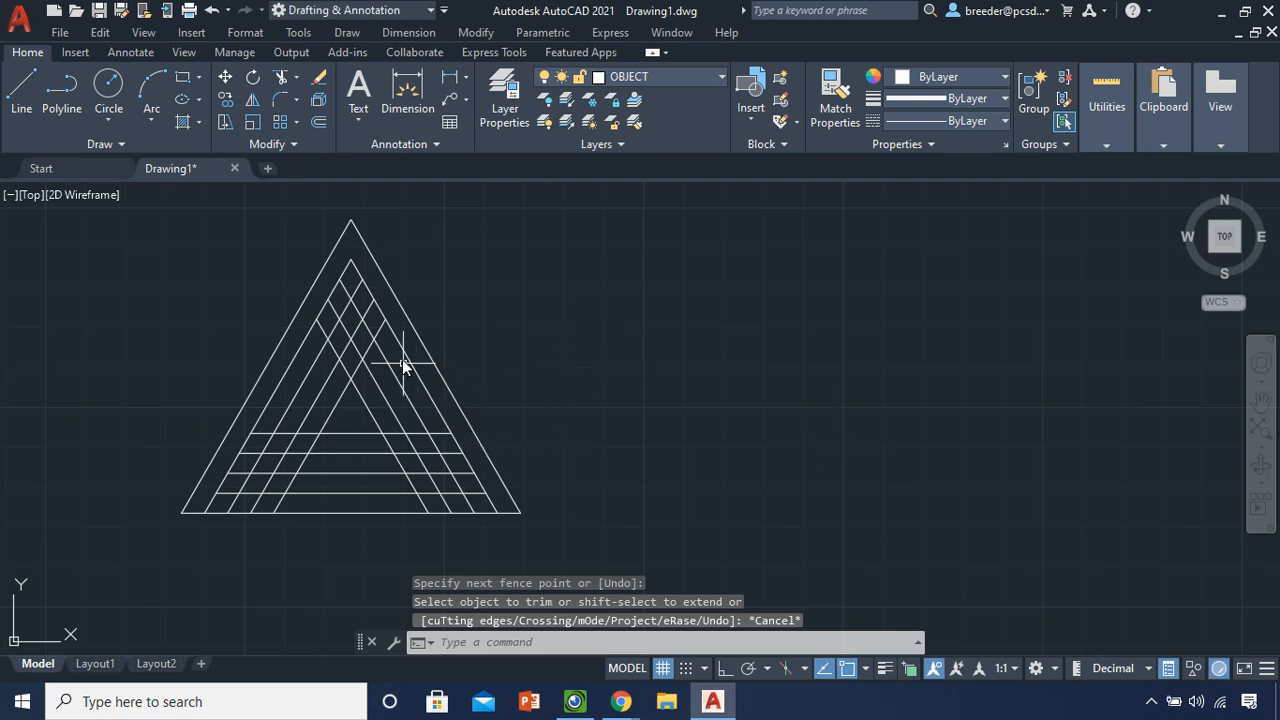
Trim the crossing offset line ends just inside the second nested triangle near its apex, and end Trim
{"action": "left_click", "coordinate": [283, 78]}
{"action": "left_click", "coordinate": [353, 289]}
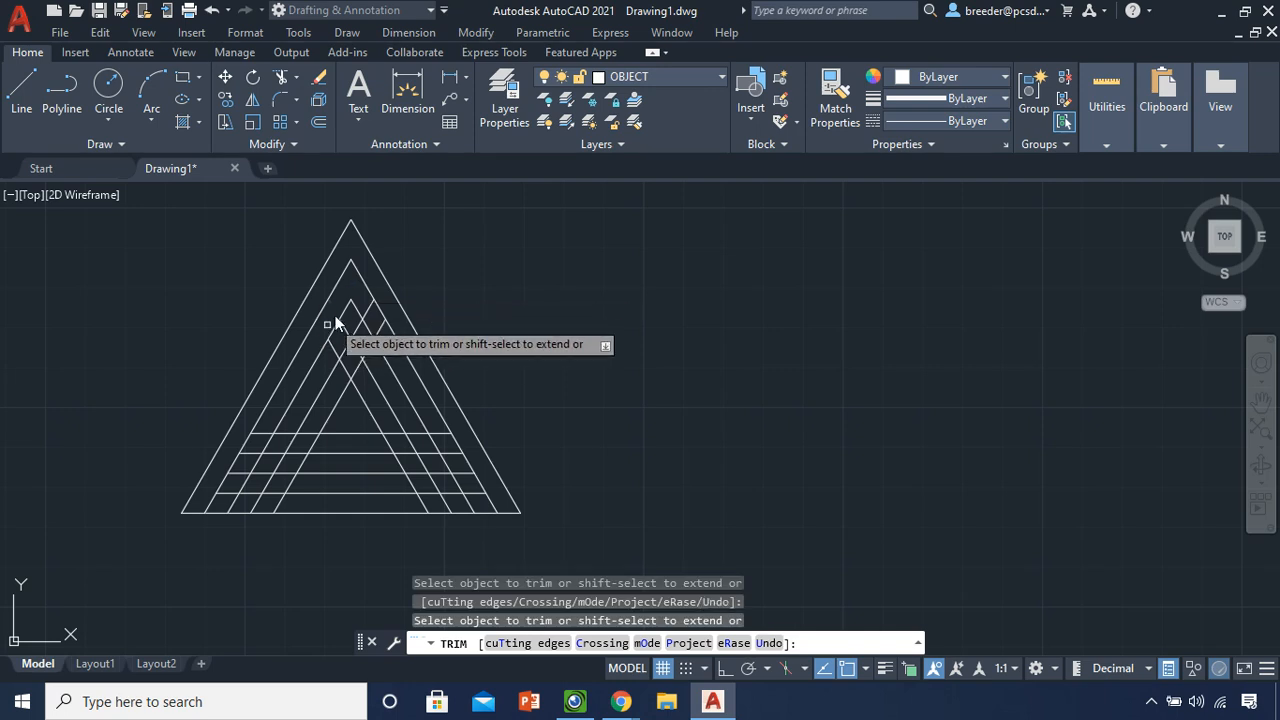
{"action": "left_click", "coordinate": [385, 332]}
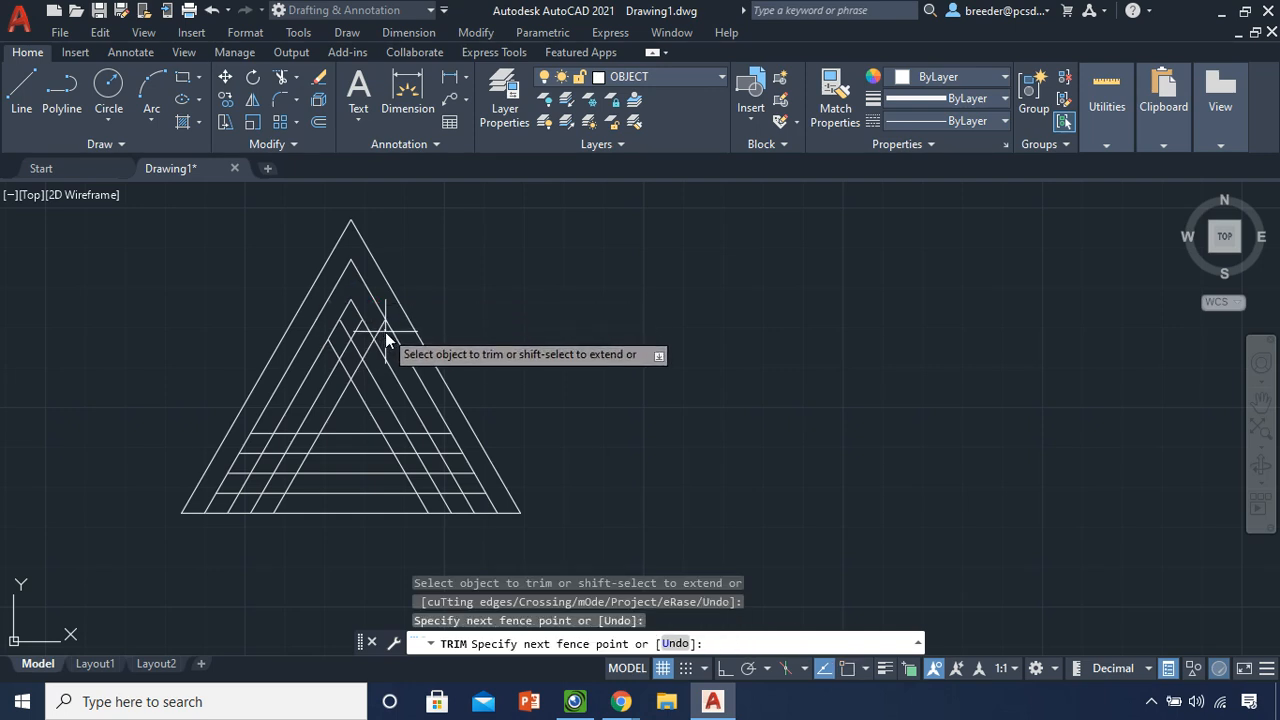
{"action": "left_click", "coordinate": [377, 327]}
{"action": "key", "text": "Escape"}
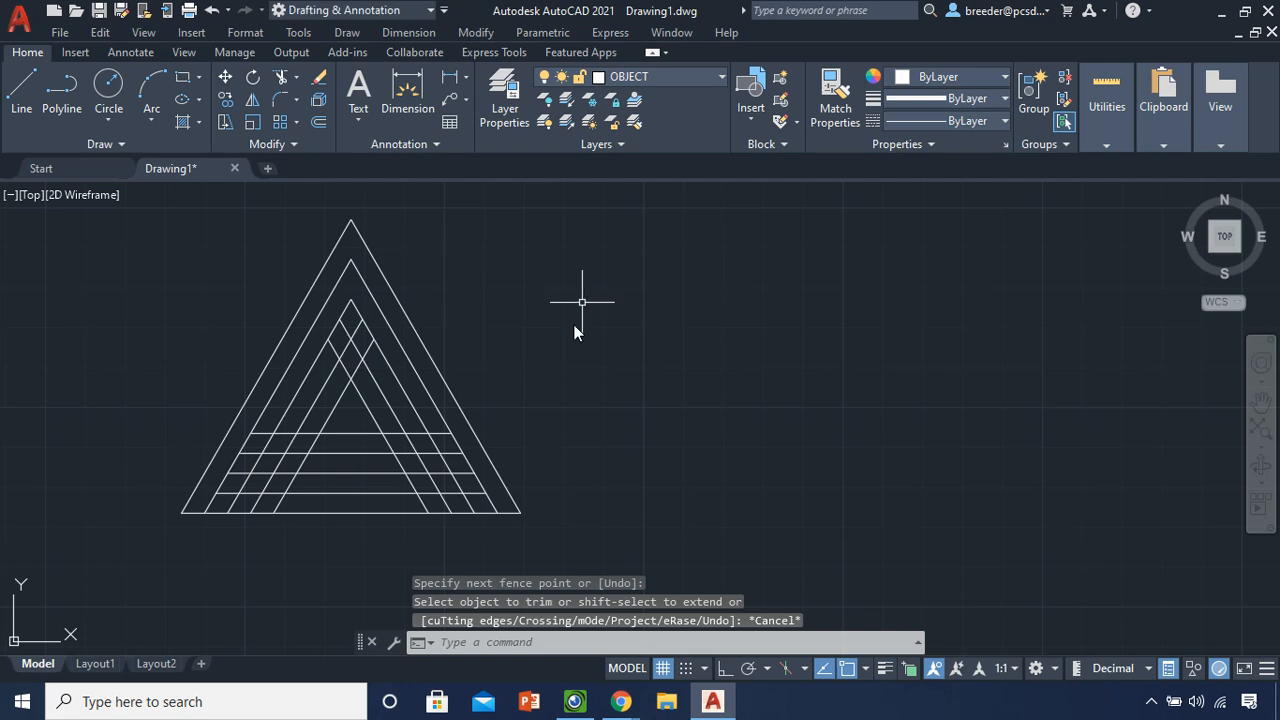
Start a polyline triangle beside the first one with a horizontal base 4.25 long, running leftward with Ortho on
{"action": "left_click", "coordinate": [62, 108]}
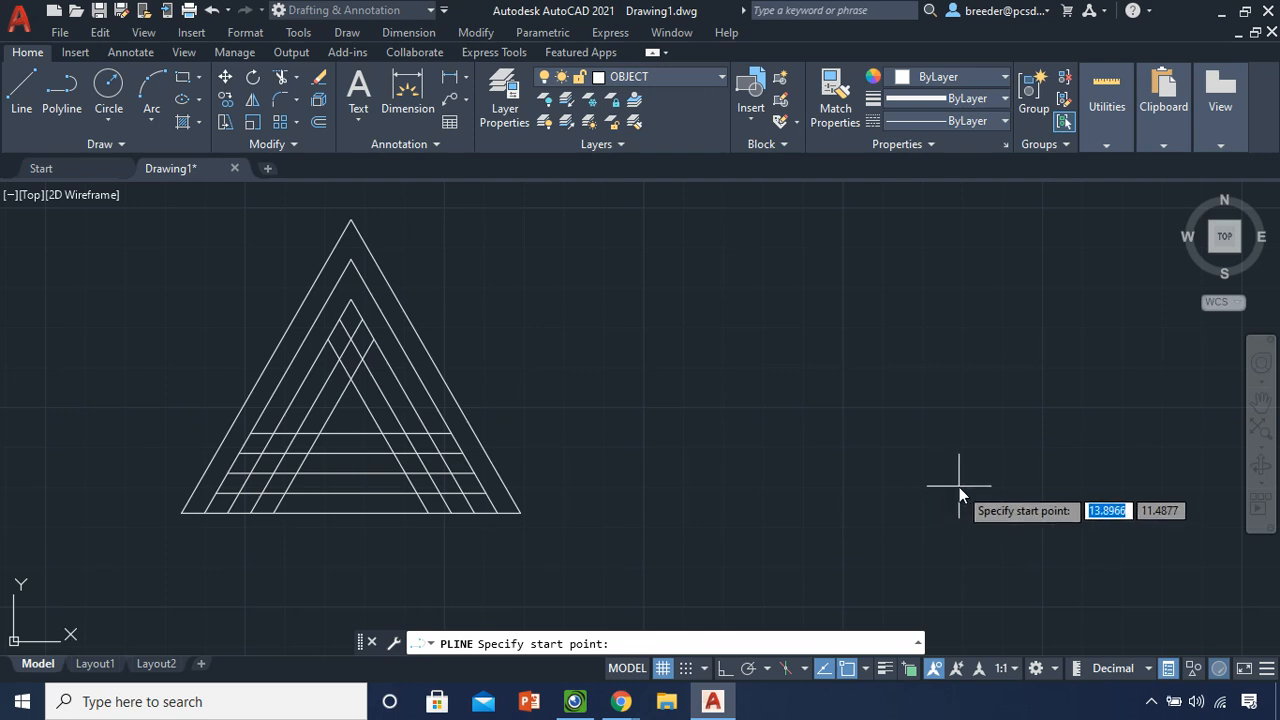
{"action": "left_click", "coordinate": [727, 669]}
{"action": "left_click", "coordinate": [1013, 436]}
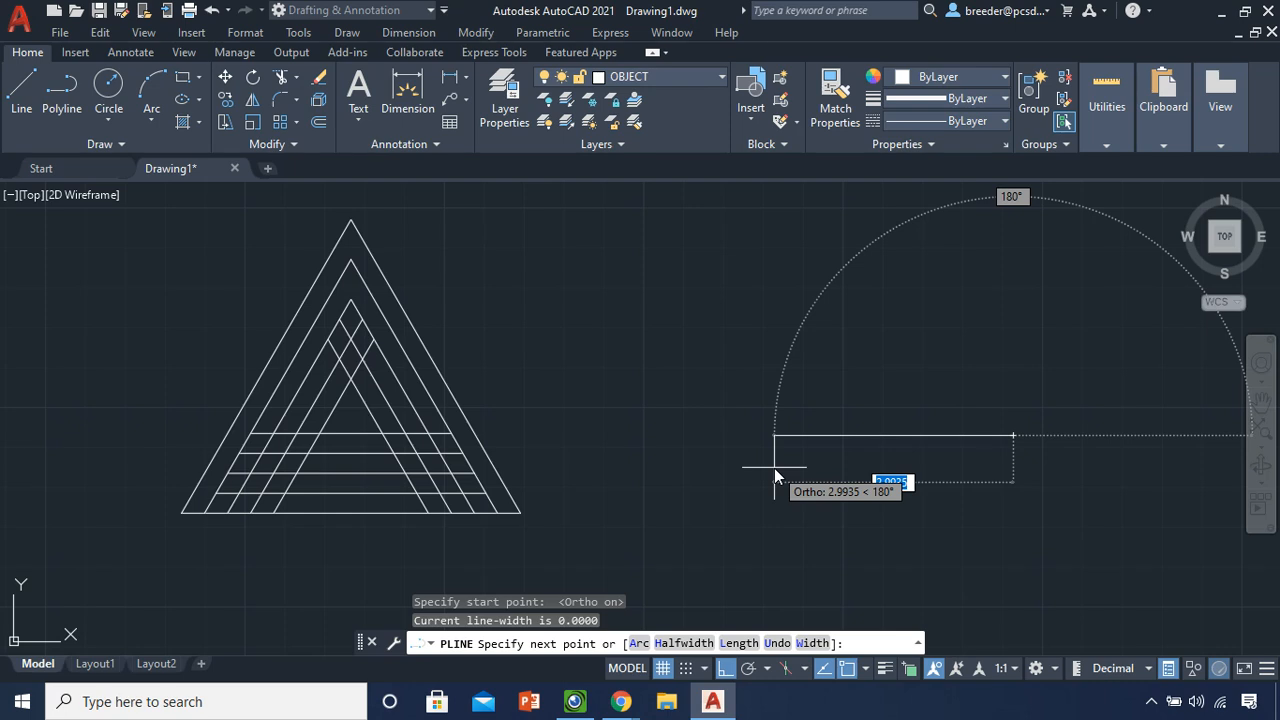
{"action": "type", "text": "4."}
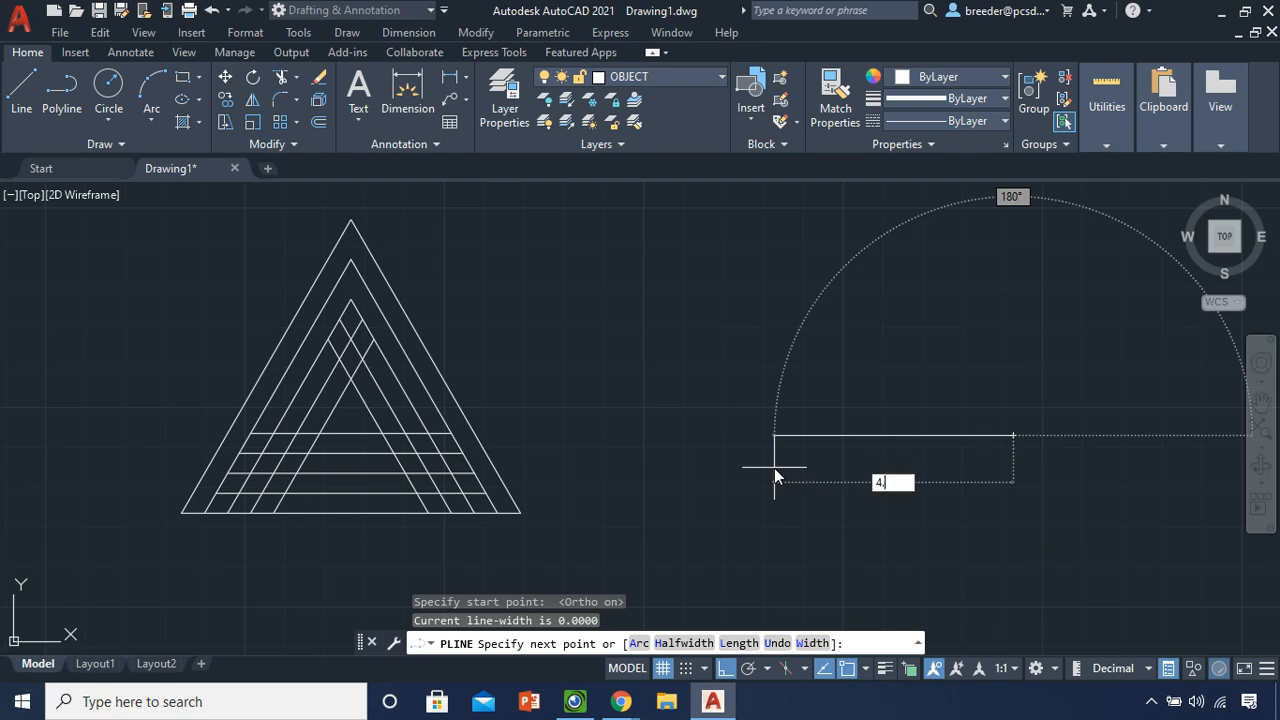
{"action": "type", "text": "25"}
{"action": "key", "text": "Return"}
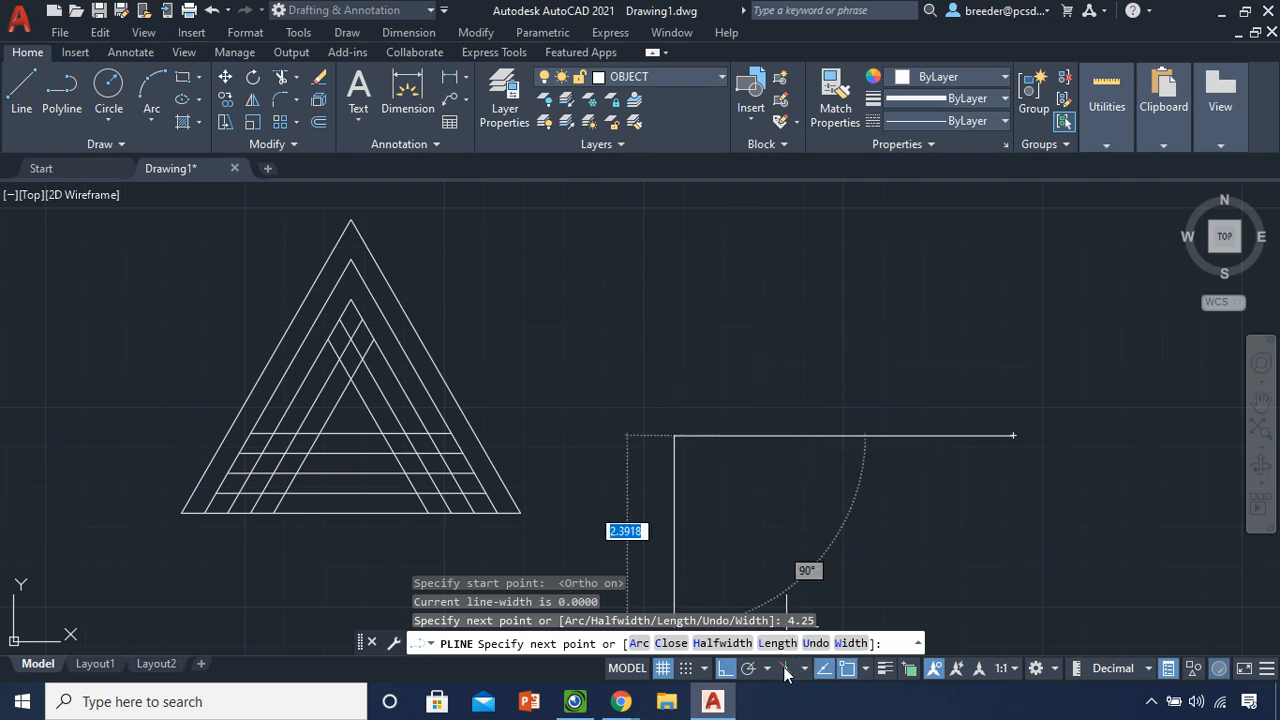
Turn Ortho off, add a 4.25 side at 60° from the base's left end, and close the polyline triangle
{"action": "left_click", "coordinate": [726, 670]}
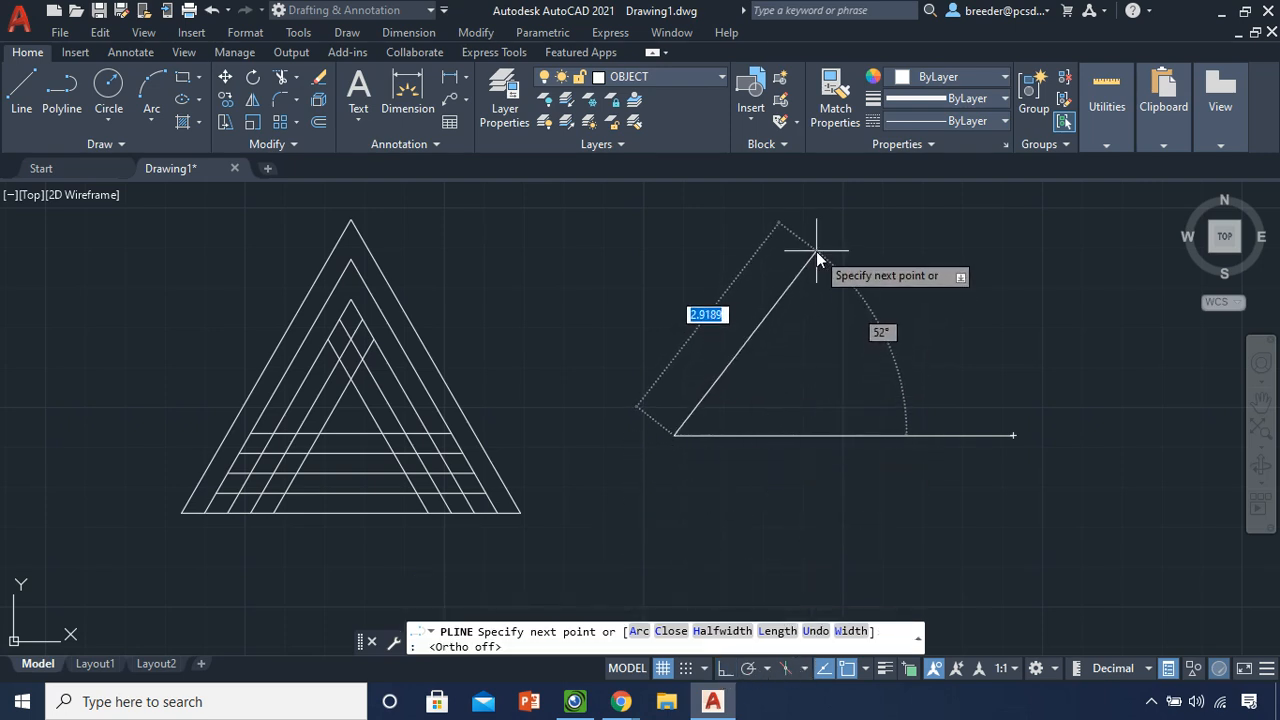
{"action": "type", "text": "@"}
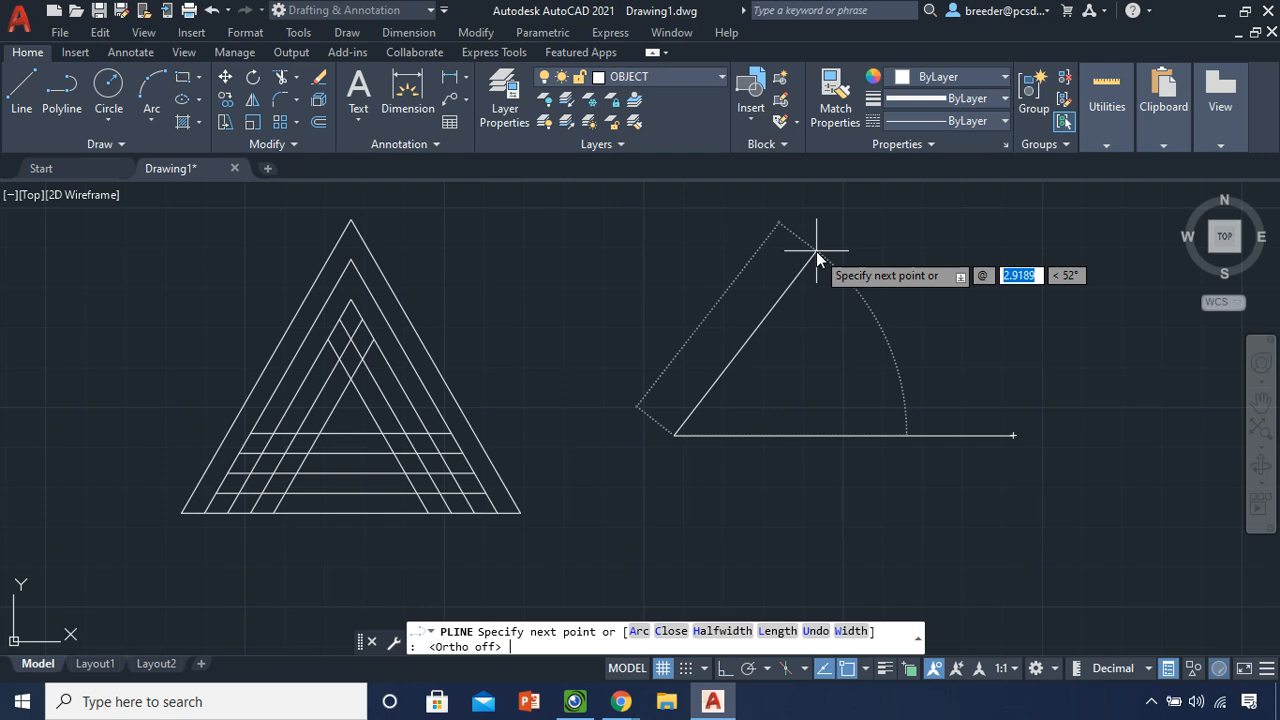
{"action": "type", "text": "4.25"}
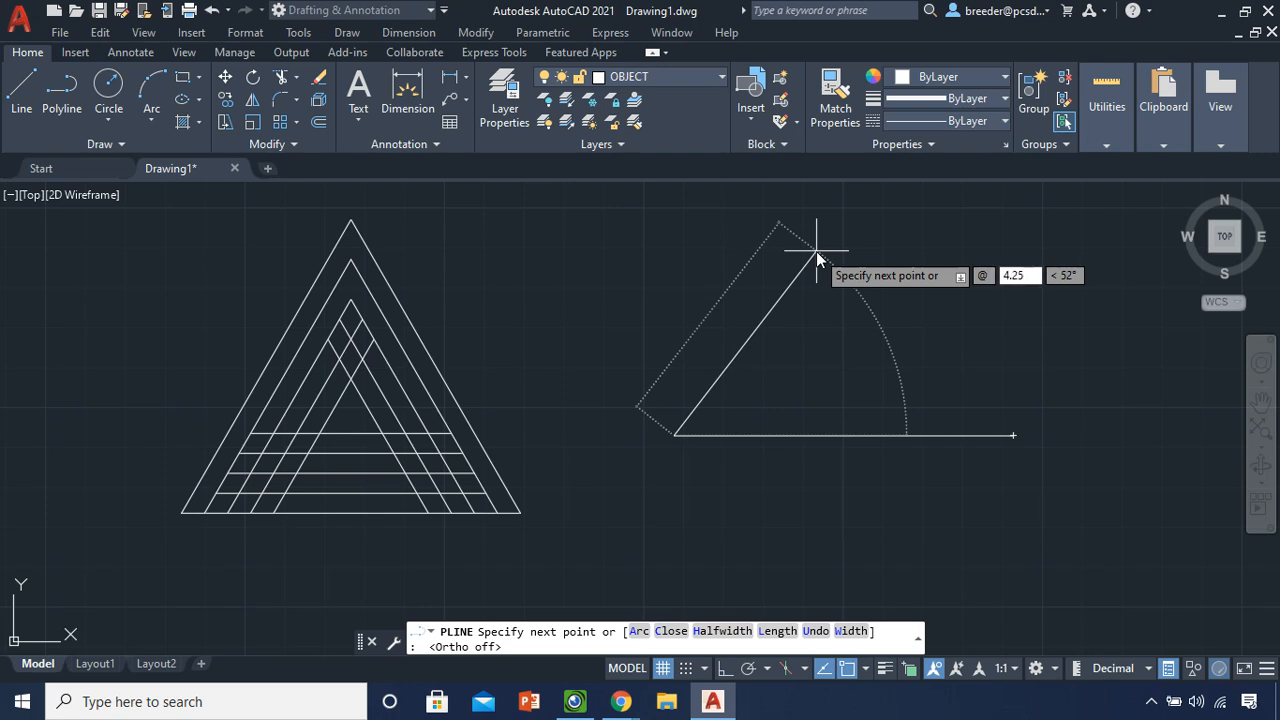
{"action": "key", "text": "Tab"}
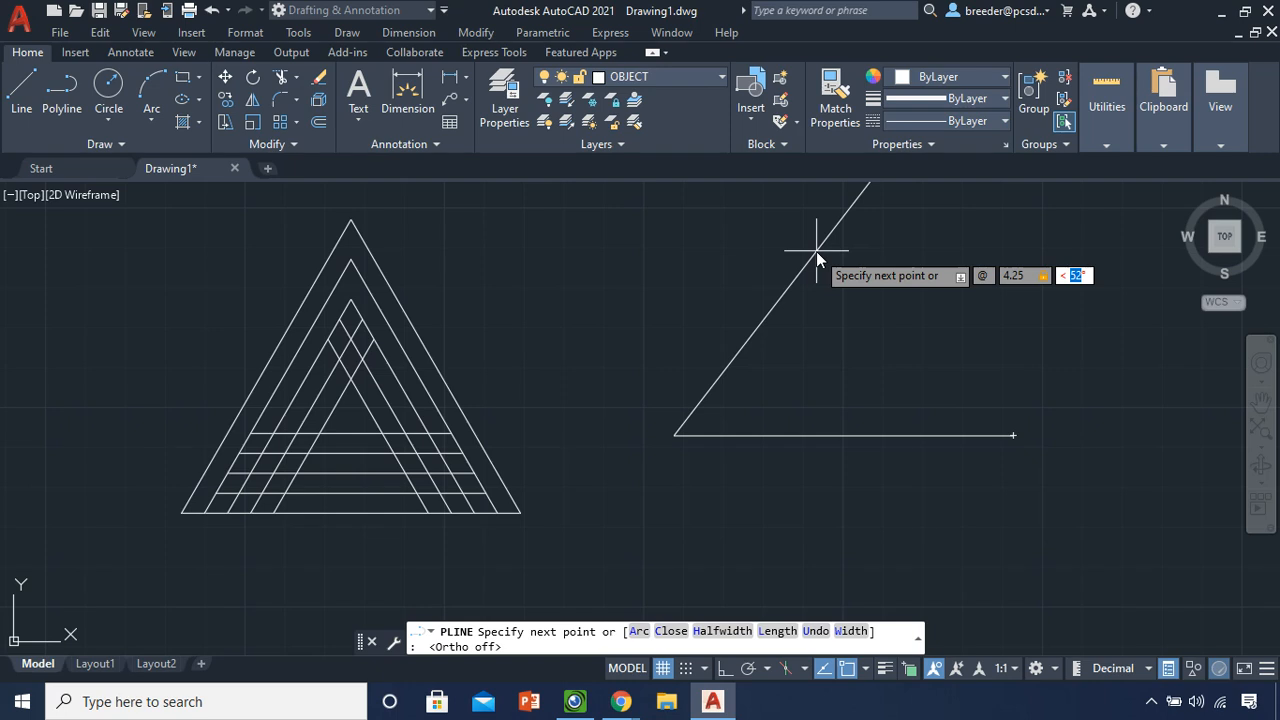
{"action": "type", "text": "60"}
{"action": "key", "text": "Return"}
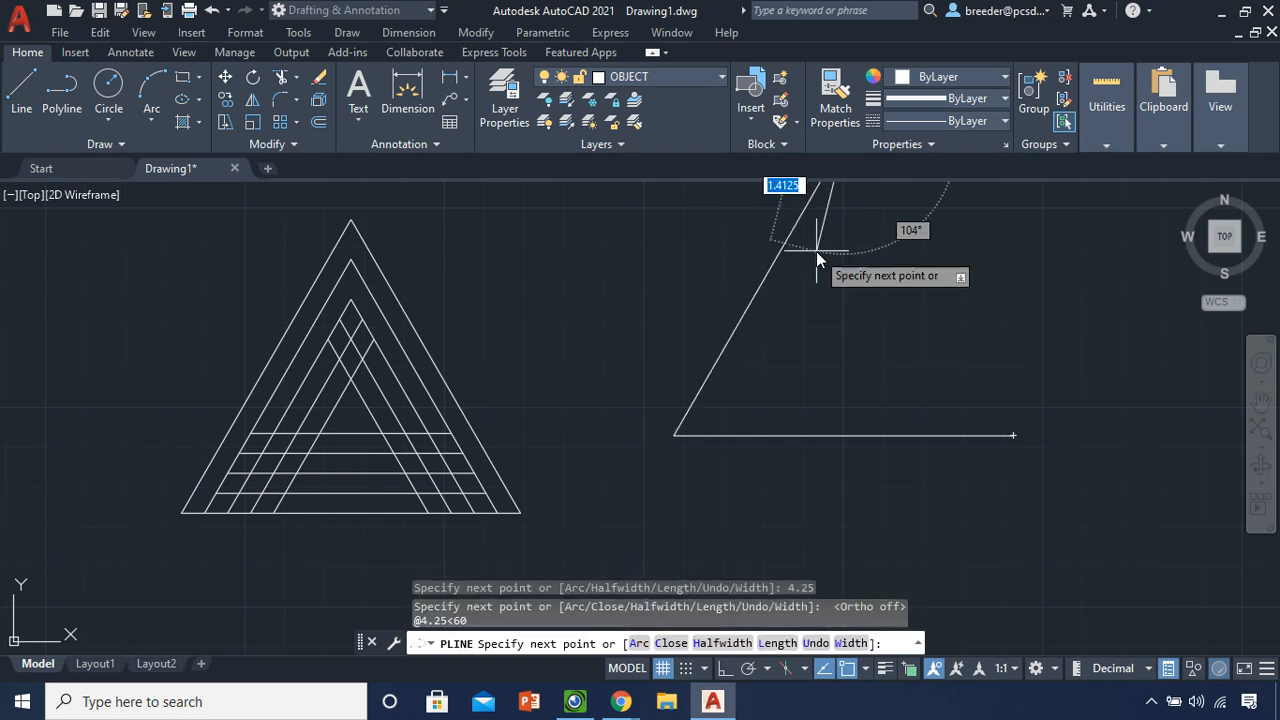
{"action": "type", "text": "c"}
{"action": "key", "text": "Return"}
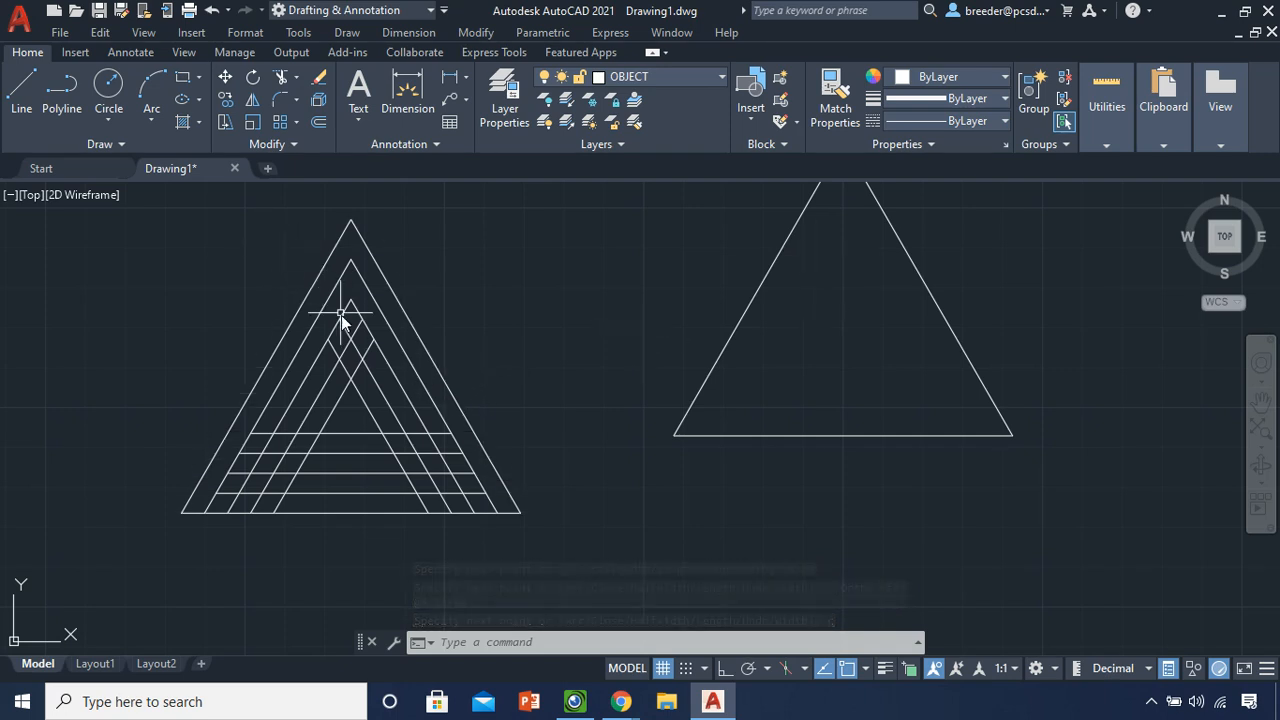
Offset the closed polyline triangle inward four times in succession at 0.25 spacing and end the Offset command
{"action": "scroll", "coordinate": [740, 350], "scroll_direction": "down", "scroll_amount": 2}
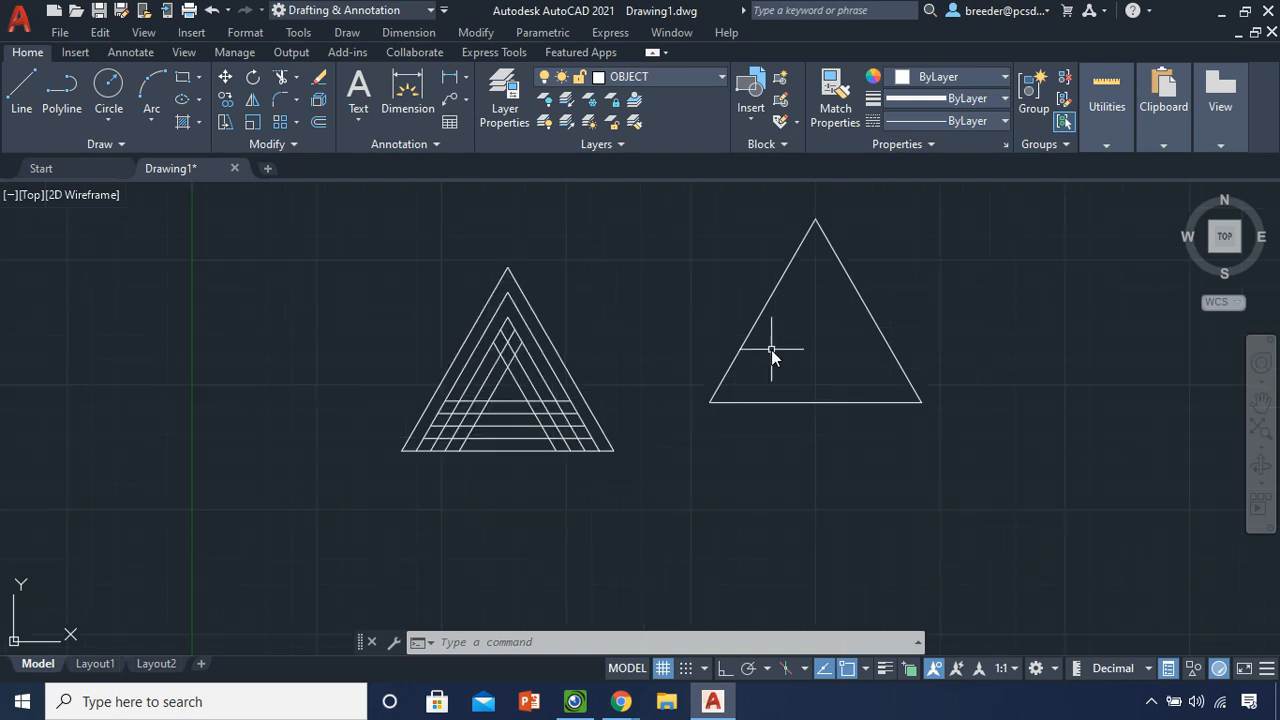
{"action": "middle_click_drag", "start_coordinate": [771, 357], "coordinate": [731, 423]}
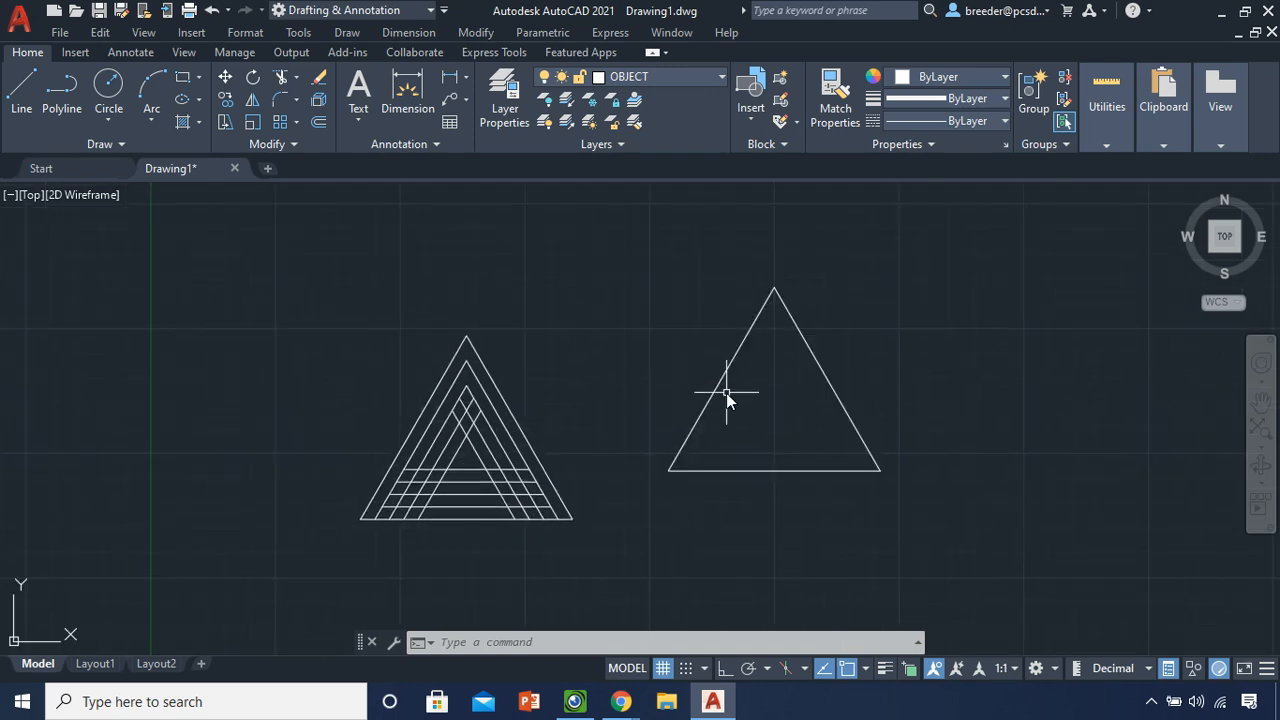
{"action": "left_click", "coordinate": [318, 121]}
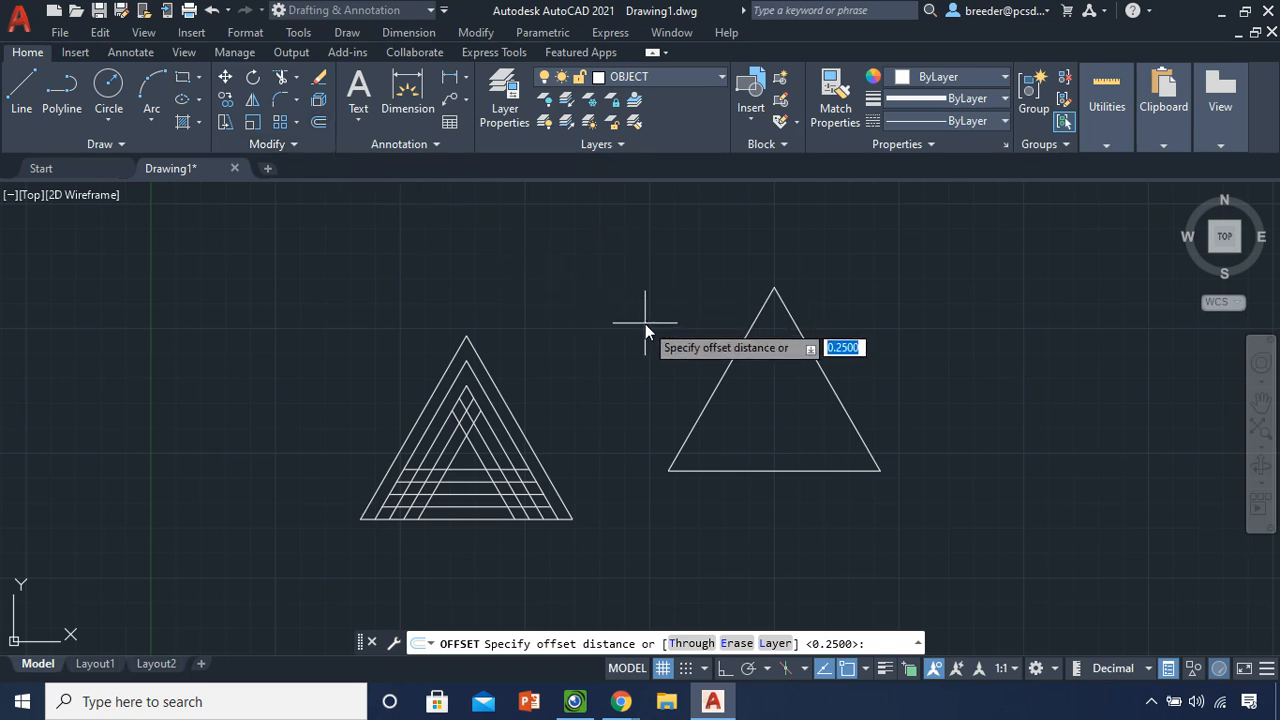
{"action": "key", "text": "Return"}
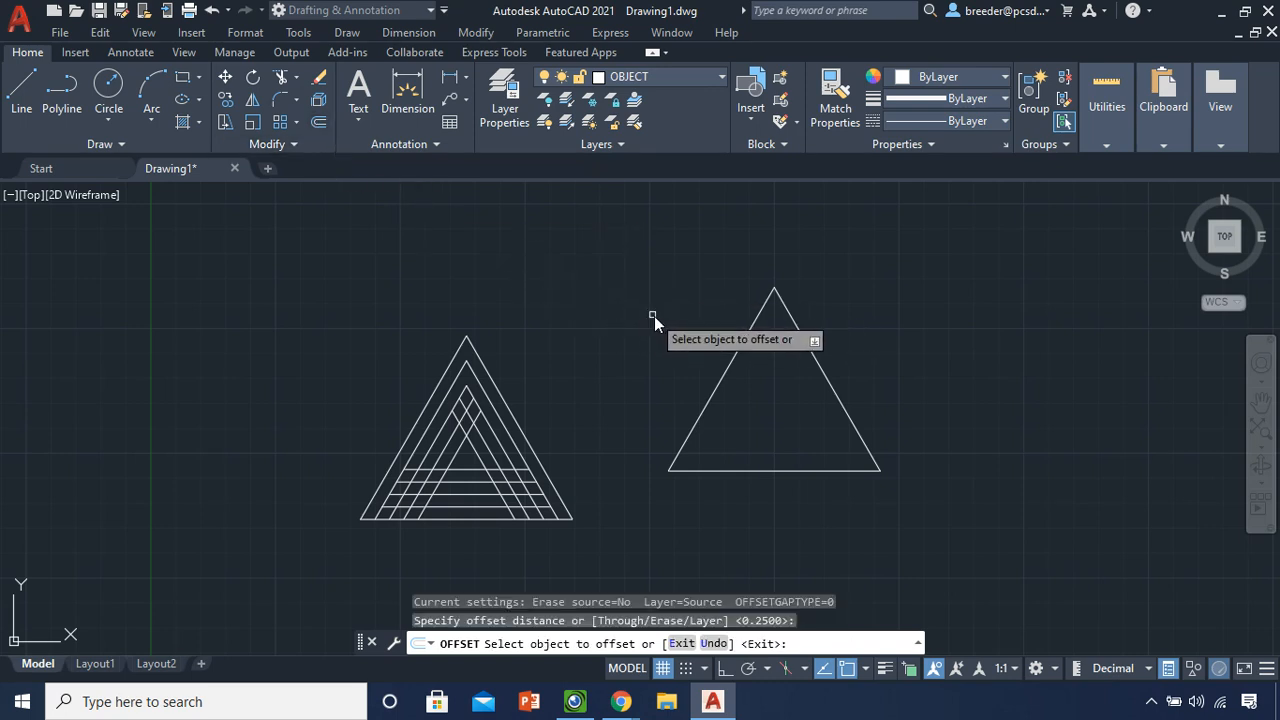
{"action": "left_click", "coordinate": [721, 378]}
{"action": "left_click", "coordinate": [756, 407]}
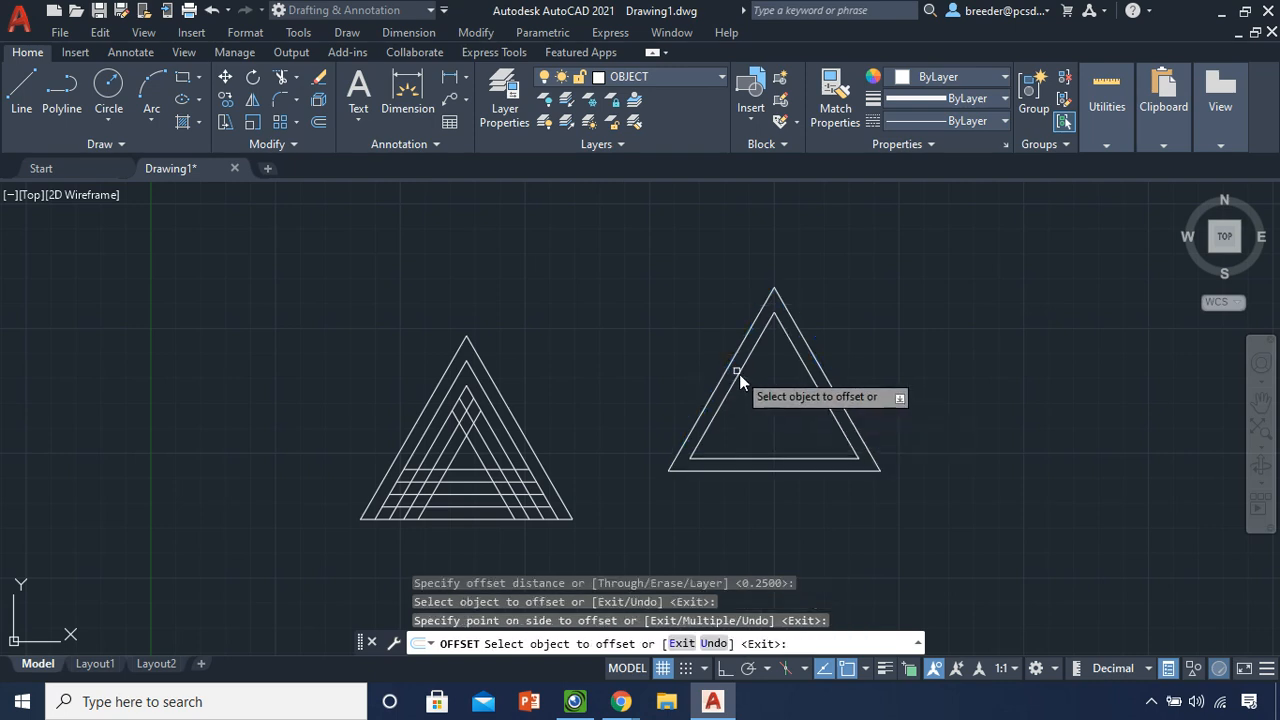
{"action": "left_click", "coordinate": [741, 377]}
{"action": "left_click", "coordinate": [760, 403]}
{"action": "left_click", "coordinate": [746, 386]}
{"action": "left_click", "coordinate": [770, 418]}
{"action": "left_click", "coordinate": [759, 393]}
{"action": "left_click", "coordinate": [776, 412]}
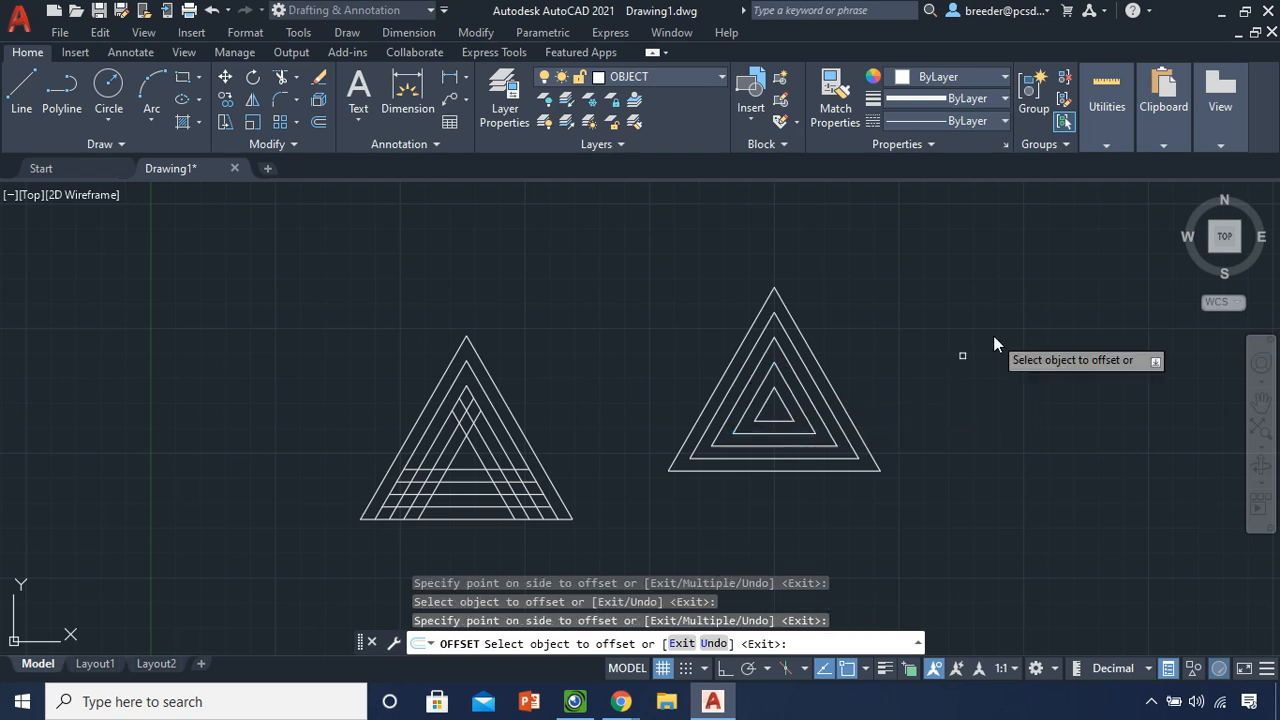
{"action": "key", "text": "Escape"}
Check Problem 2-20 on the worksheet in Visualizer and draw a circle of radius 1.5 in an empty area of the AutoCAD drawing
{"action": "scroll", "coordinate": [957, 349], "scroll_direction": "down", "scroll_amount": 2}
{"action": "middle_click_drag", "start_coordinate": [937, 366], "coordinate": [54, 531]}
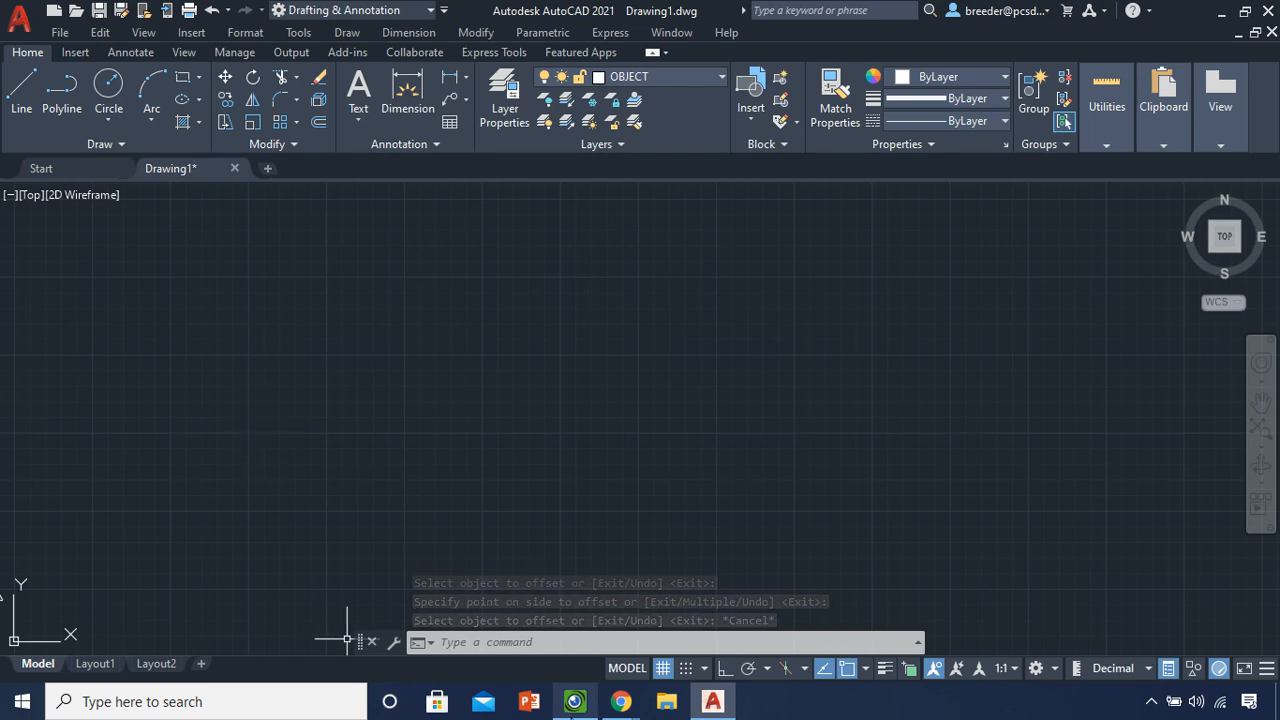
{"action": "left_click", "coordinate": [574, 703]}
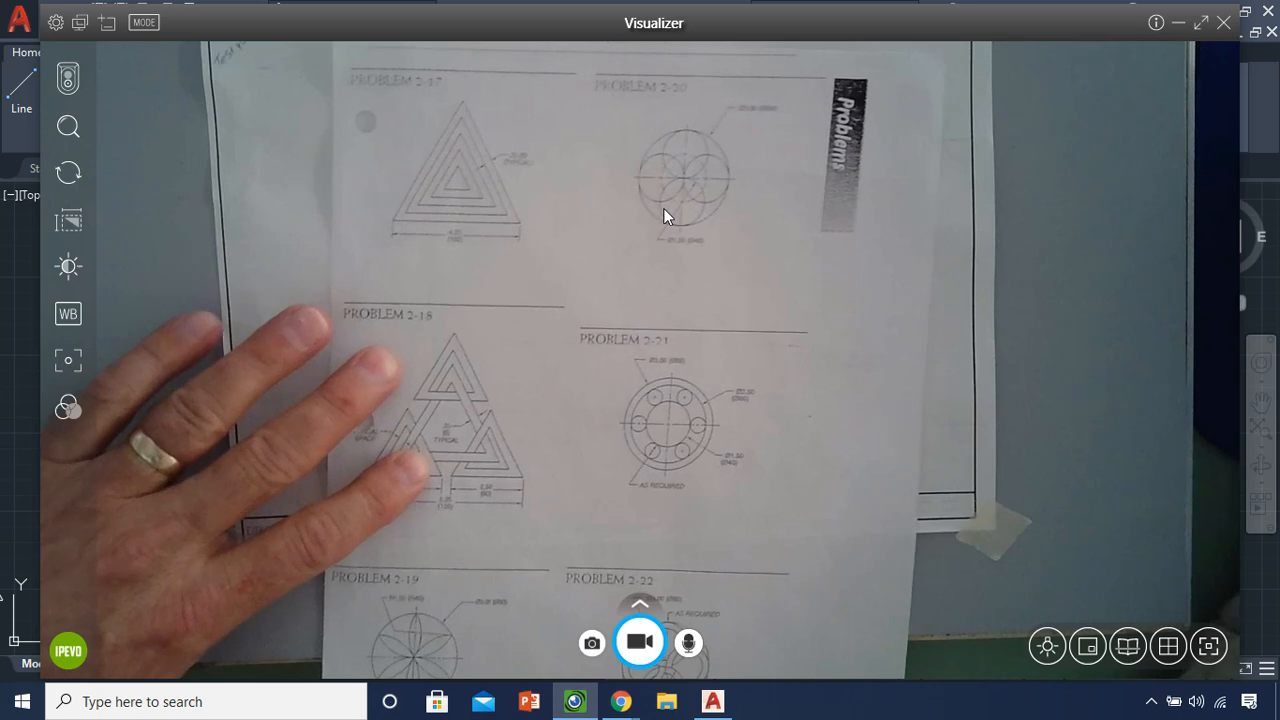
{"action": "left_click", "coordinate": [1178, 22]}
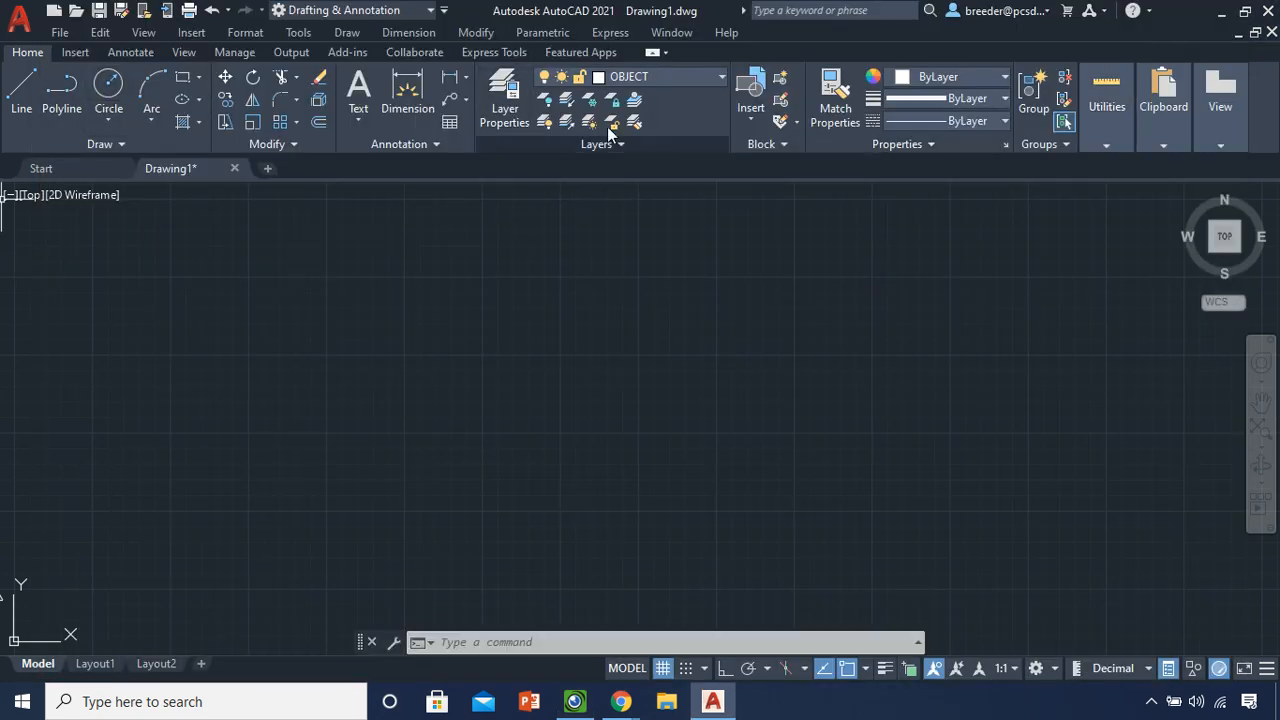
{"action": "left_click", "coordinate": [110, 88]}
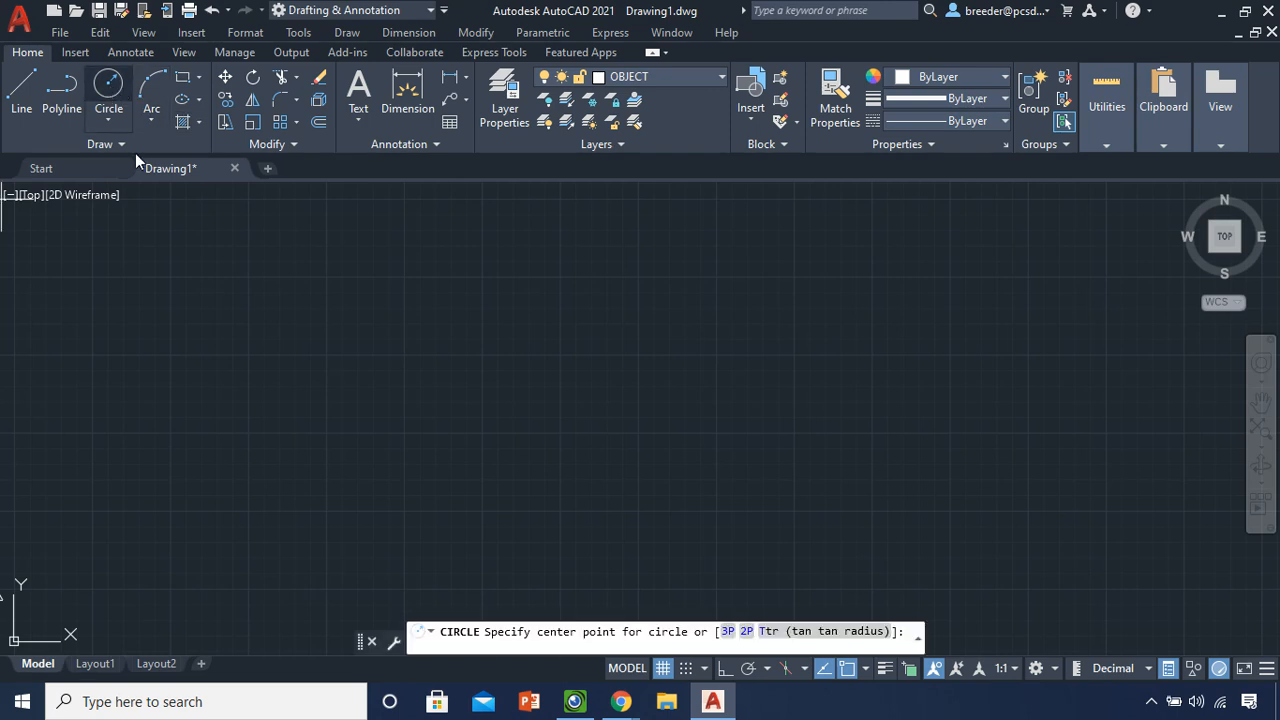
{"action": "left_click", "coordinate": [341, 419]}
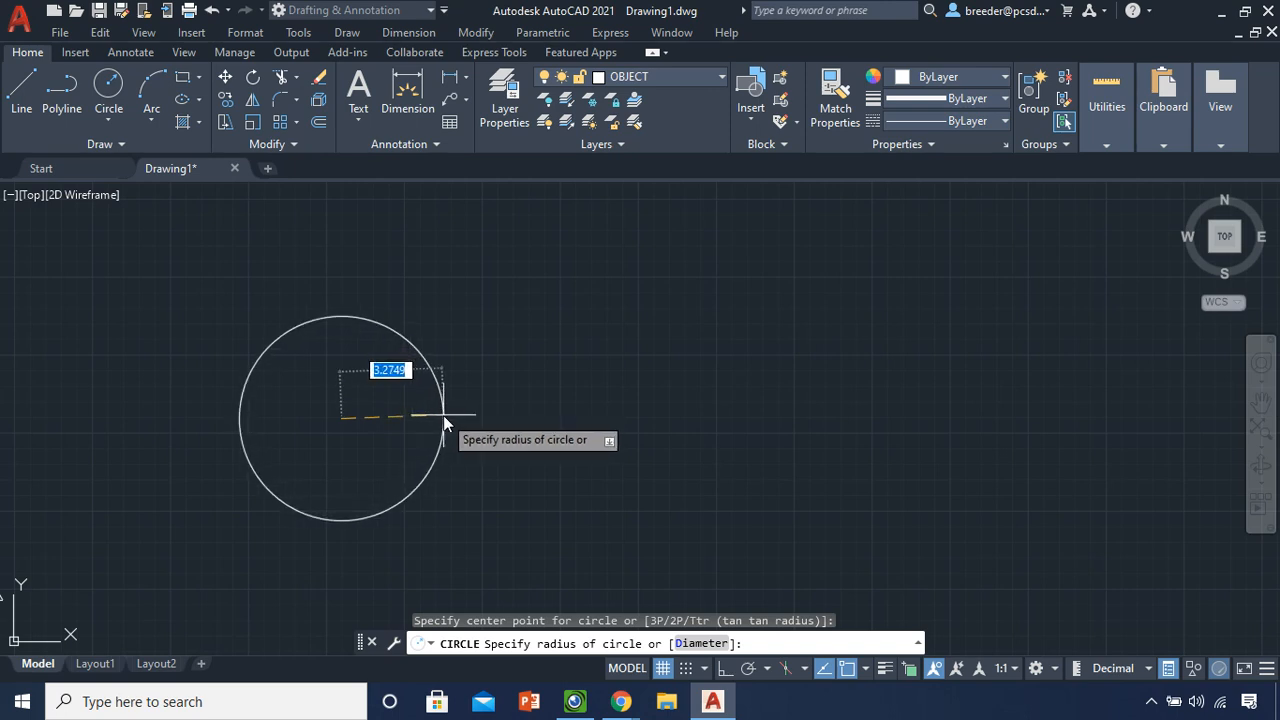
{"action": "type", "text": "1.5"}
{"action": "key", "text": "Return"}
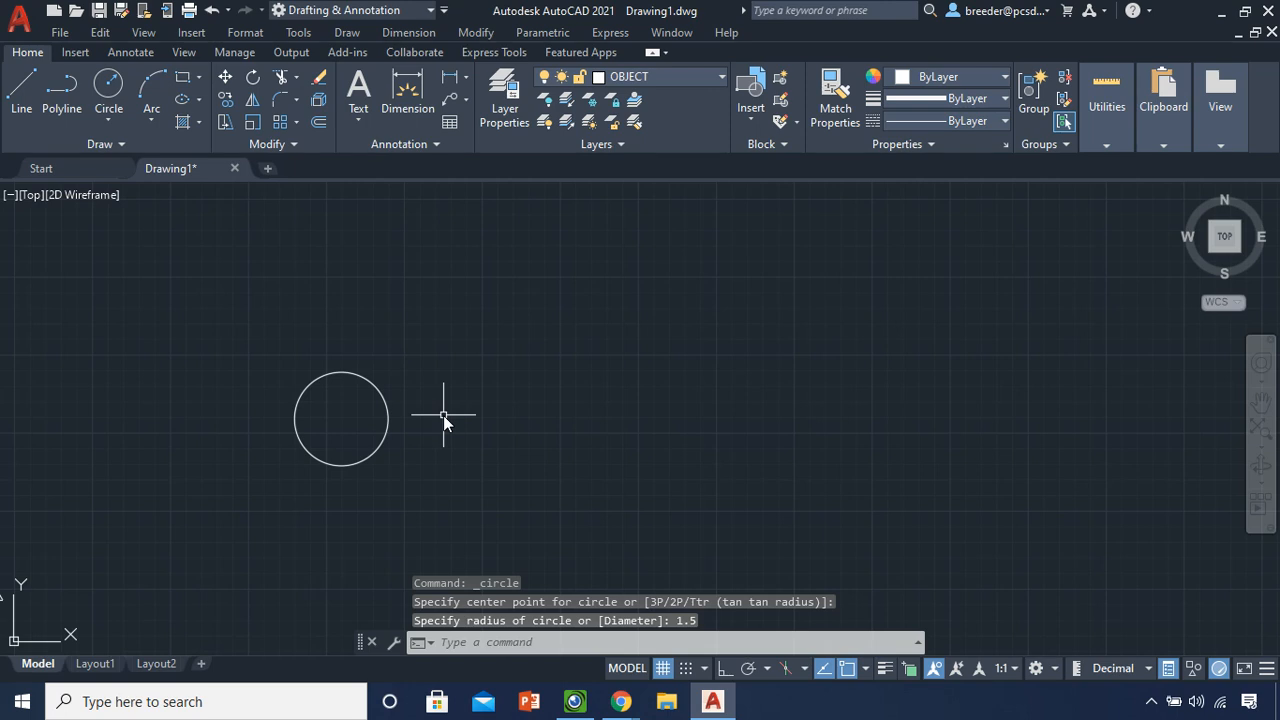
Check the running object snap modes and draw a two-point circle from the large circle's top quadrant to its center
{"action": "scroll", "coordinate": [340, 391], "scroll_direction": "up", "scroll_amount": 8}
{"action": "scroll", "coordinate": [410, 315], "scroll_direction": "down", "scroll_amount": 2}
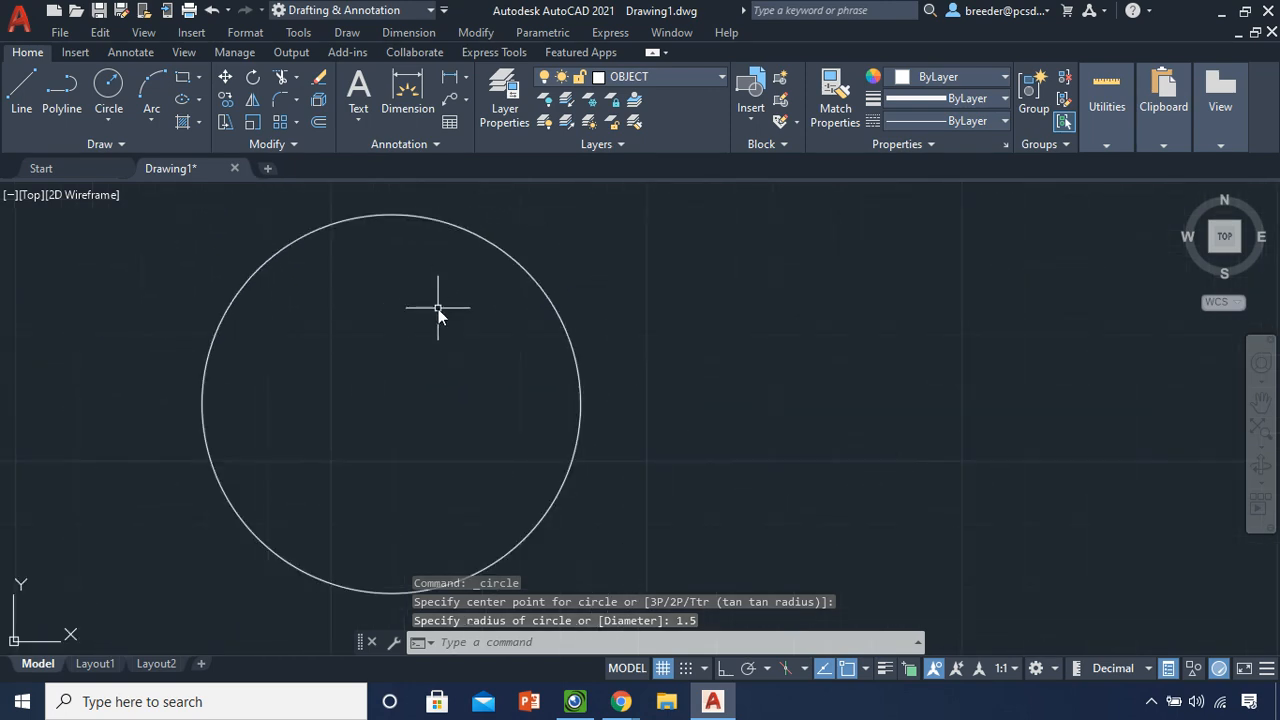
{"action": "left_click", "coordinate": [111, 117]}
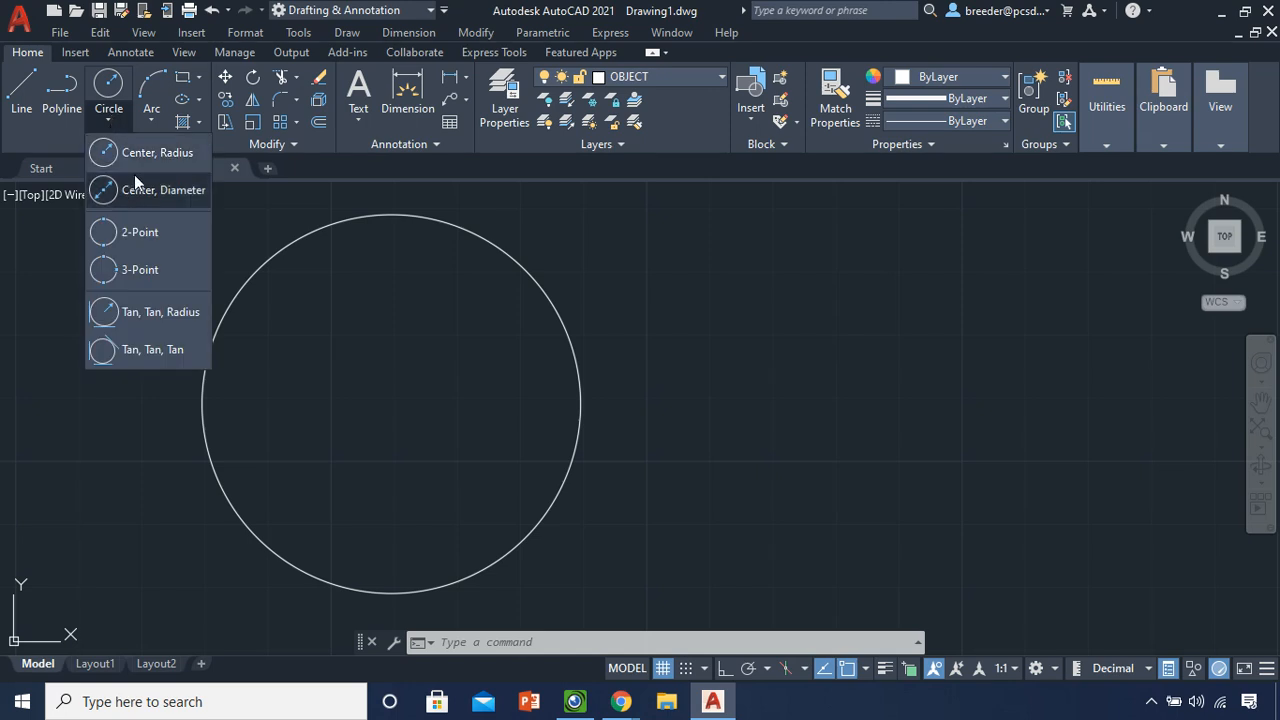
{"action": "left_click", "coordinate": [136, 232]}
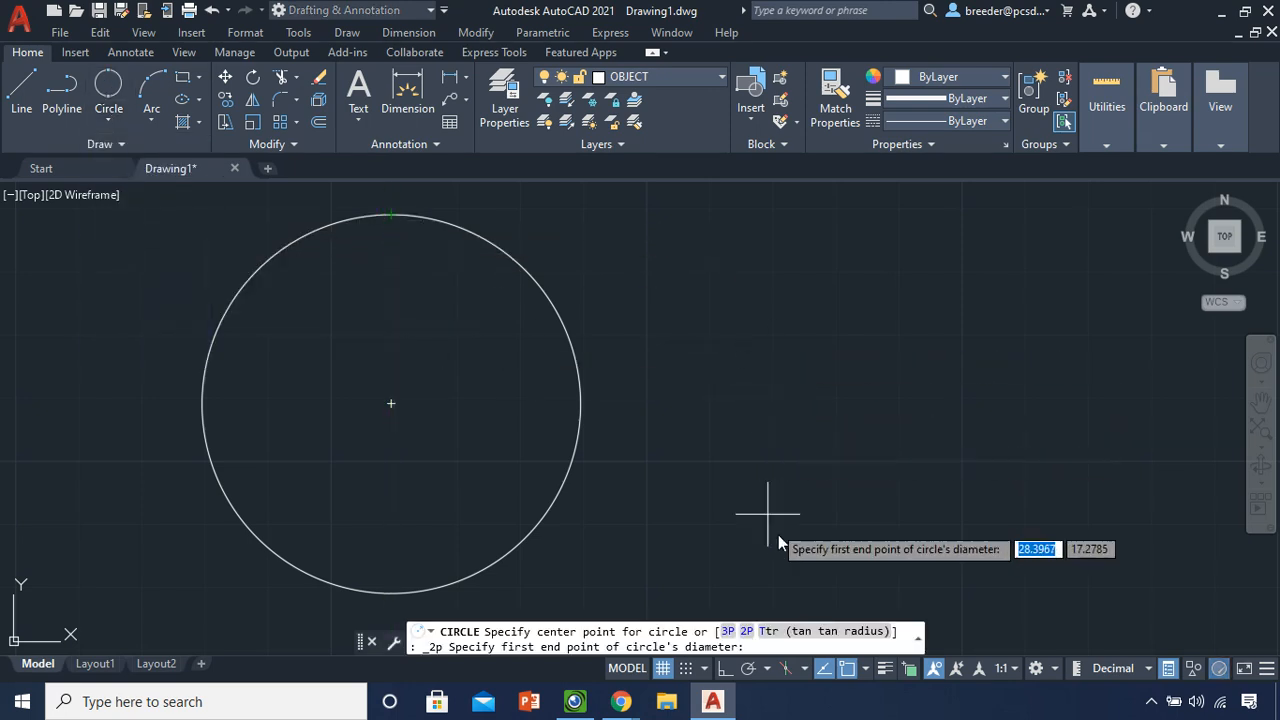
{"action": "left_click", "coordinate": [866, 668]}
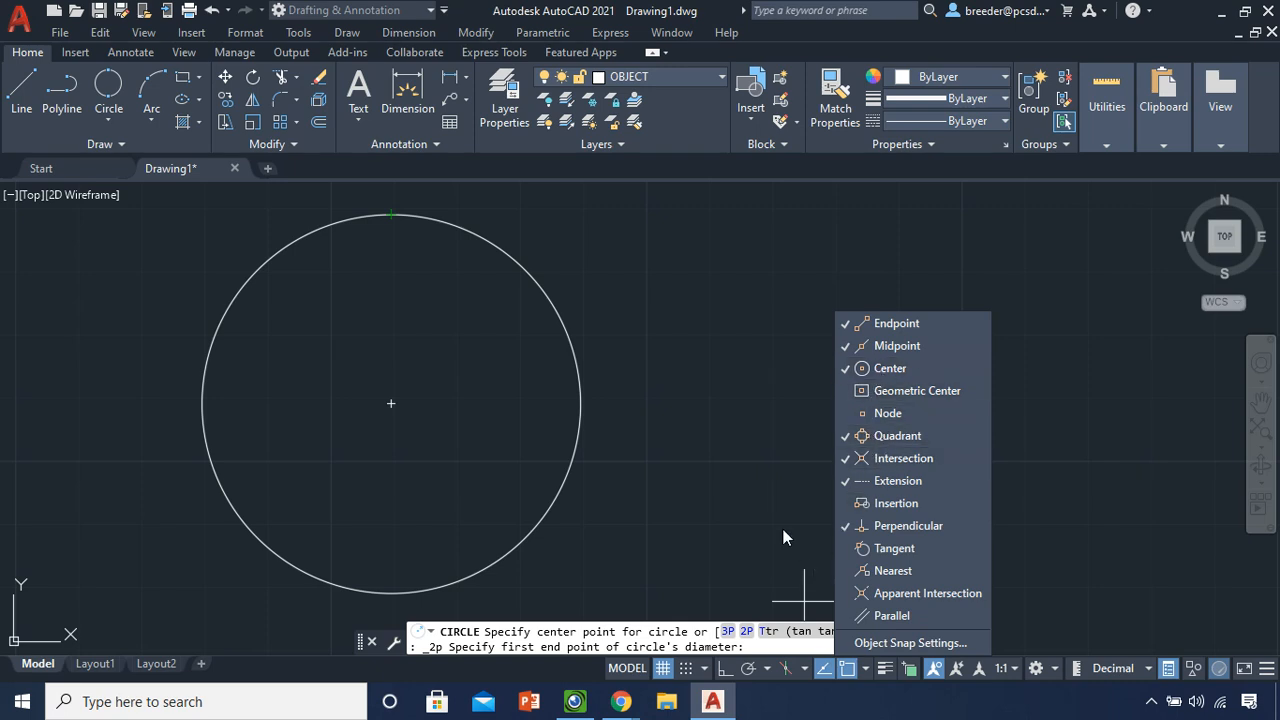
{"action": "key", "text": "Escape"}
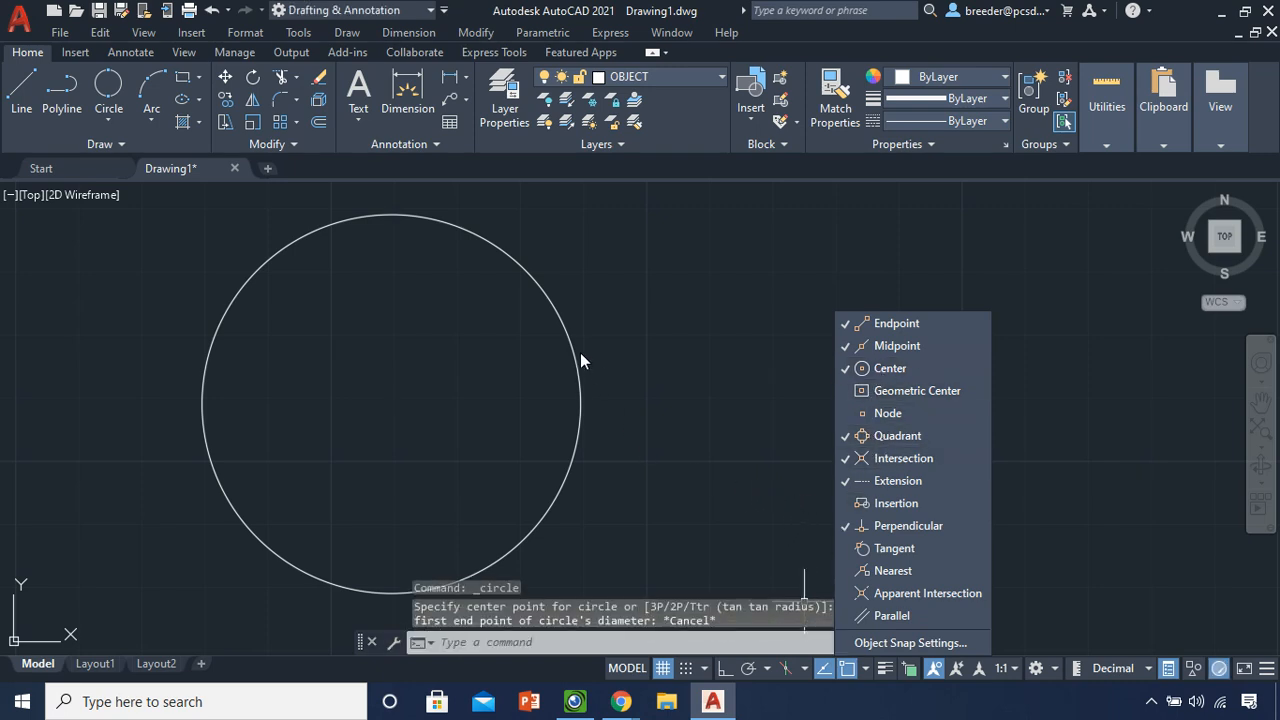
{"action": "key", "text": "Escape"}
{"action": "left_click", "coordinate": [680, 285]}
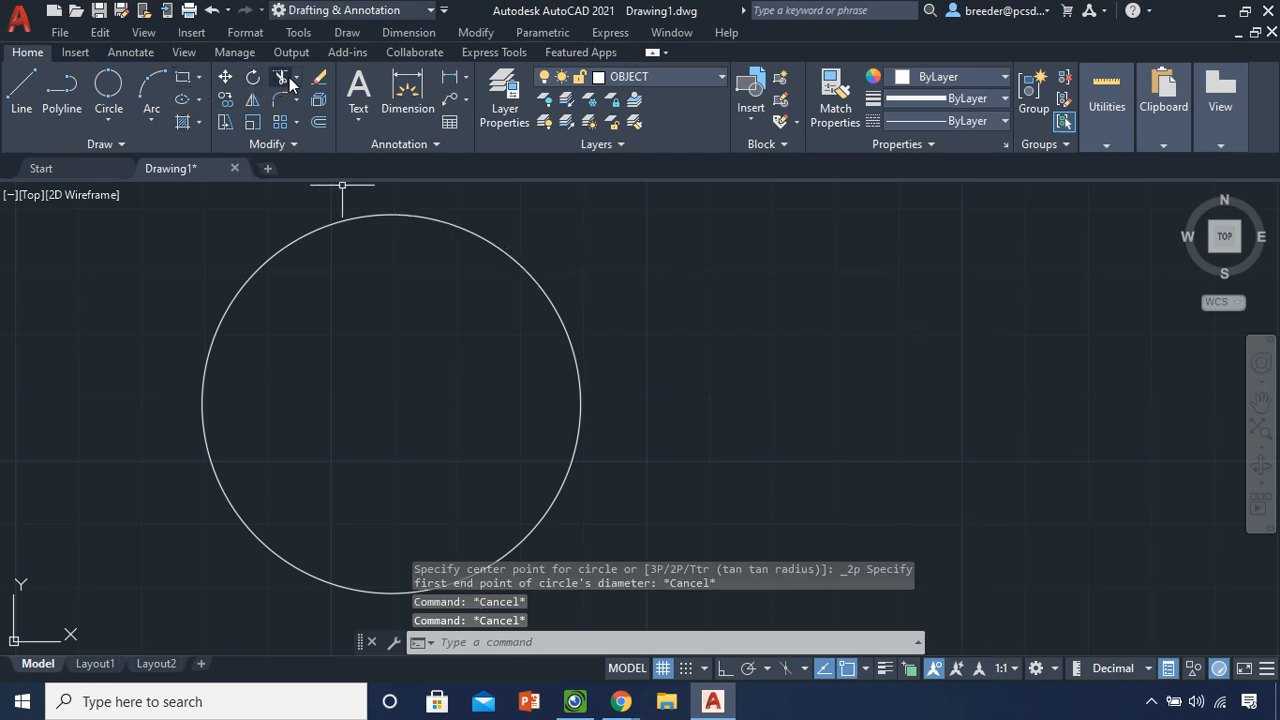
{"action": "left_click", "coordinate": [110, 85]}
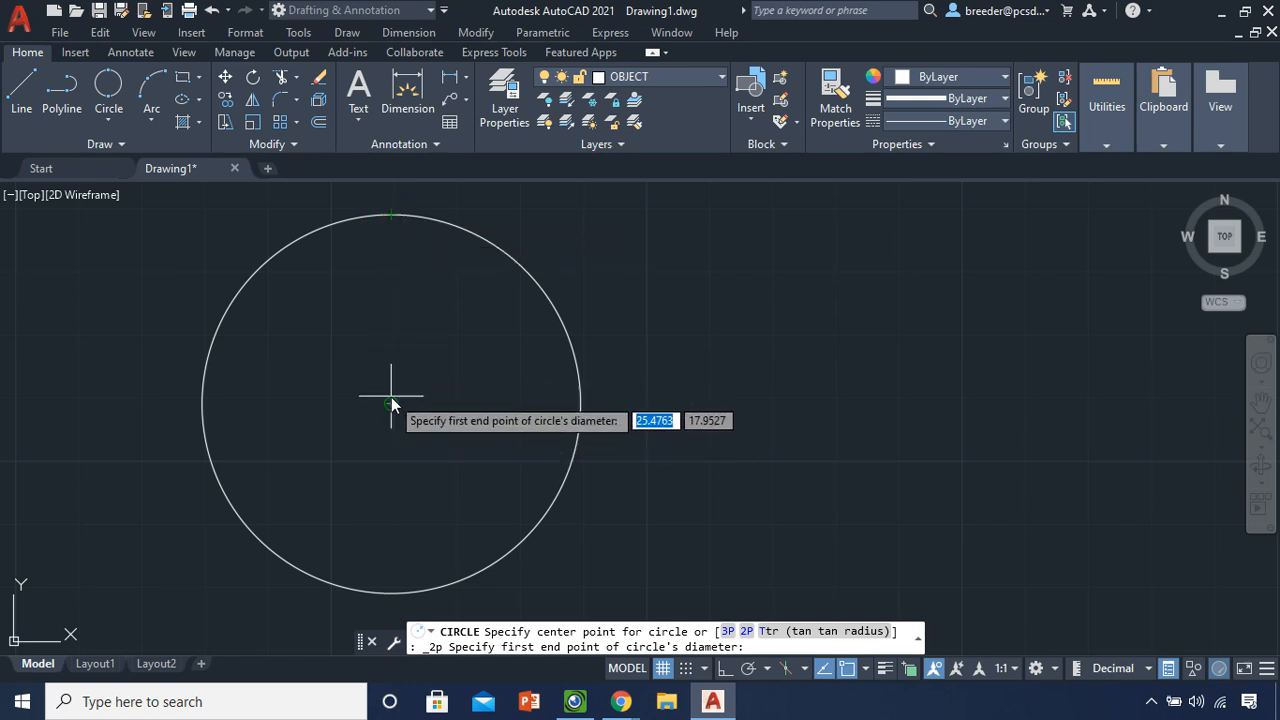
{"action": "left_click", "coordinate": [391, 217]}
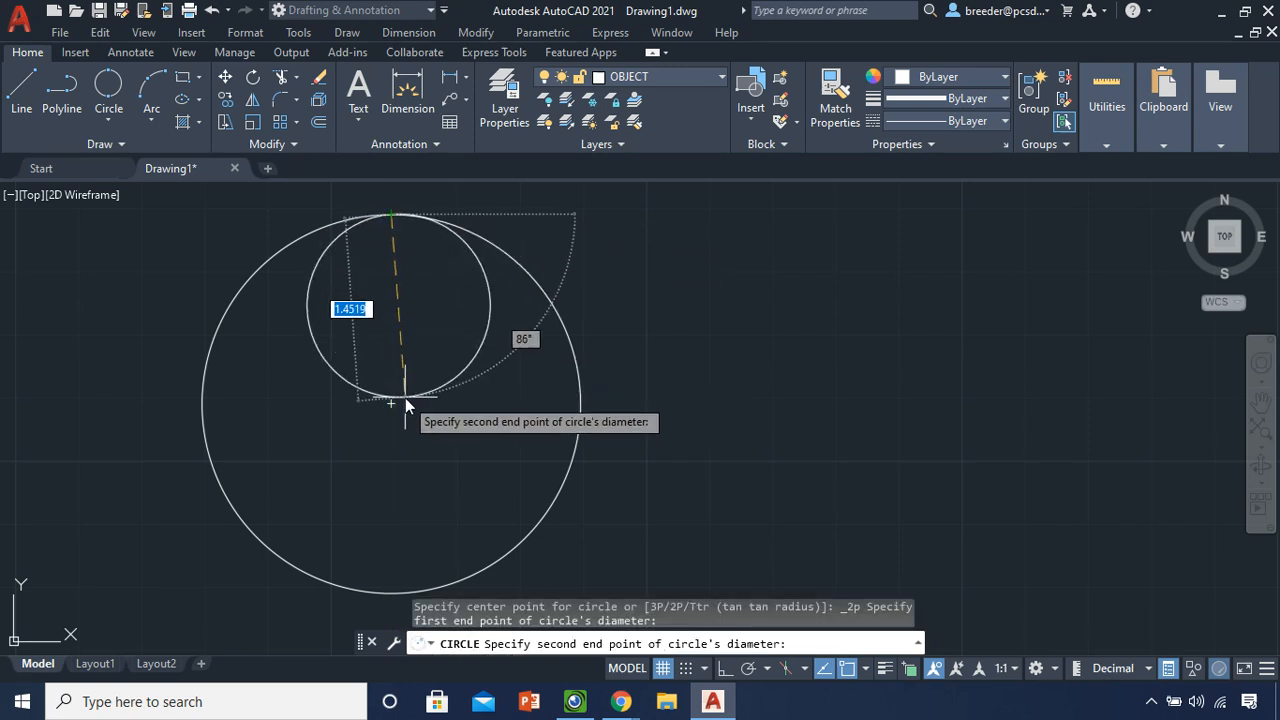
{"action": "left_click", "coordinate": [393, 403]}
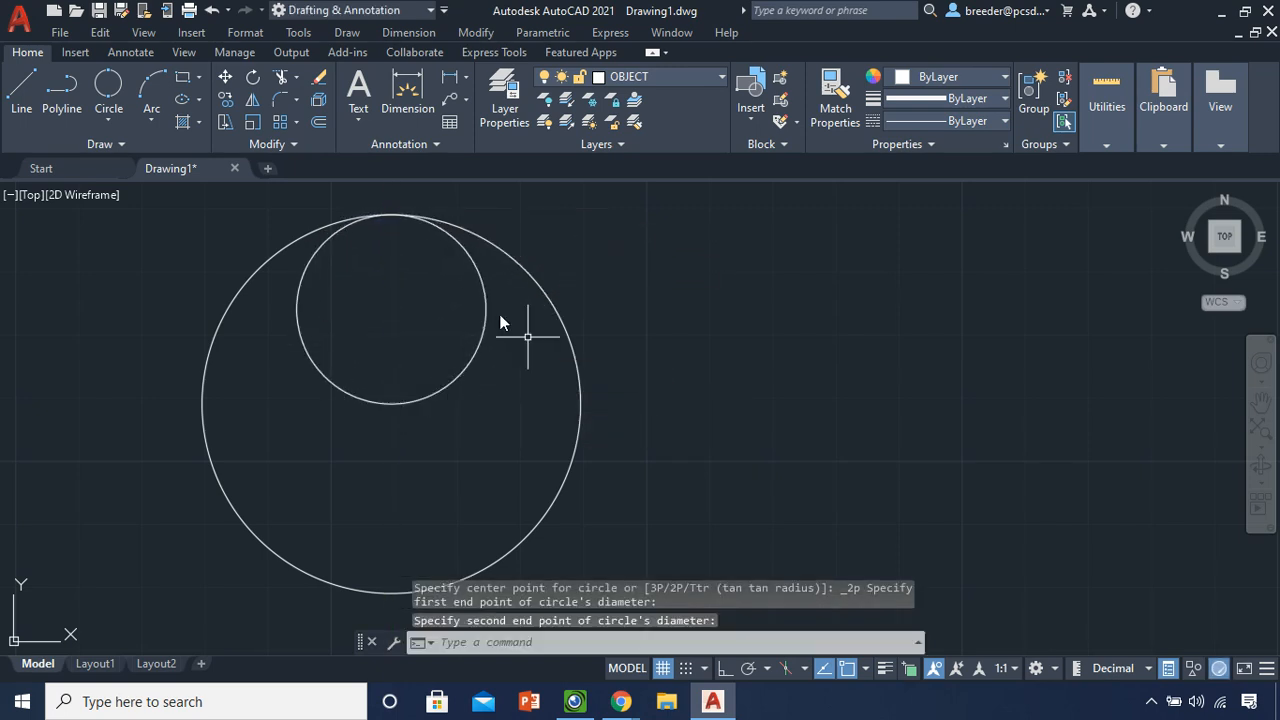
Draw three more two-point circles from the large circle's right, left and bottom quadrants to its center
{"action": "left_click", "coordinate": [110, 90]}
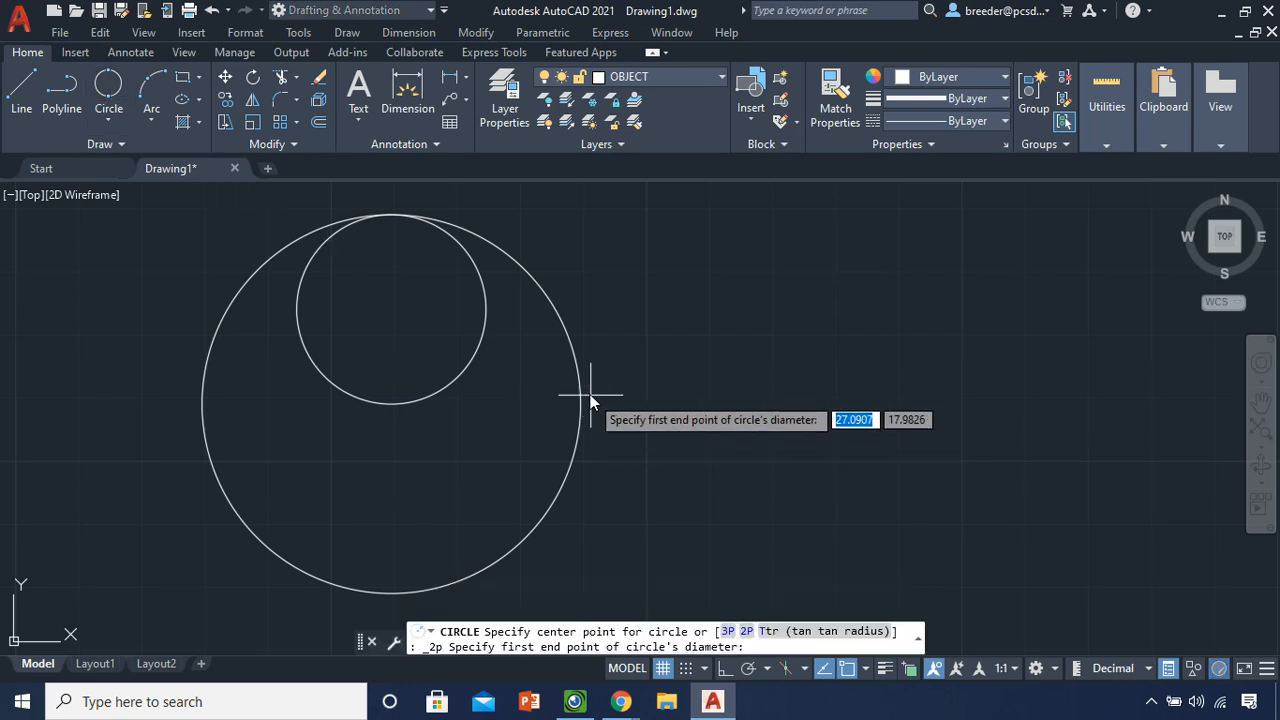
{"action": "left_click", "coordinate": [581, 404]}
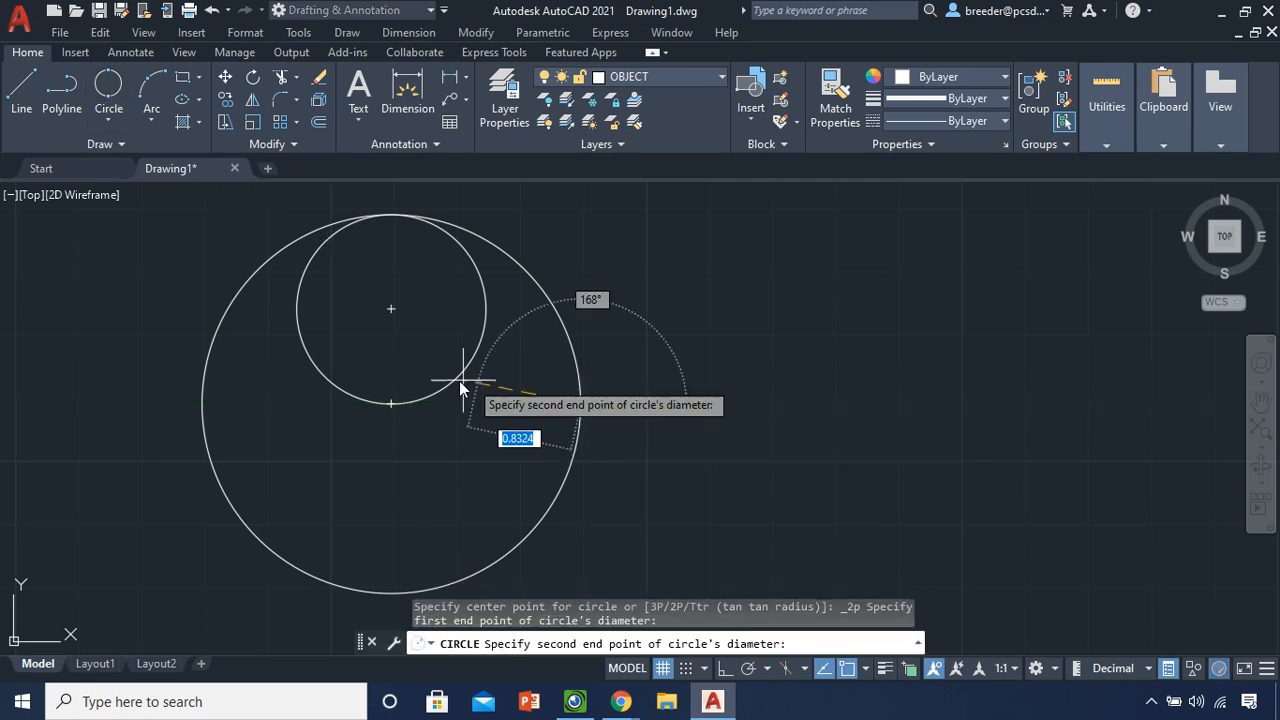
{"action": "left_click", "coordinate": [391, 403]}
{"action": "left_click", "coordinate": [107, 90]}
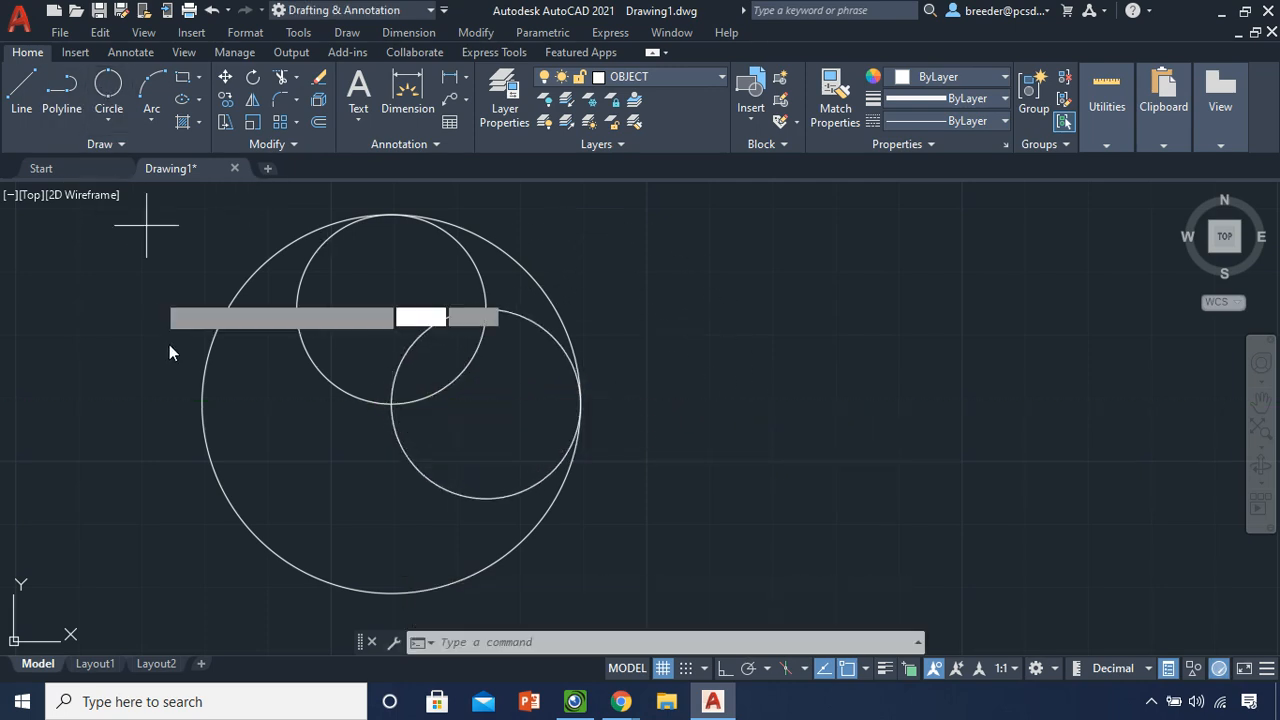
{"action": "left_click", "coordinate": [202, 405]}
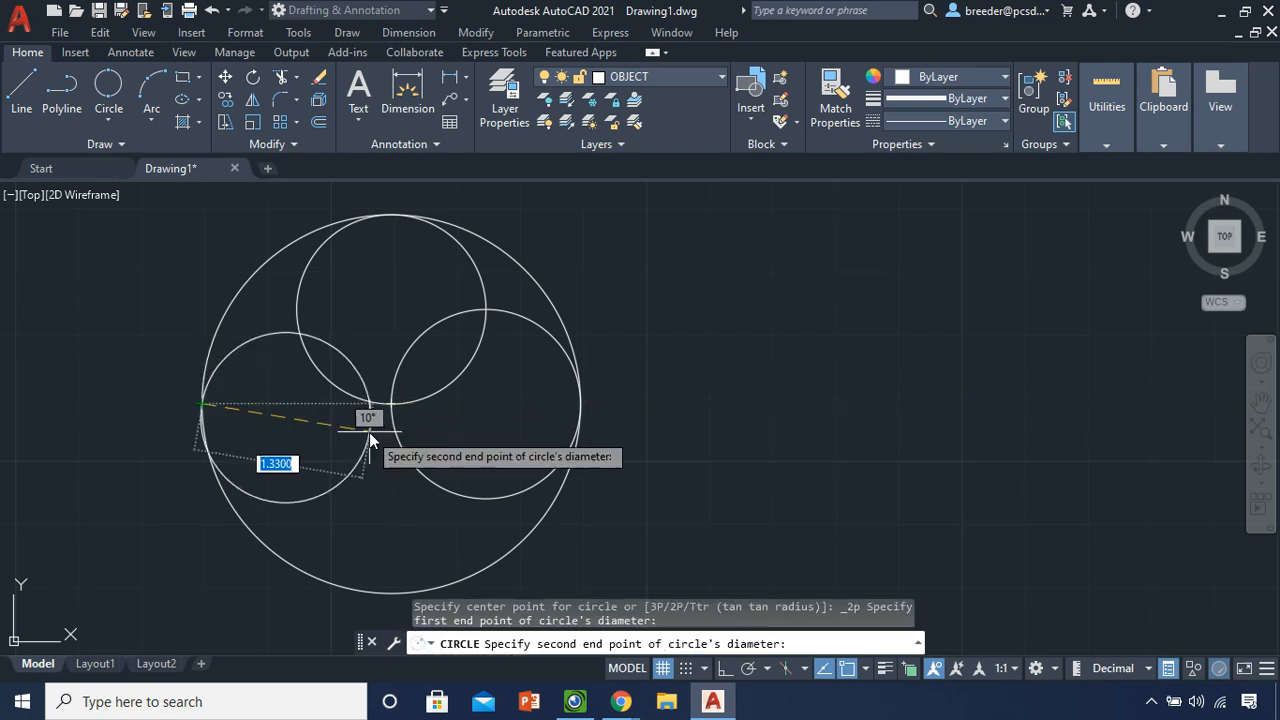
{"action": "left_click", "coordinate": [392, 404]}
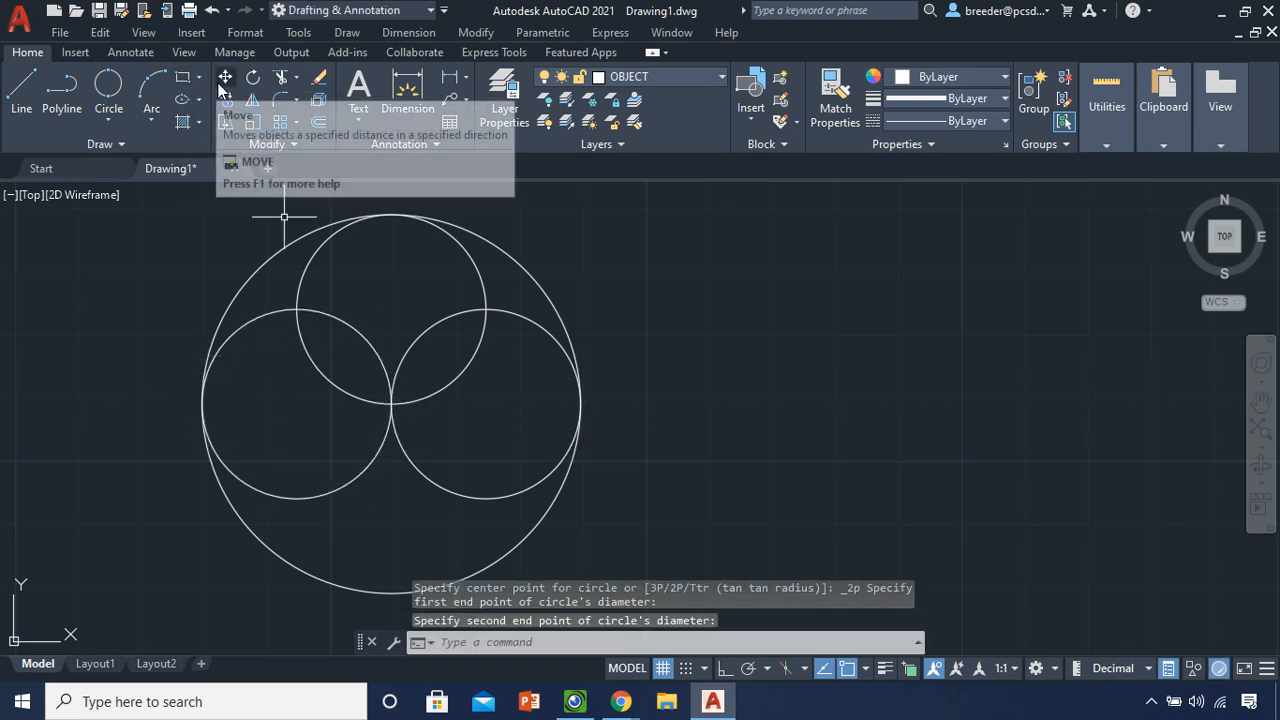
{"action": "left_click", "coordinate": [108, 88]}
{"action": "left_click", "coordinate": [391, 593]}
{"action": "left_click", "coordinate": [391, 404]}
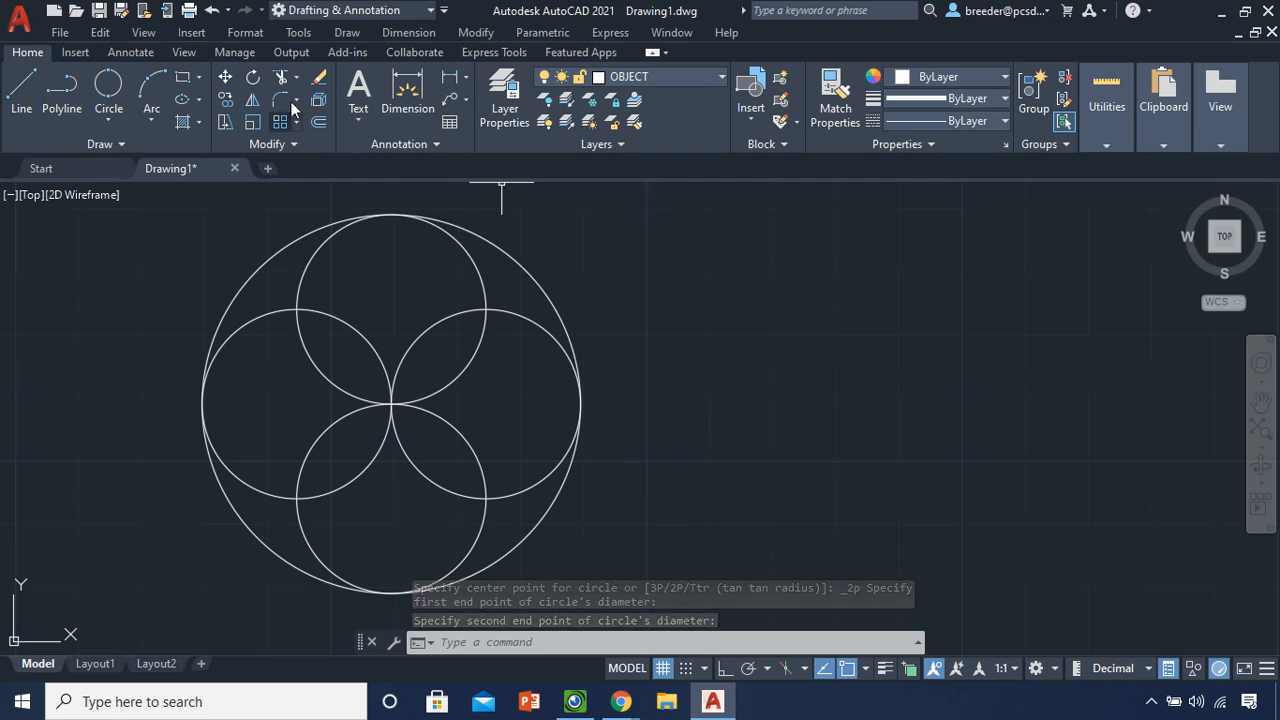
Make CENTER the current layer and draw a circle of diameter 1.5 centered on the large circle
{"action": "left_click", "coordinate": [662, 78]}
{"action": "left_click", "coordinate": [665, 122]}
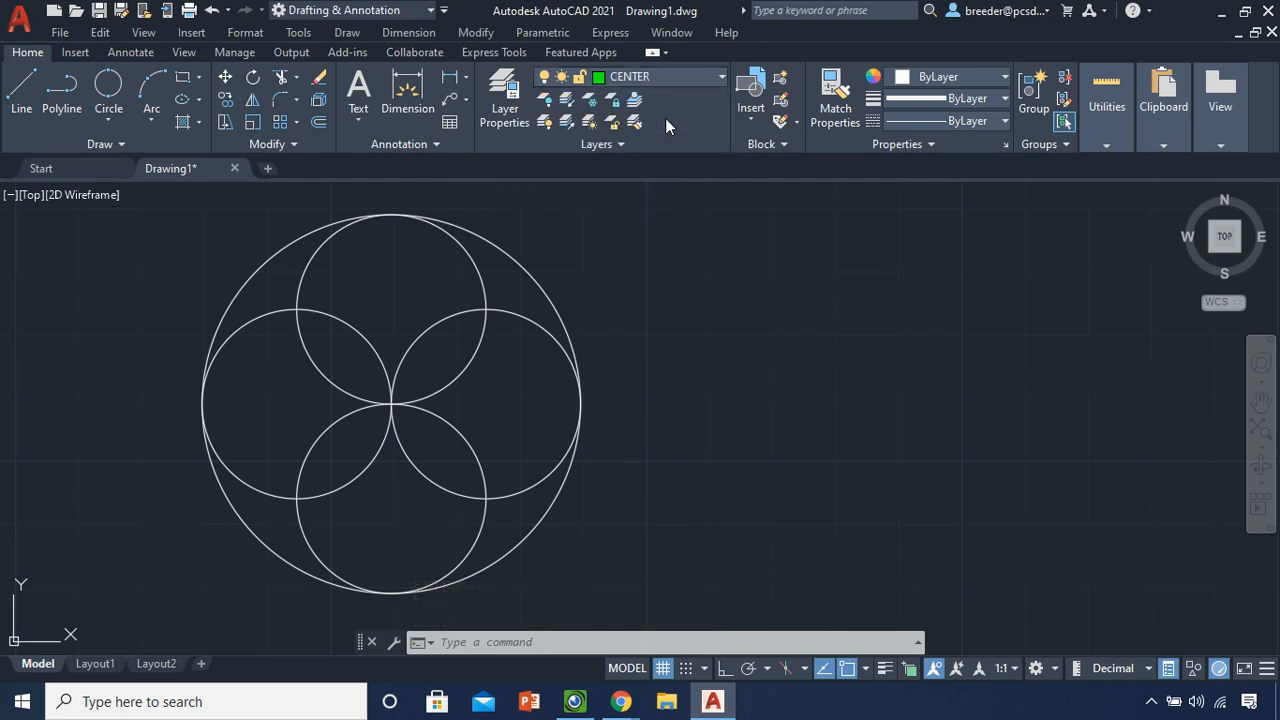
{"action": "left_click", "coordinate": [115, 112]}
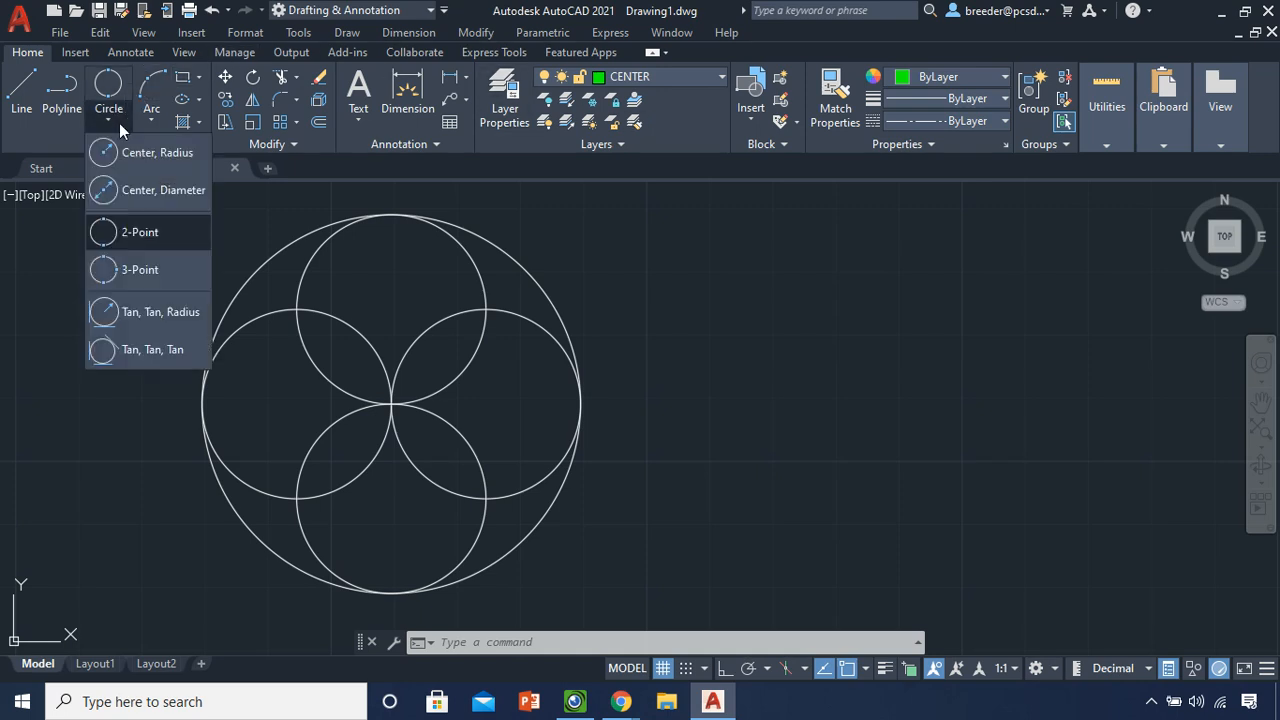
{"action": "left_click", "coordinate": [139, 194]}
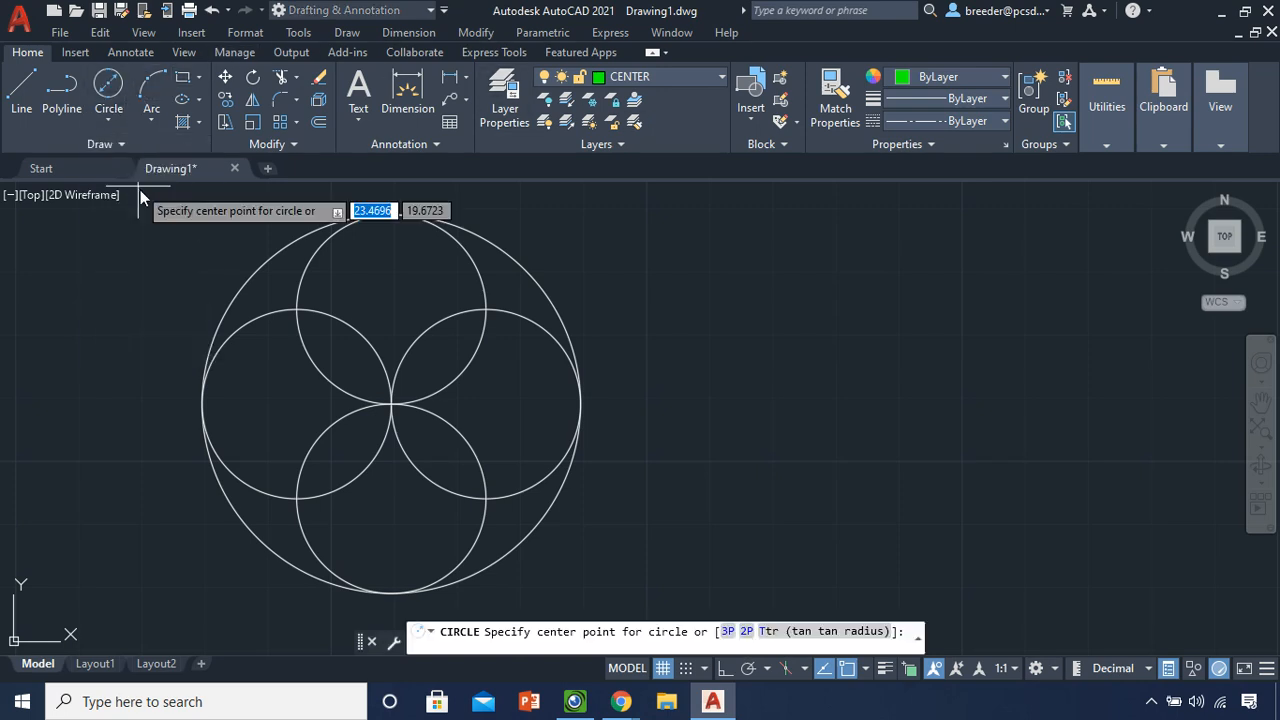
{"action": "left_click", "coordinate": [391, 404]}
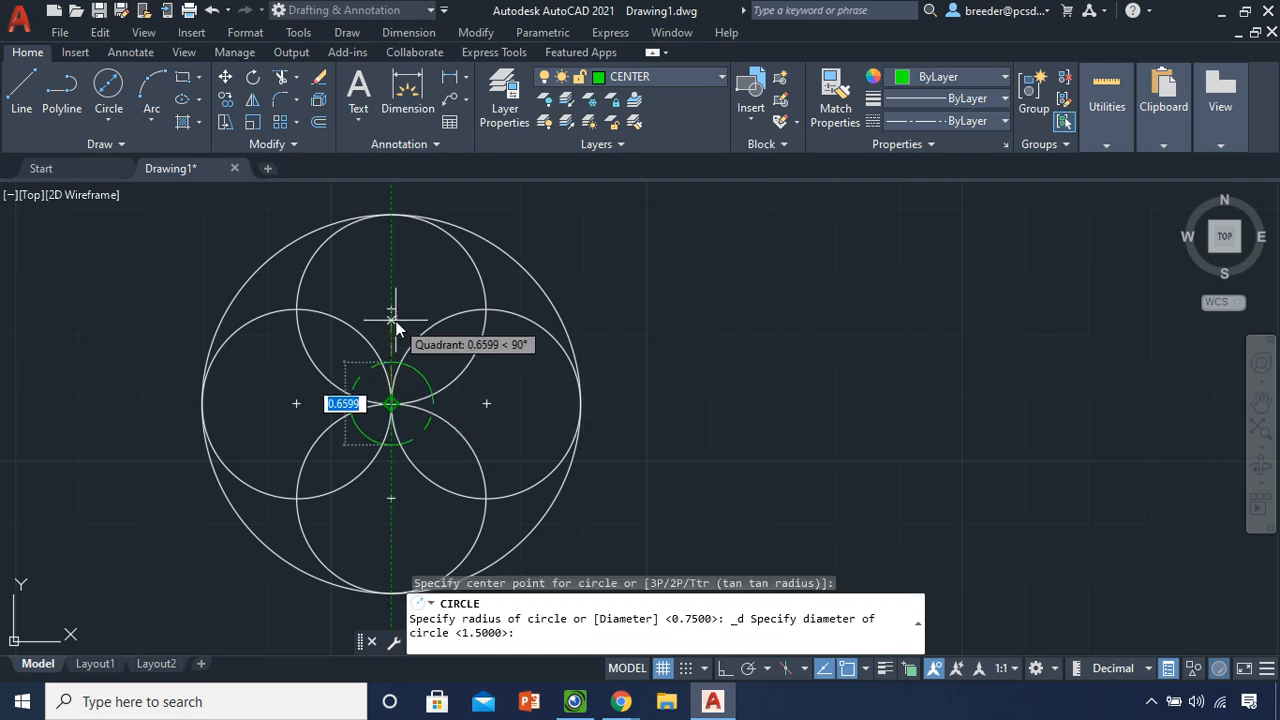
{"action": "type", "text": "1"}
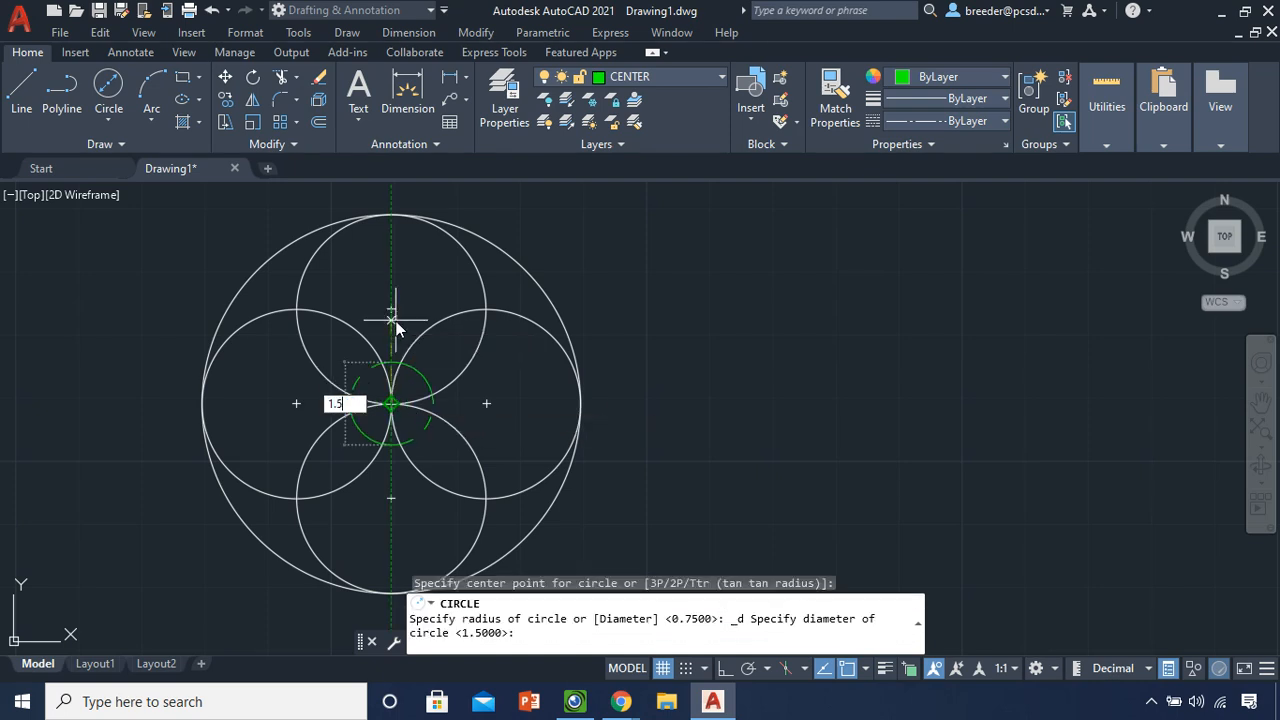
{"action": "type", "text": ".5"}
{"action": "key", "text": "Return"}
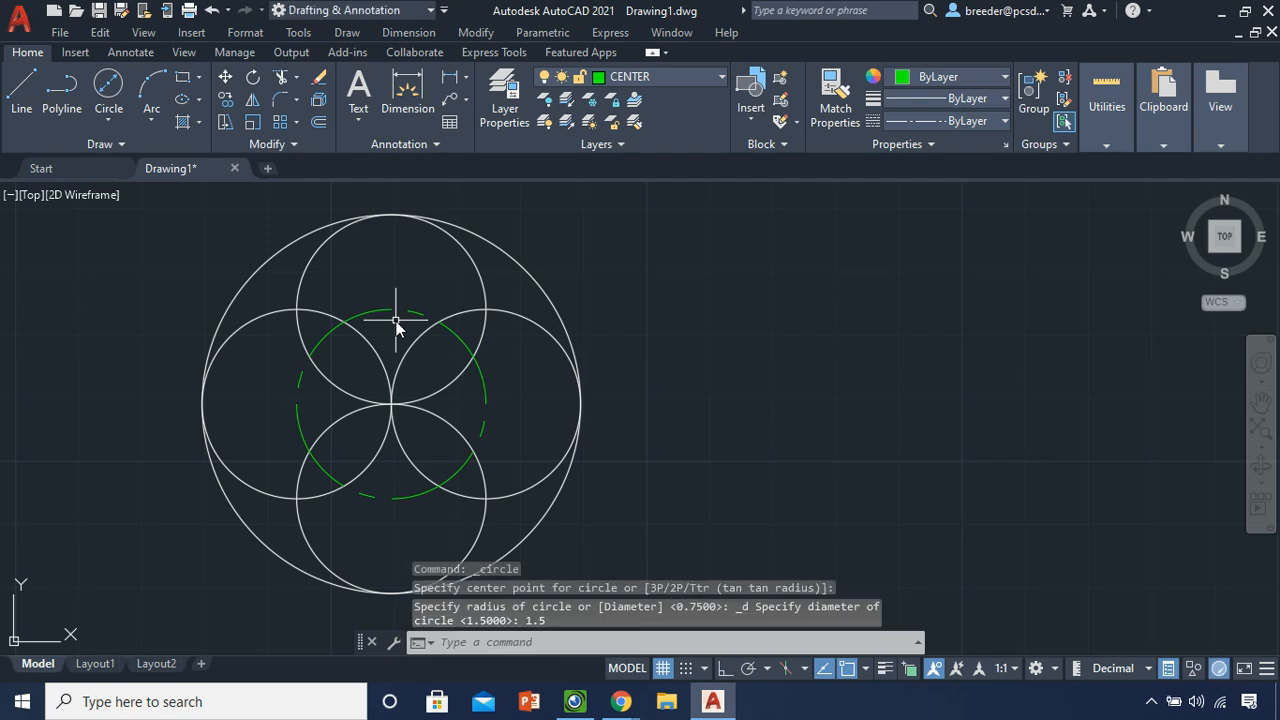
Check the next problems on the worksheet in Visualizer and draw a circle of diameter 3 in an empty area of the AutoCAD drawing
{"action": "middle_click_drag", "start_coordinate": [766, 369], "coordinate": [3, 363]}
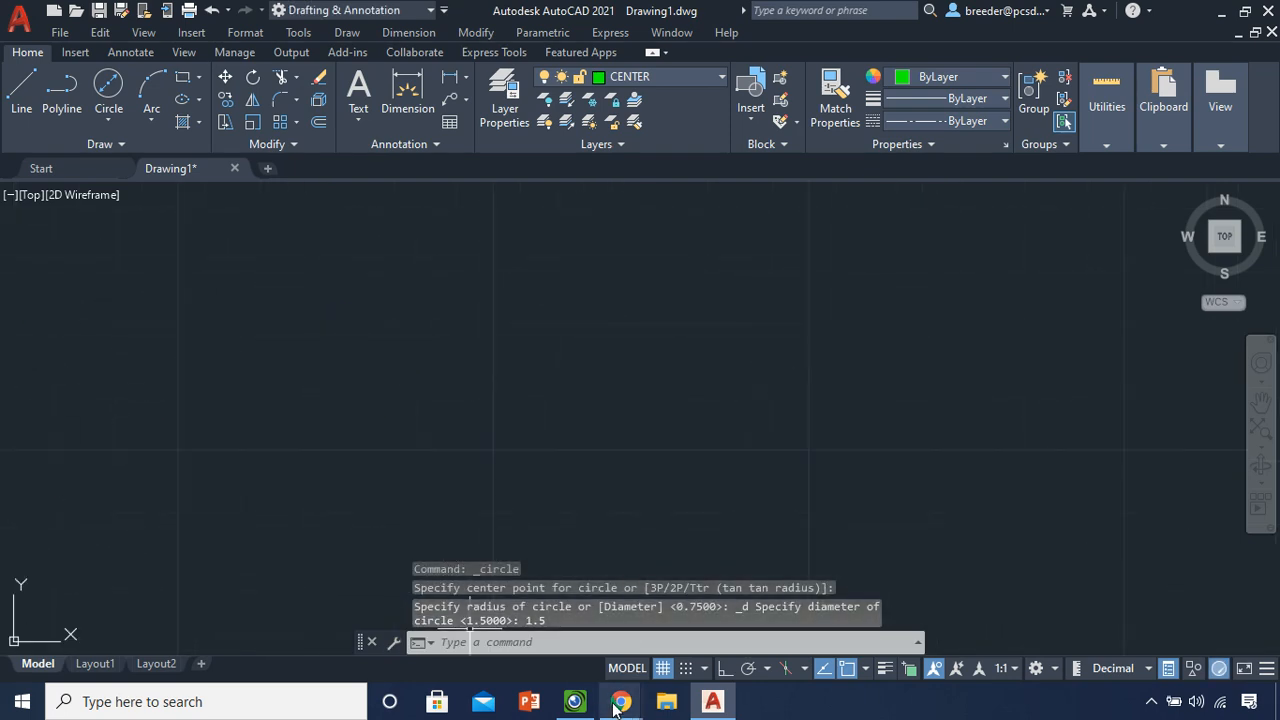
{"action": "left_click", "coordinate": [574, 701]}
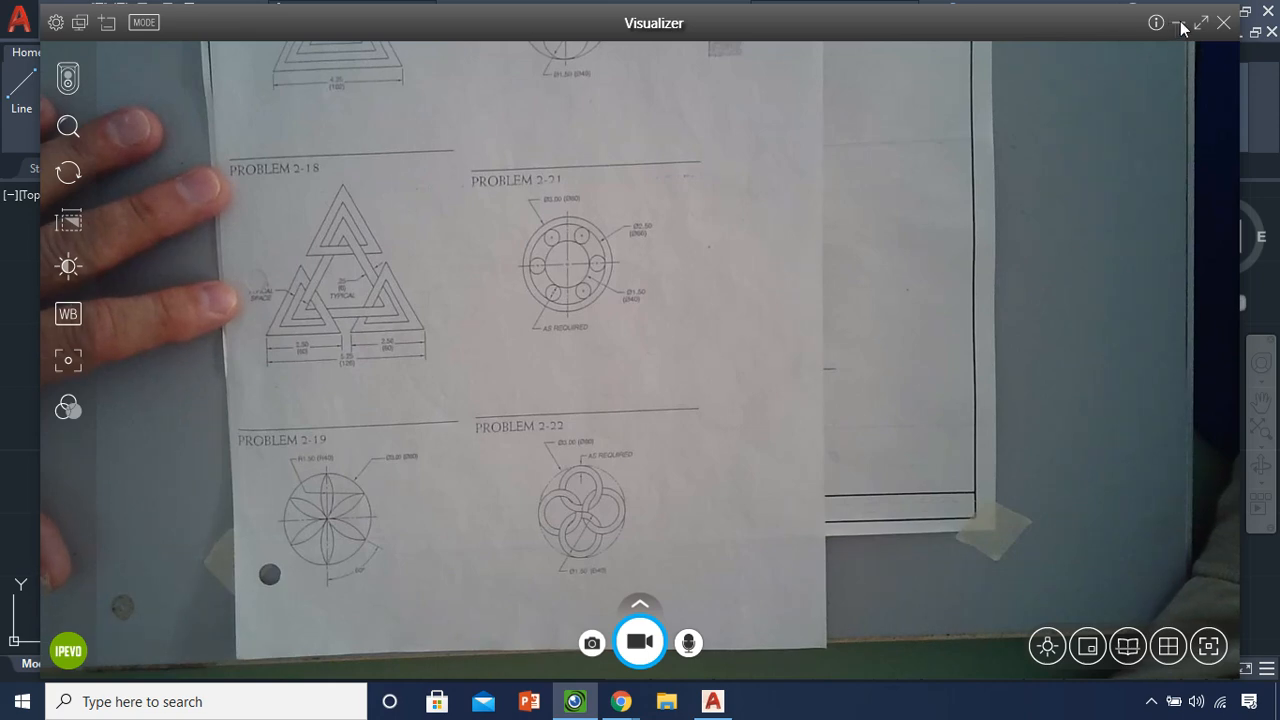
{"action": "left_click", "coordinate": [713, 701]}
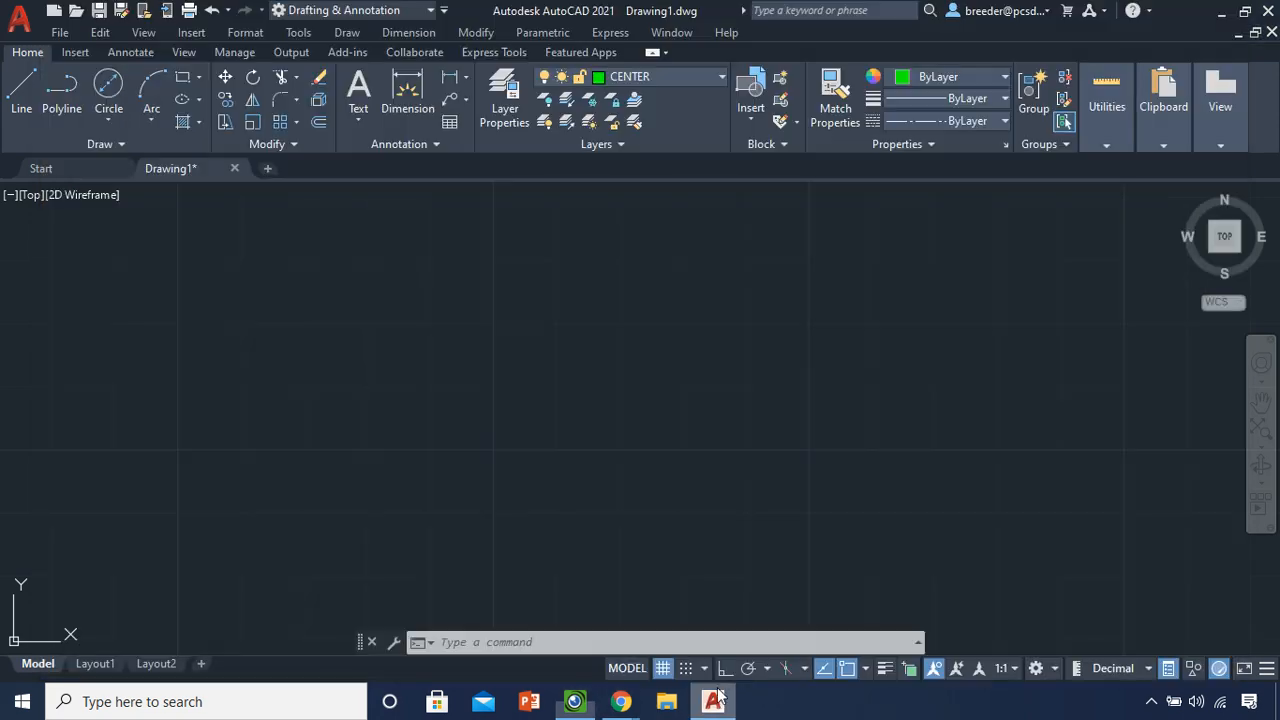
{"action": "left_click", "coordinate": [109, 84]}
{"action": "left_click", "coordinate": [426, 404]}
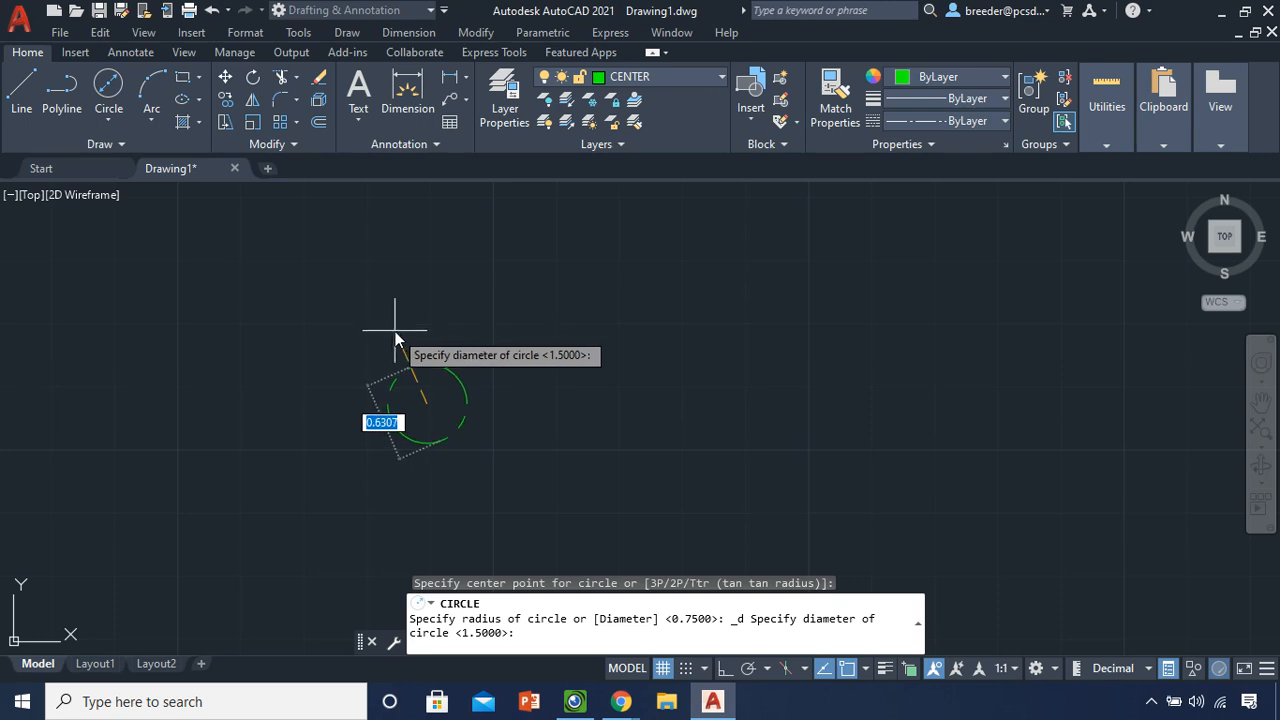
{"action": "type", "text": "3"}
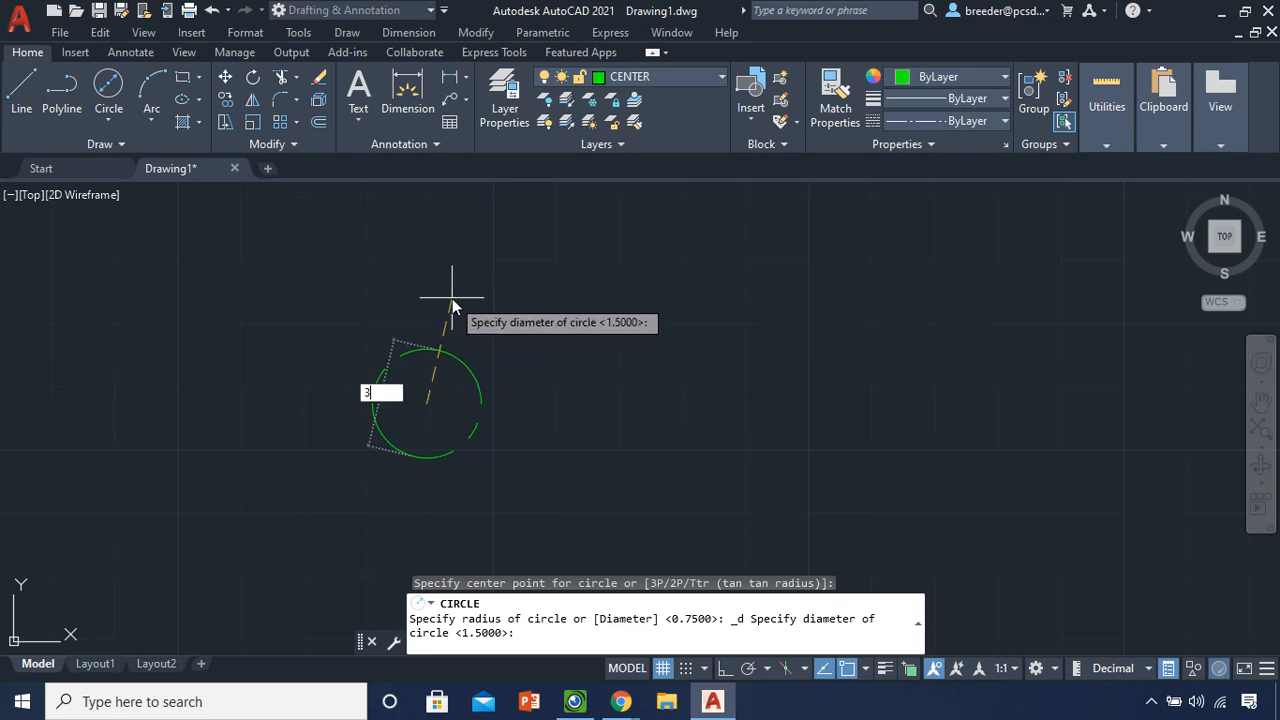
{"action": "key", "text": "Return"}
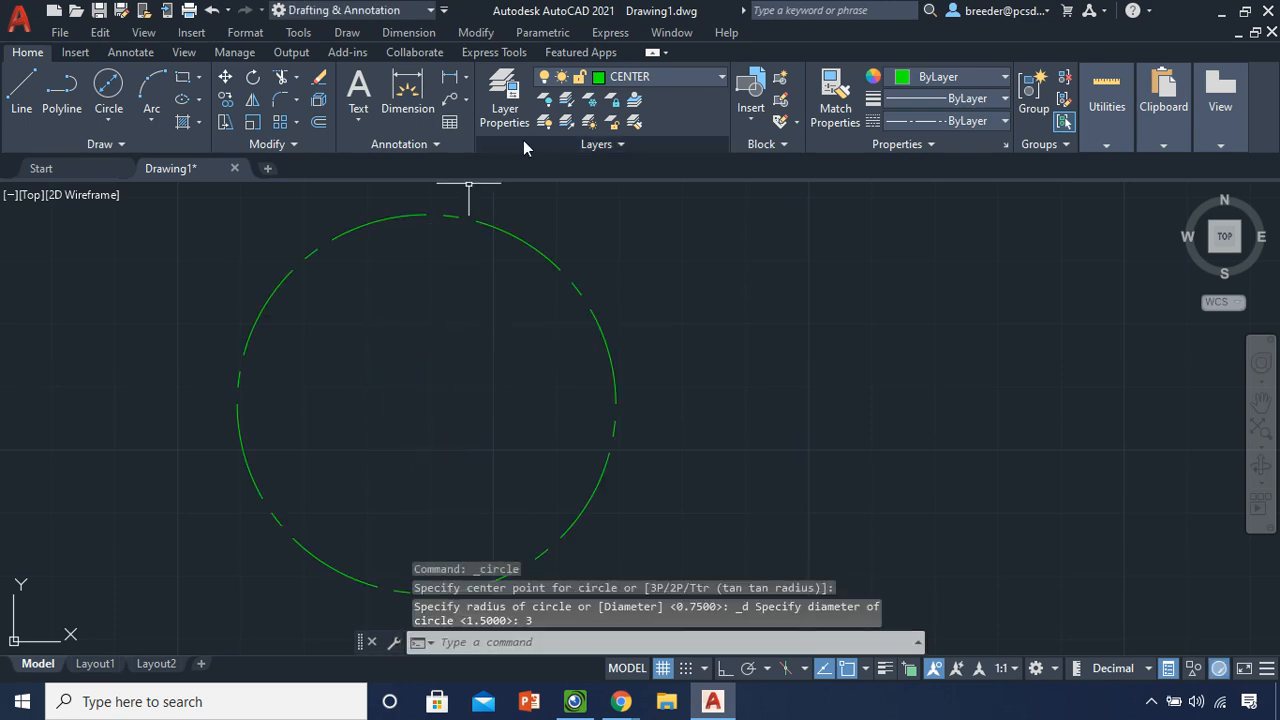
Make OBJECT the current layer, move the new 3-diameter circle to the OBJECT layer, and clear the selection
{"action": "left_click", "coordinate": [647, 78]}
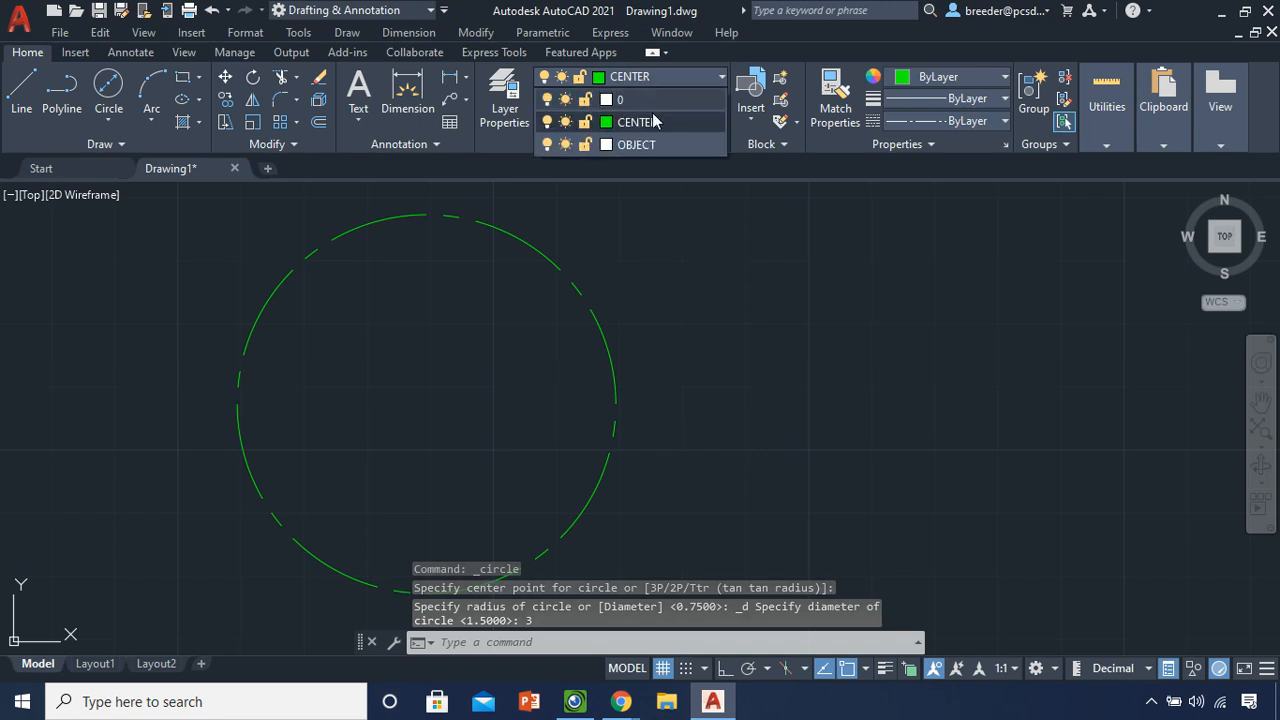
{"action": "left_click", "coordinate": [655, 143]}
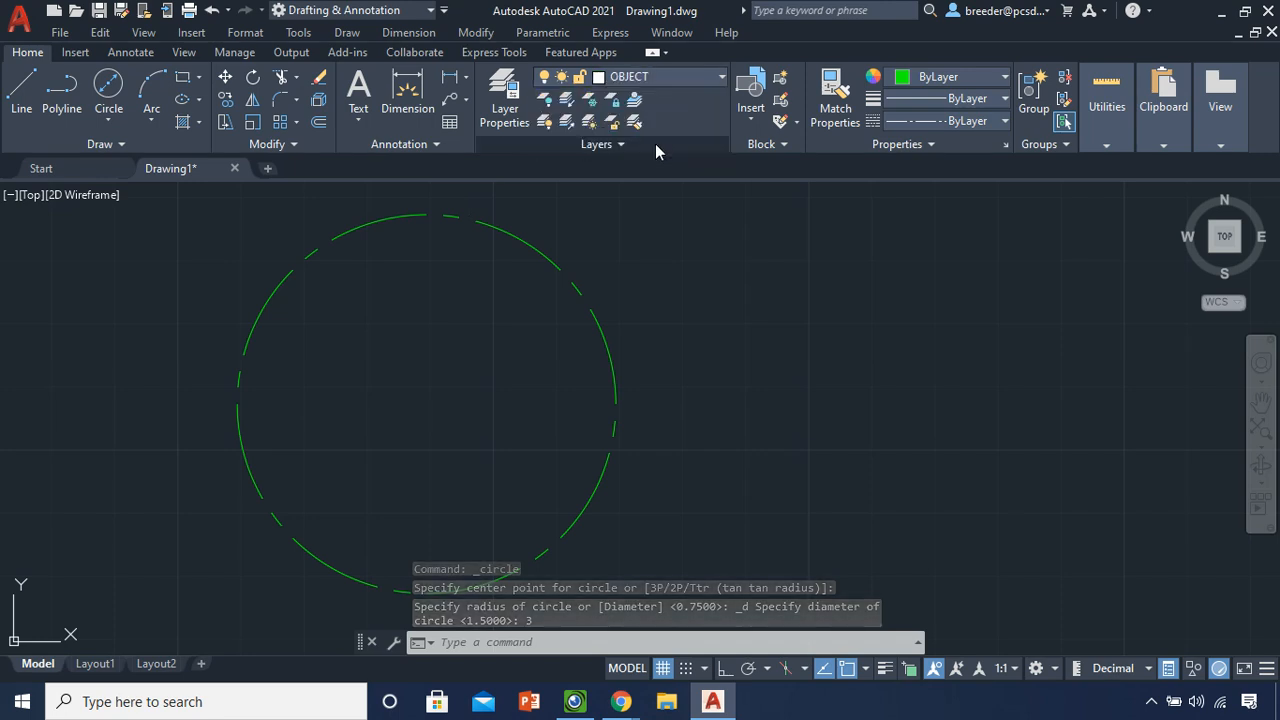
{"action": "left_click", "coordinate": [558, 266]}
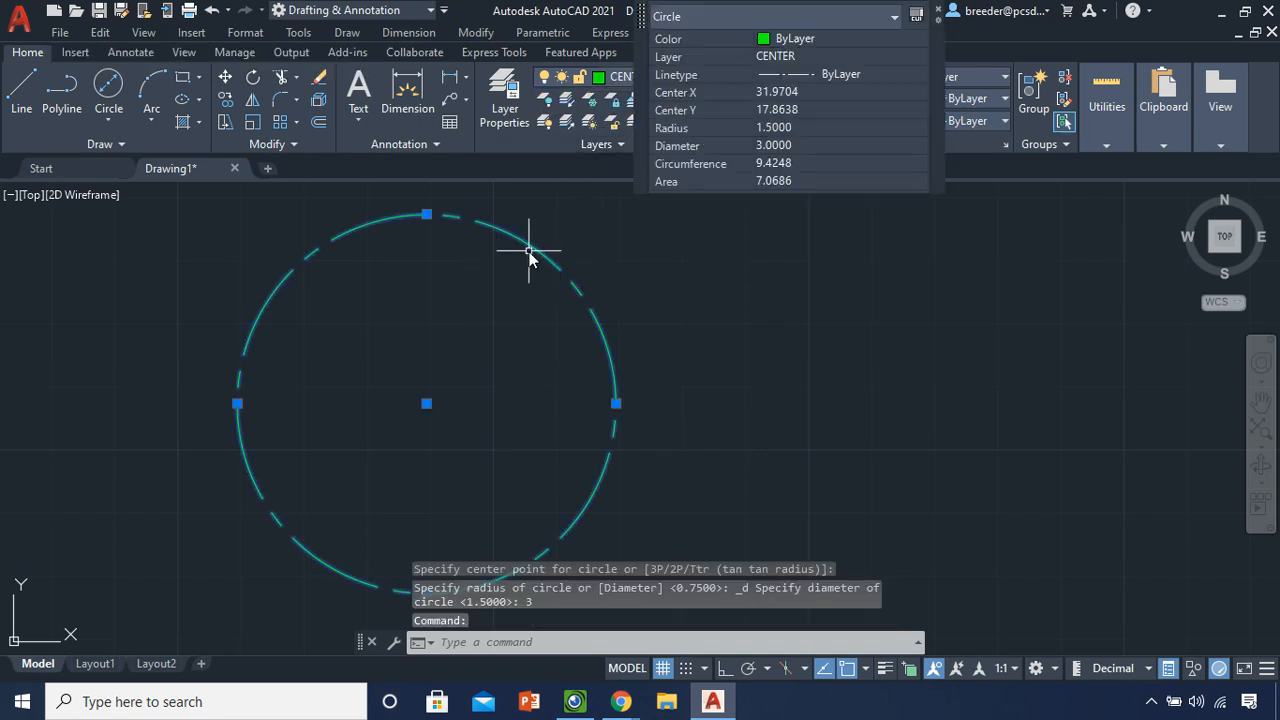
{"action": "left_click", "coordinate": [859, 58]}
{"action": "left_click", "coordinate": [859, 57]}
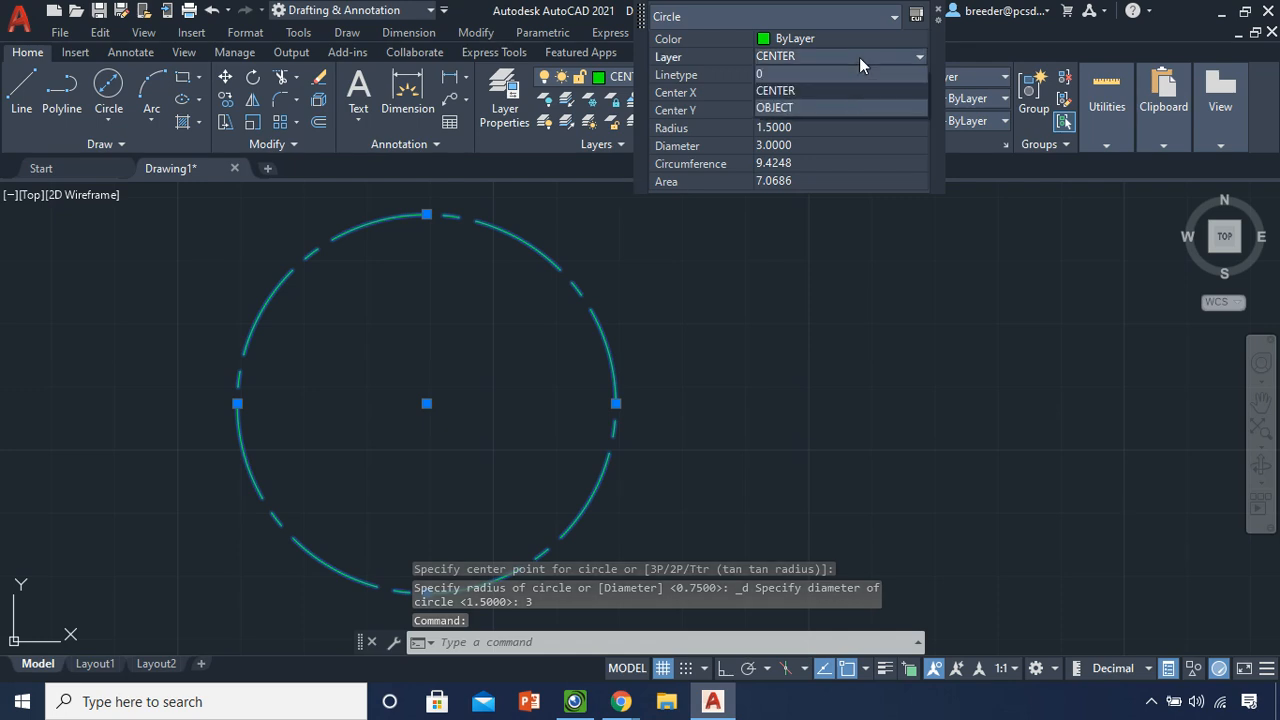
{"action": "left_click", "coordinate": [788, 109]}
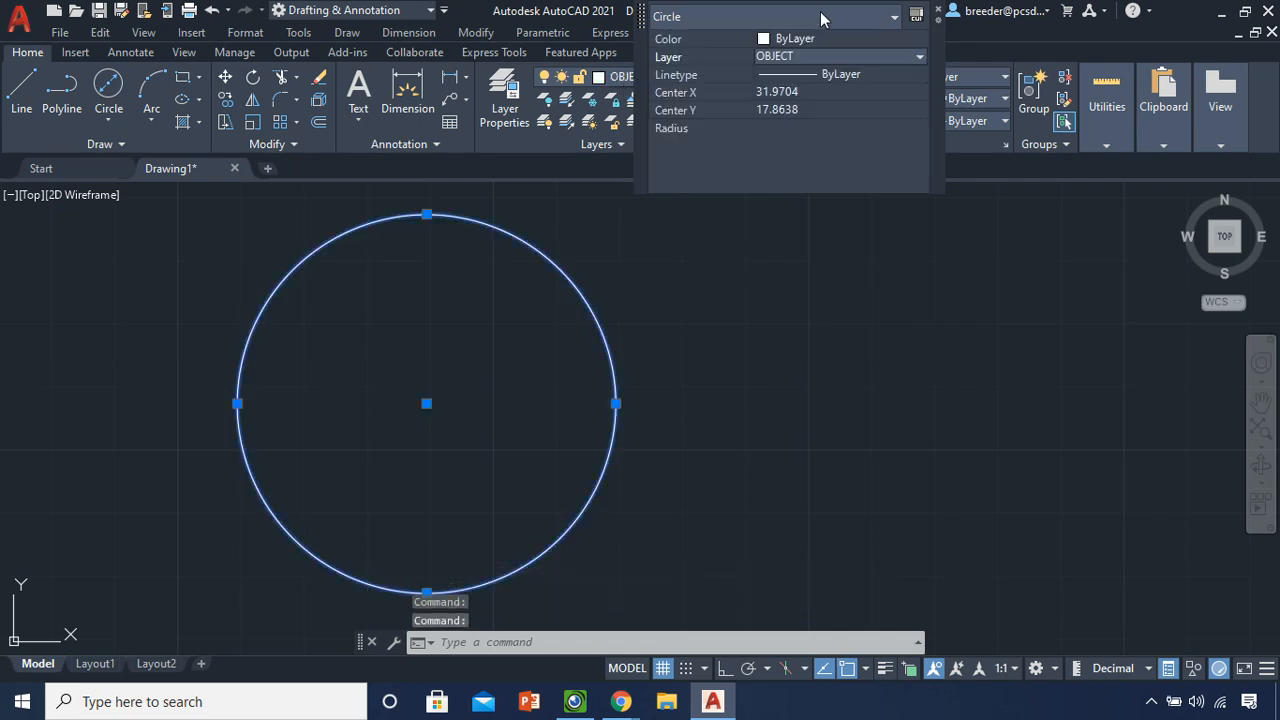
{"action": "key", "text": "Escape"}
{"action": "left_click", "coordinate": [593, 290]}
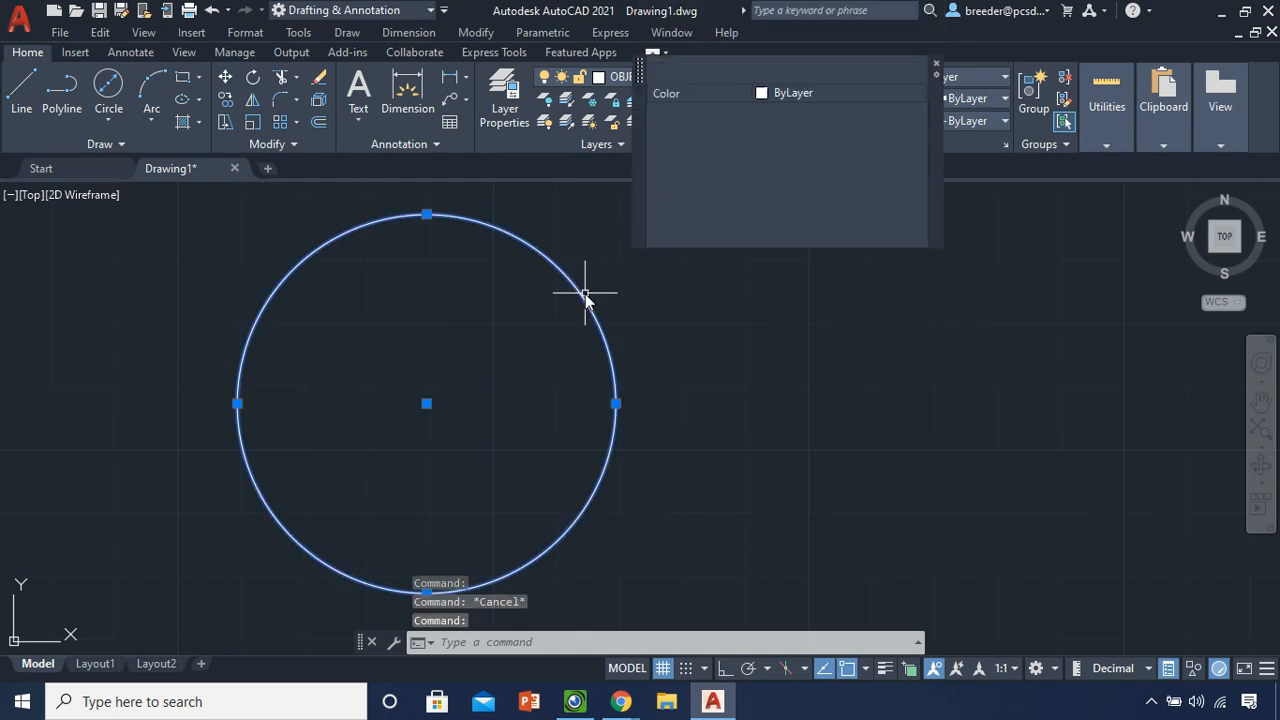
{"action": "left_click", "coordinate": [622, 71]}
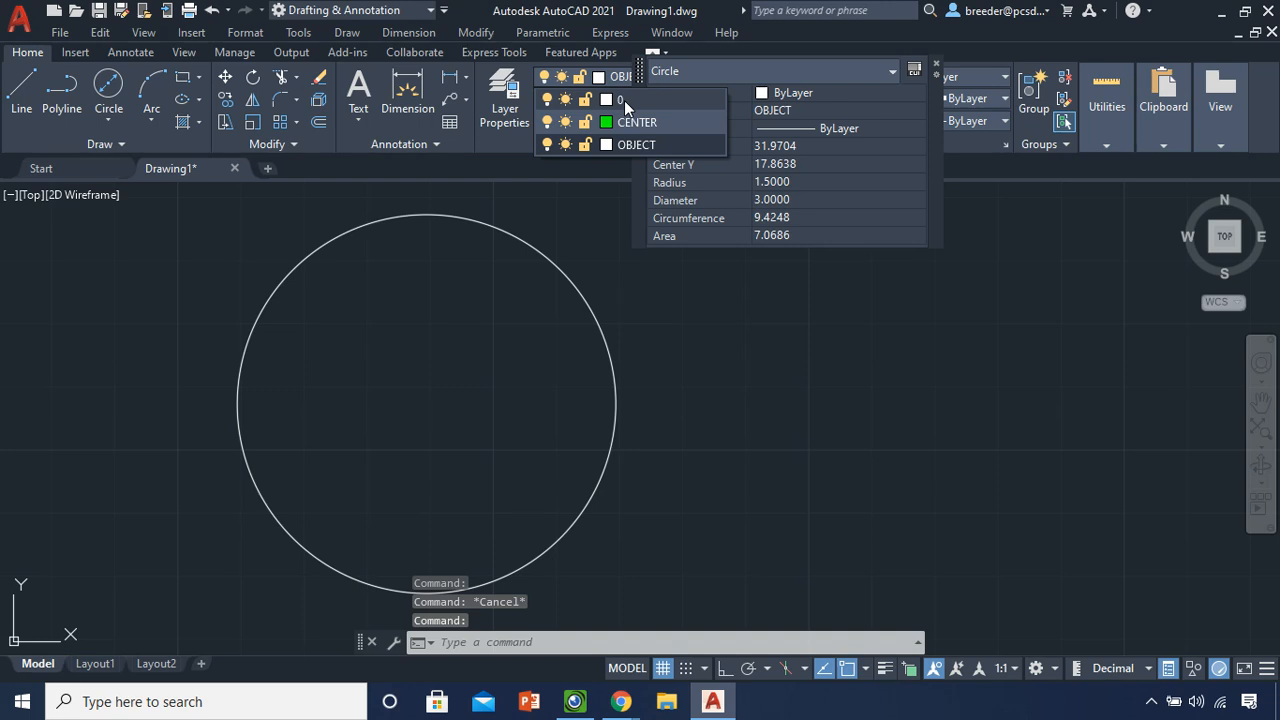
{"action": "key", "text": "Escape"}
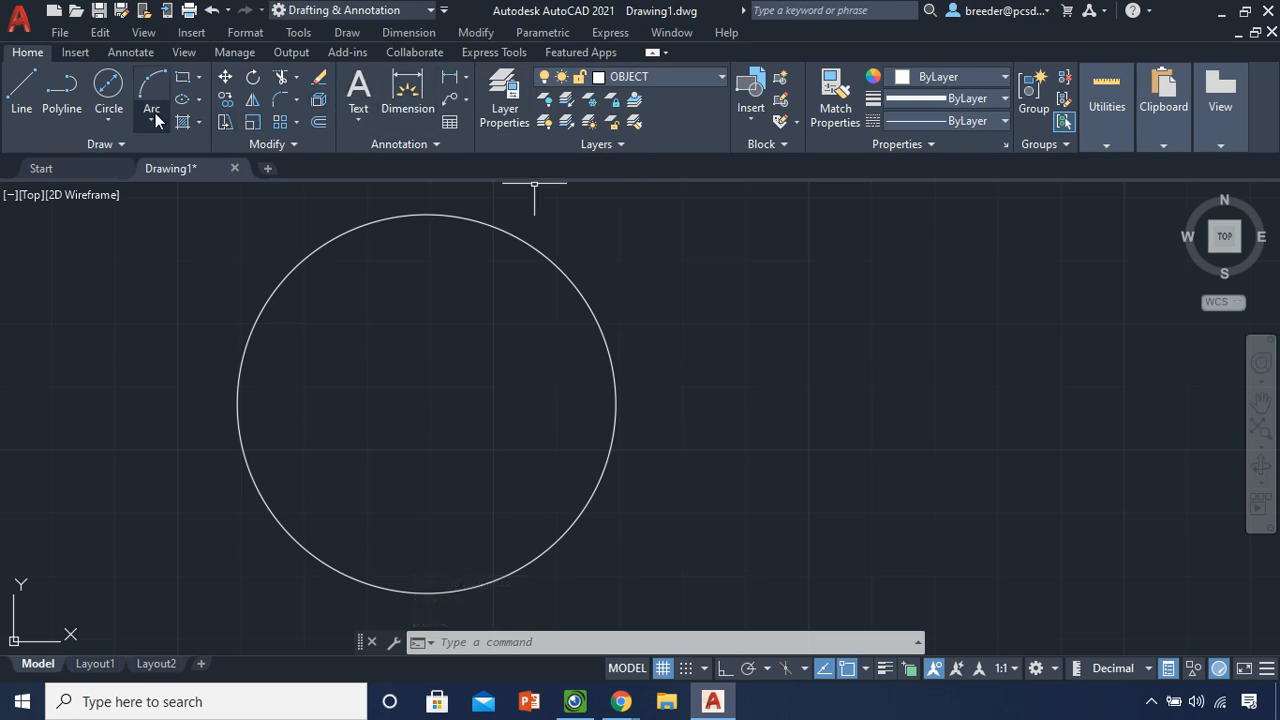
Draw two circles of diameter 2.5 and 1.5 concentric with the 3-diameter circle
{"action": "left_click", "coordinate": [109, 85]}
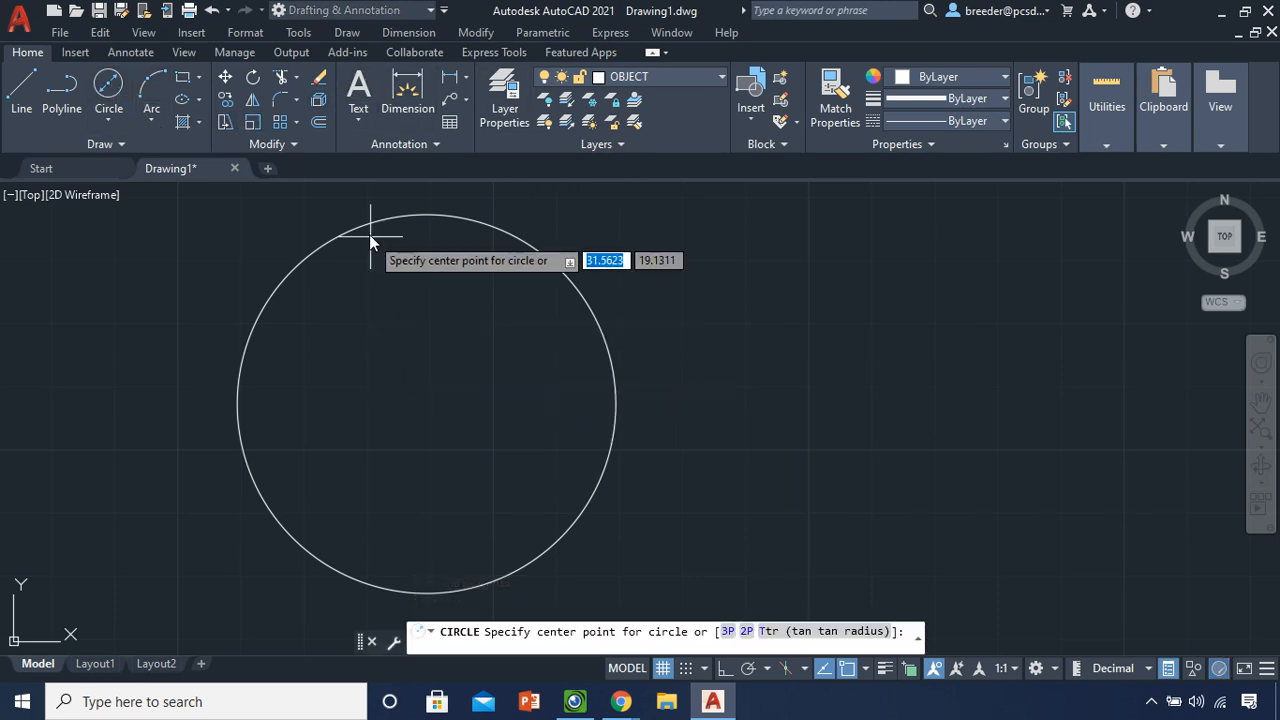
{"action": "left_click", "coordinate": [427, 403]}
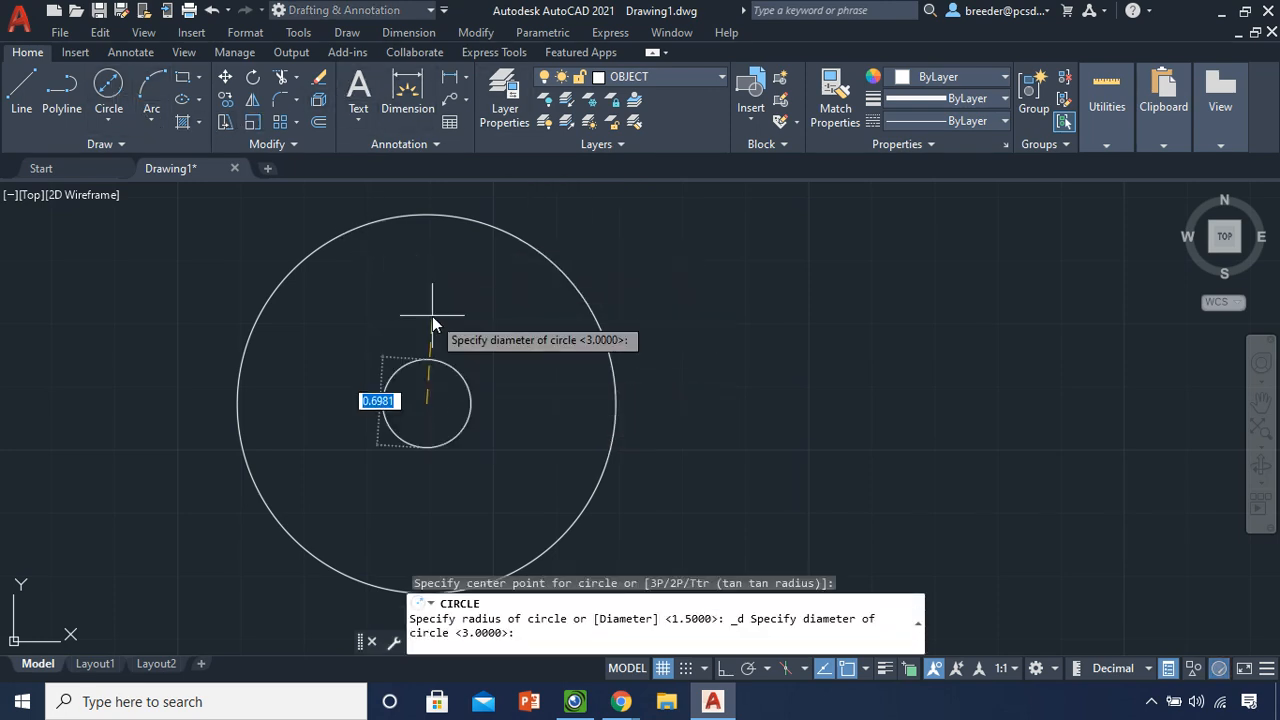
{"action": "type", "text": "2.5"}
{"action": "key", "text": "Return"}
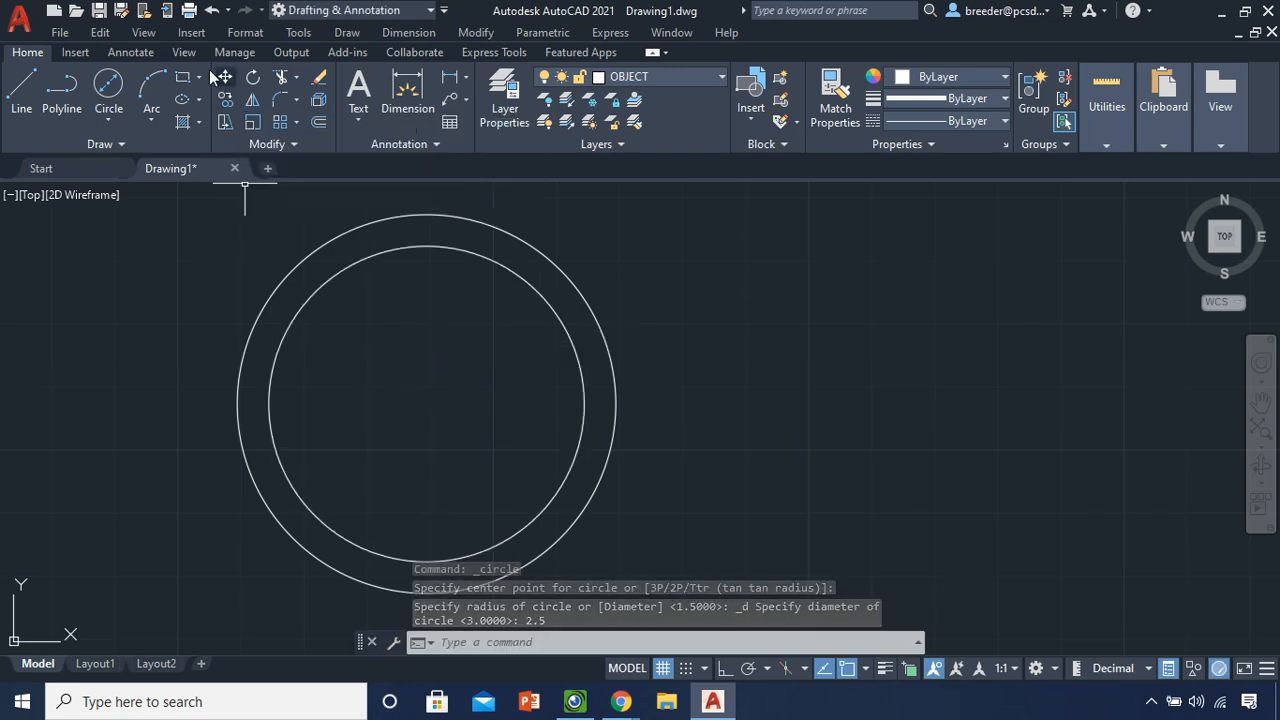
{"action": "left_click", "coordinate": [108, 85]}
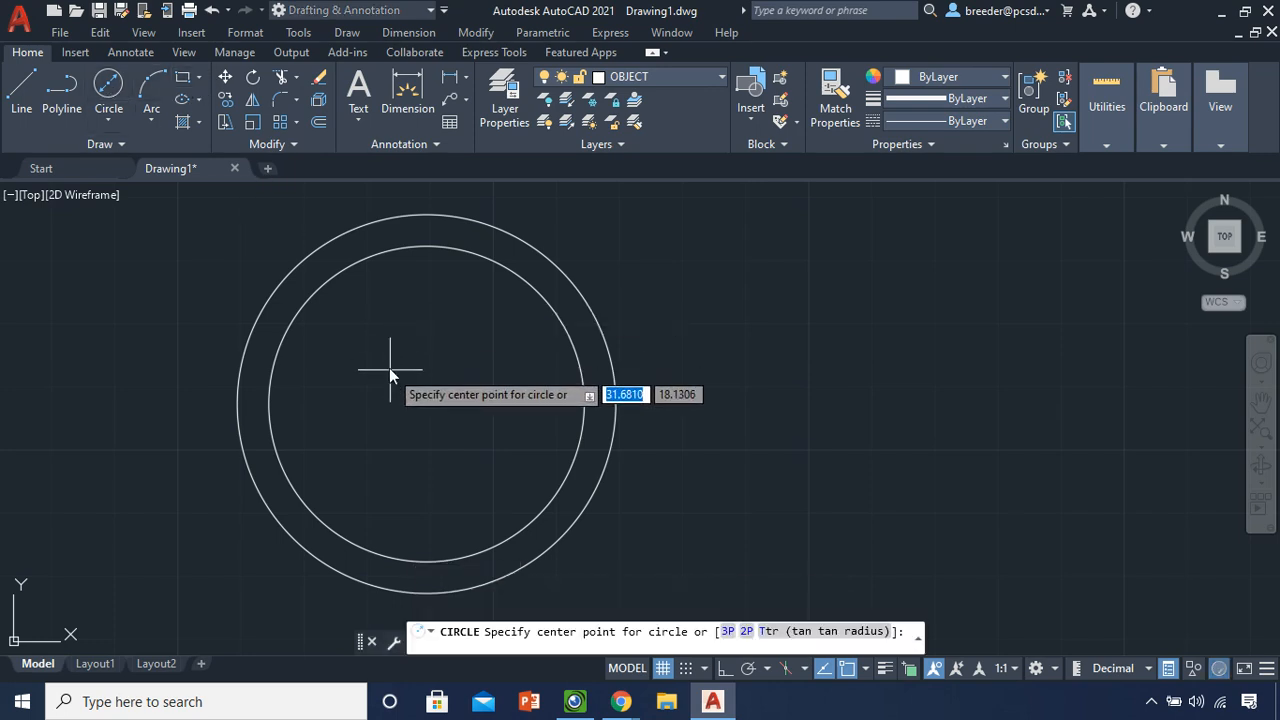
{"action": "left_click", "coordinate": [427, 405]}
{"action": "type", "text": "1.5"}
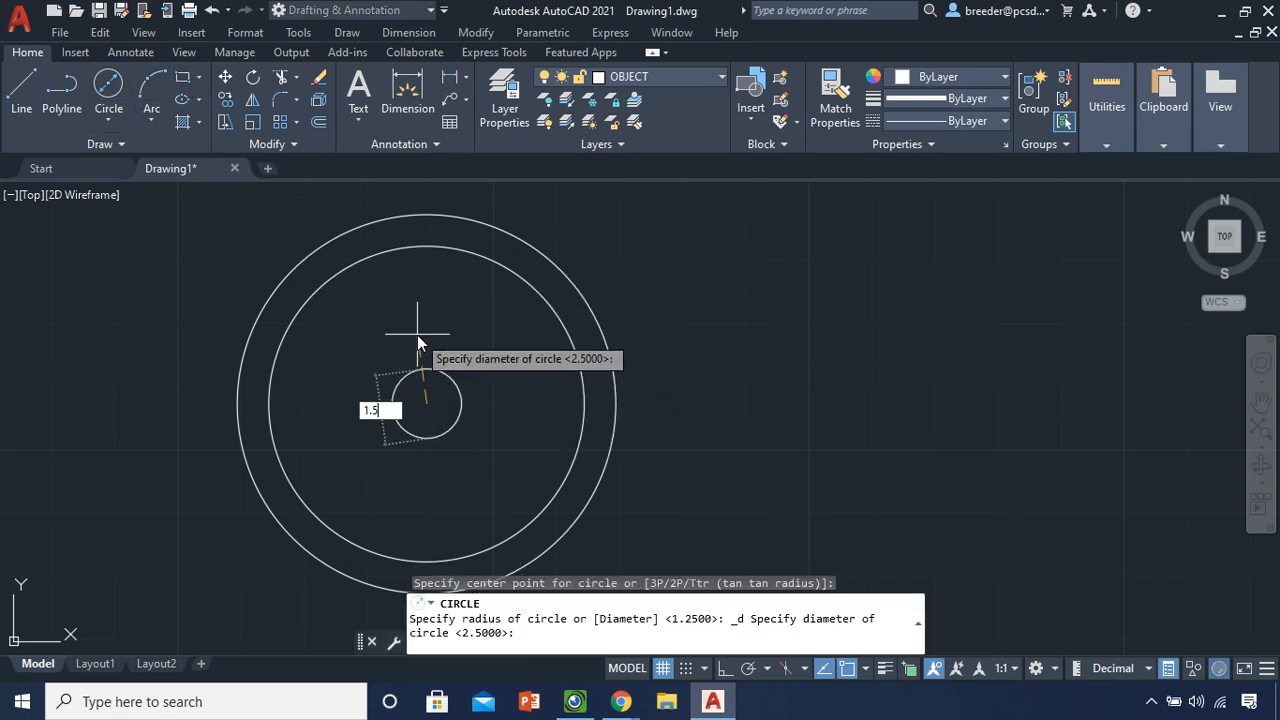
{"action": "key", "text": "Return"}
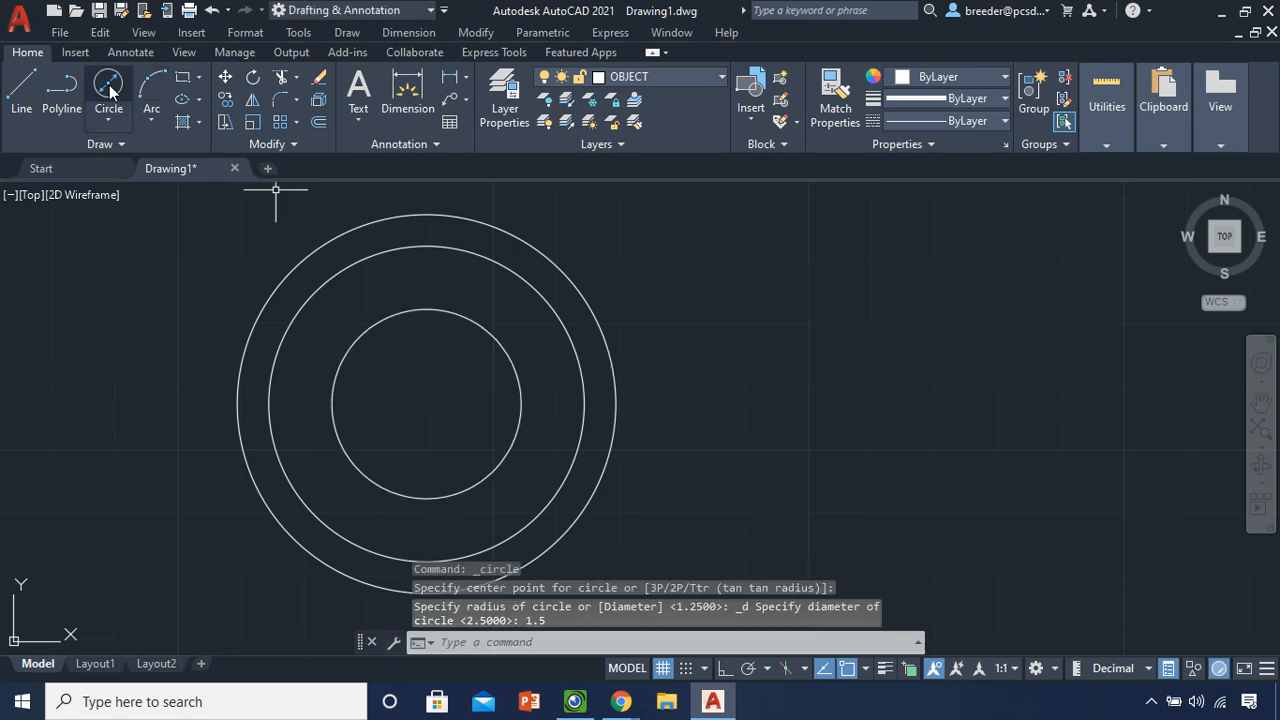
Draw a two-point circle from the 1.5-diameter circle's right quadrant to the 2.5-diameter circle's right quadrant
{"action": "left_click", "coordinate": [110, 86]}
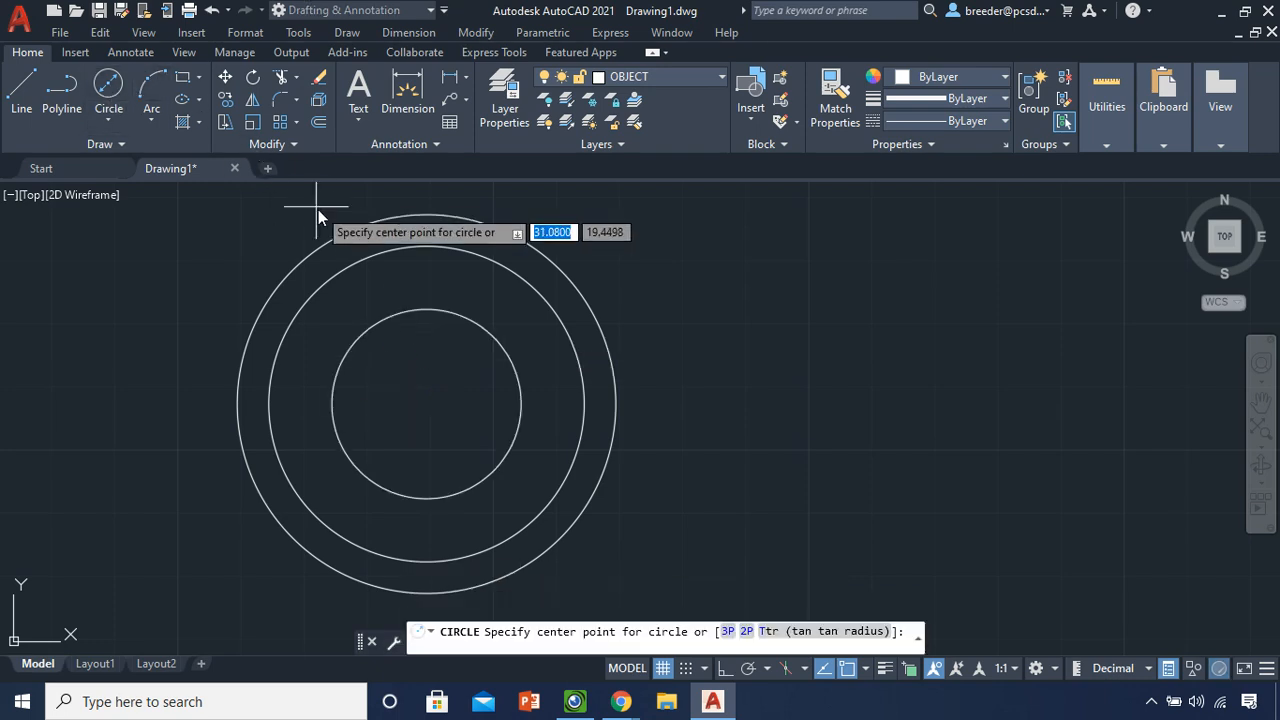
{"action": "left_click", "coordinate": [114, 110]}
{"action": "left_click", "coordinate": [125, 229]}
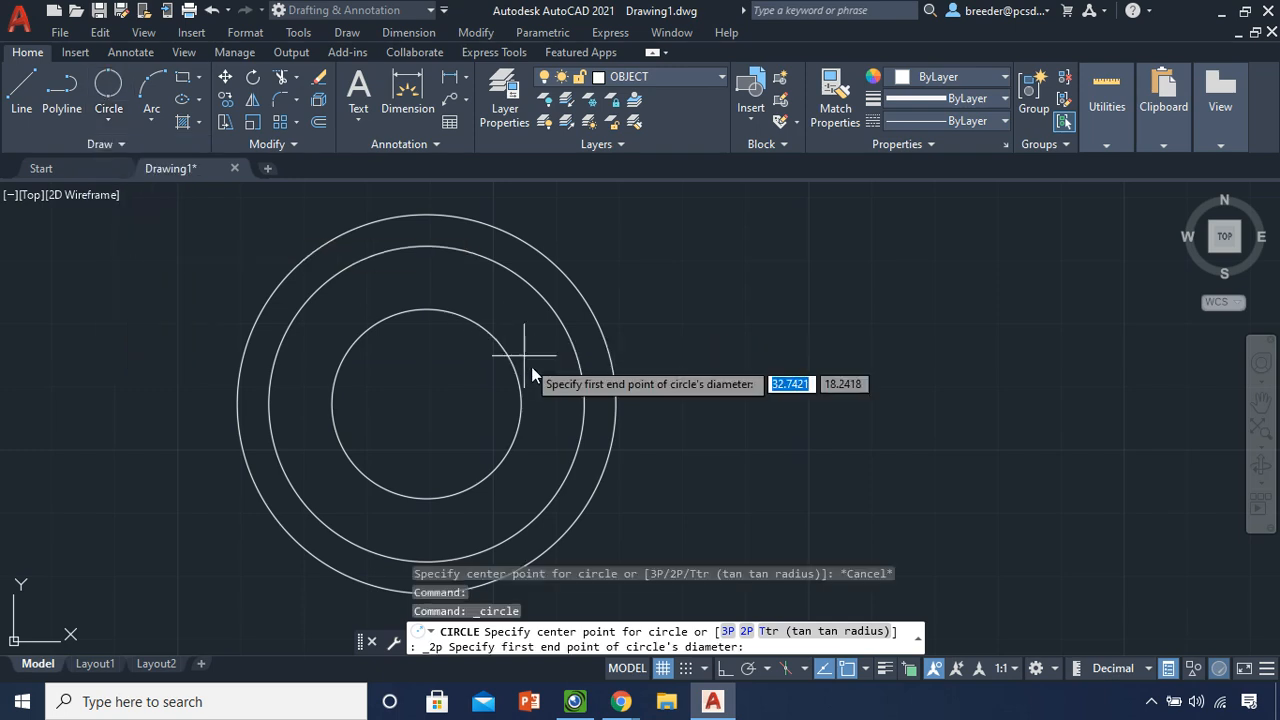
{"action": "left_click", "coordinate": [521, 403]}
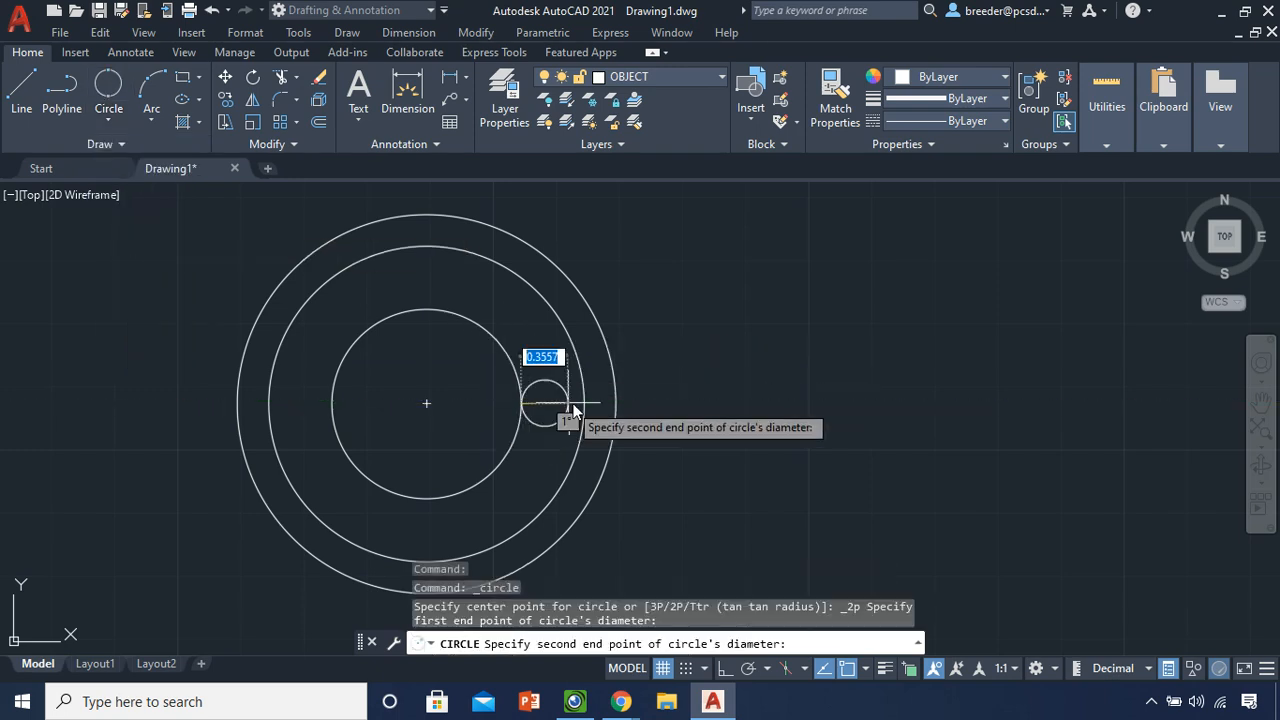
{"action": "left_click", "coordinate": [585, 403]}
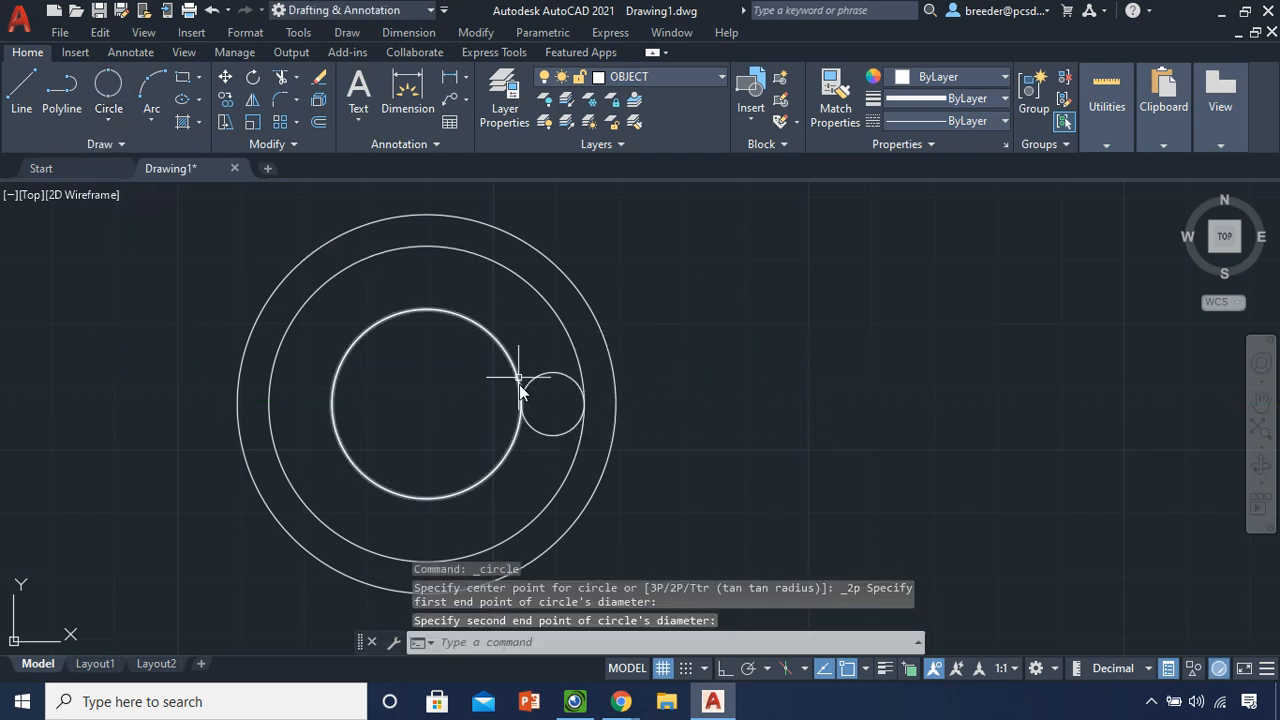
{"action": "key", "text": "Escape"}
{"action": "scroll", "coordinate": [548, 392], "scroll_direction": "up", "scroll_amount": 3}
{"action": "scroll", "coordinate": [548, 390], "scroll_direction": "down", "scroll_amount": 3}
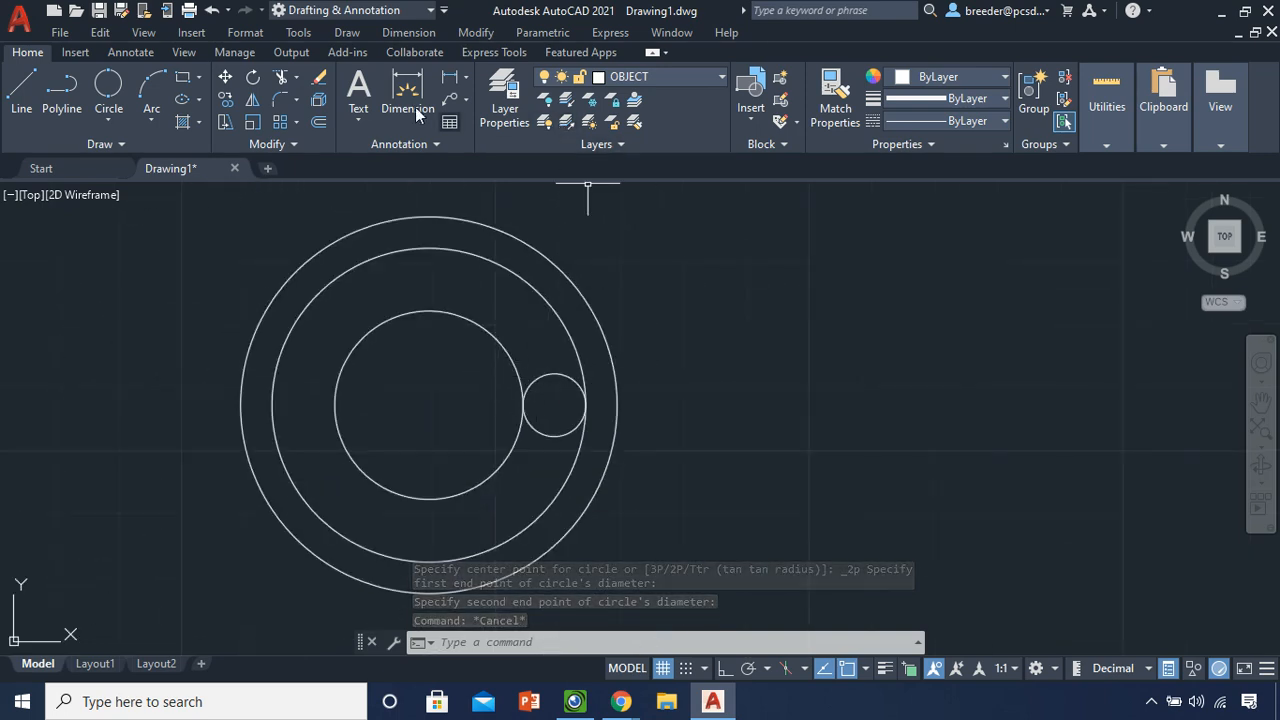
Make CENTER the current layer and add a center mark to the small two-point circle
{"action": "left_click", "coordinate": [696, 77]}
{"action": "left_click", "coordinate": [684, 121]}
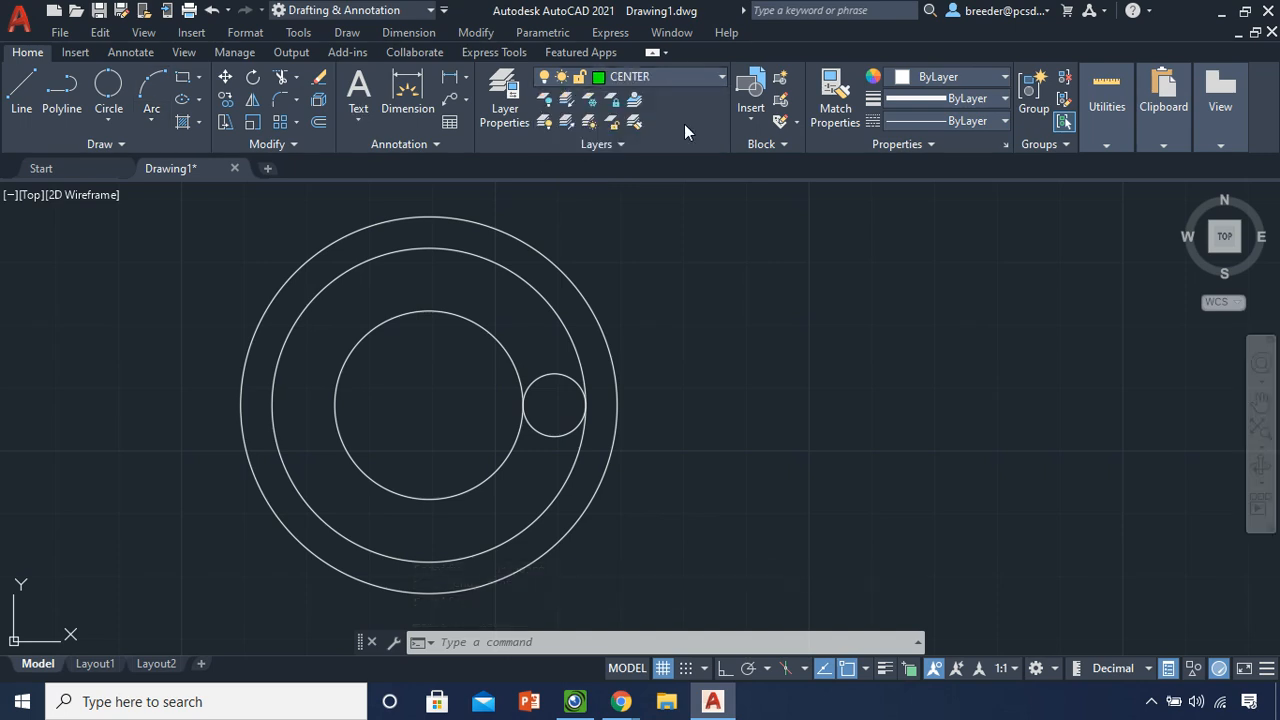
{"action": "left_click", "coordinate": [125, 53]}
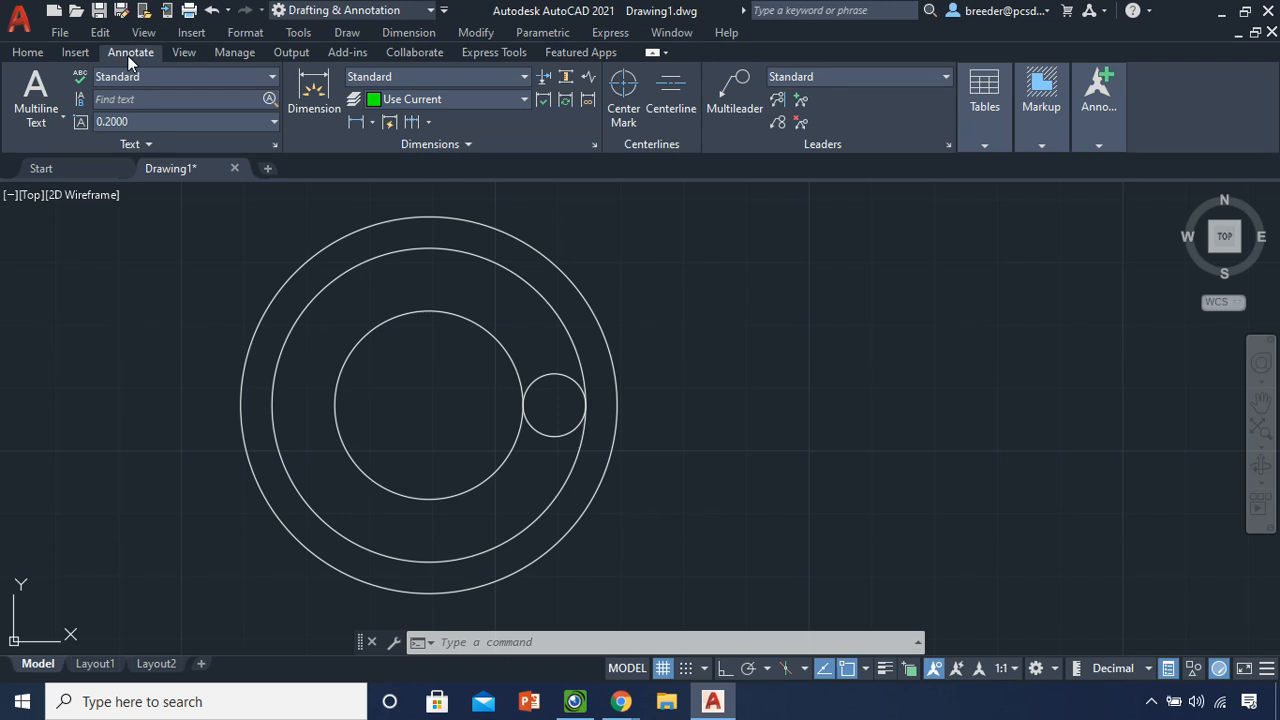
{"action": "left_click", "coordinate": [624, 88]}
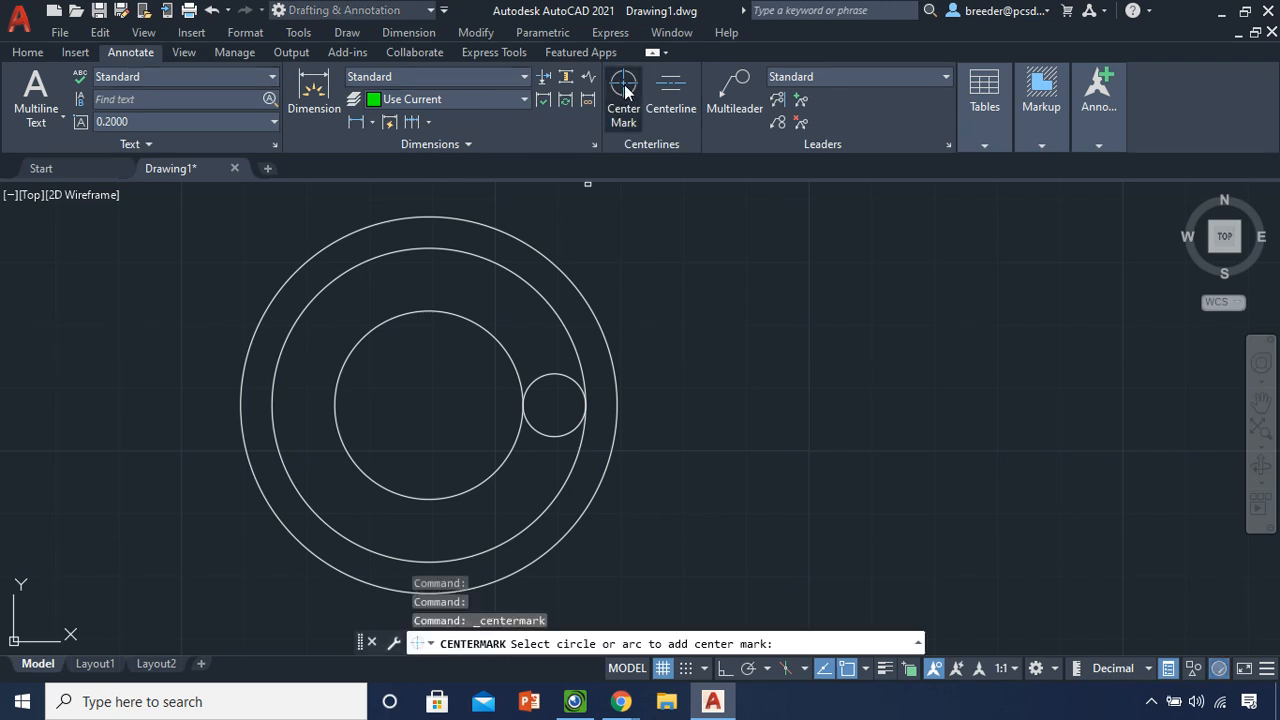
{"action": "left_click", "coordinate": [573, 381]}
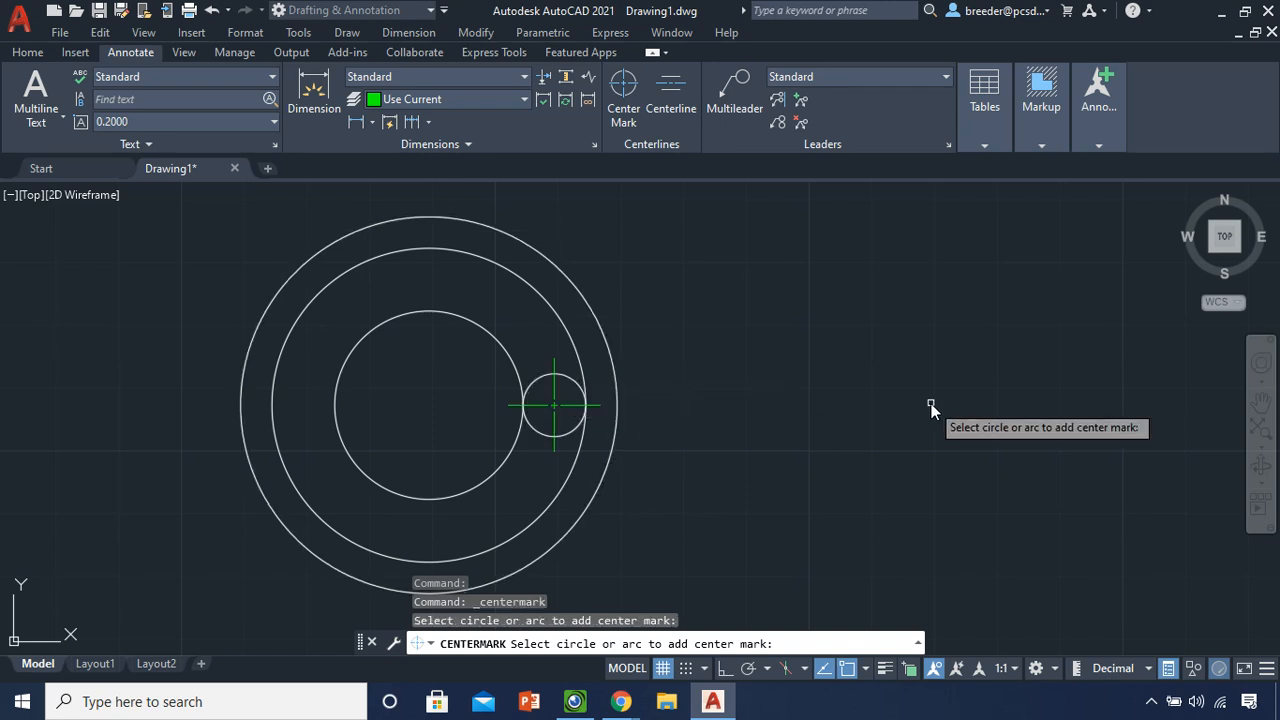
{"action": "key", "text": "Escape"}
Set Show extension to No for the small circle's center mark and clear the selection
{"action": "scroll", "coordinate": [570, 420], "scroll_direction": "up", "scroll_amount": 5}
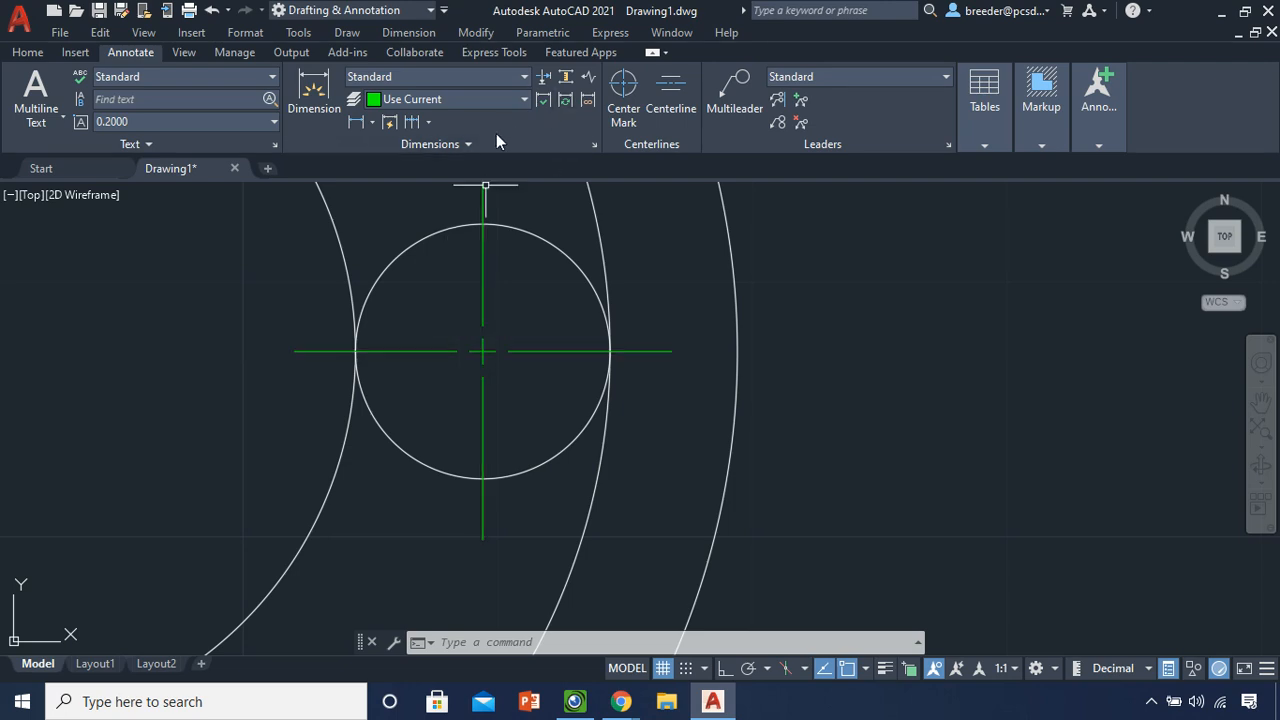
{"action": "left_click", "coordinate": [553, 352]}
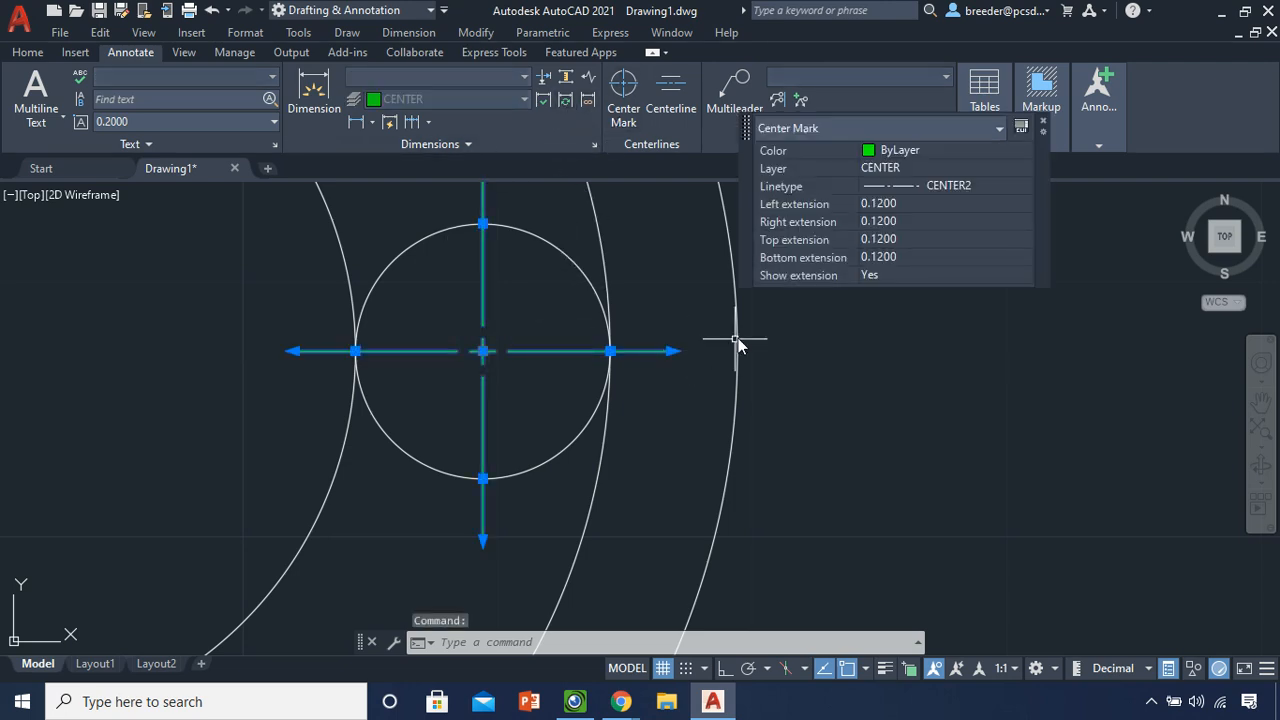
{"action": "left_click", "coordinate": [884, 276]}
{"action": "left_click", "coordinate": [884, 276]}
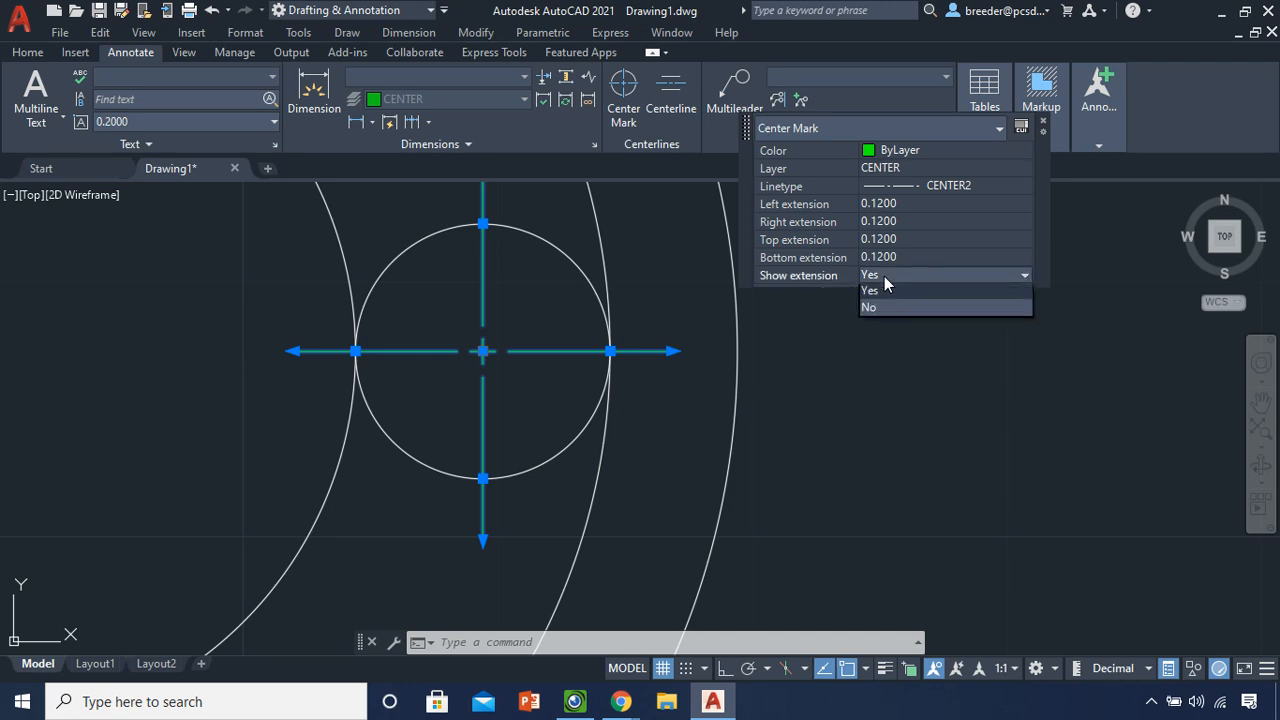
{"action": "left_click", "coordinate": [869, 309]}
{"action": "key", "text": "Escape"}
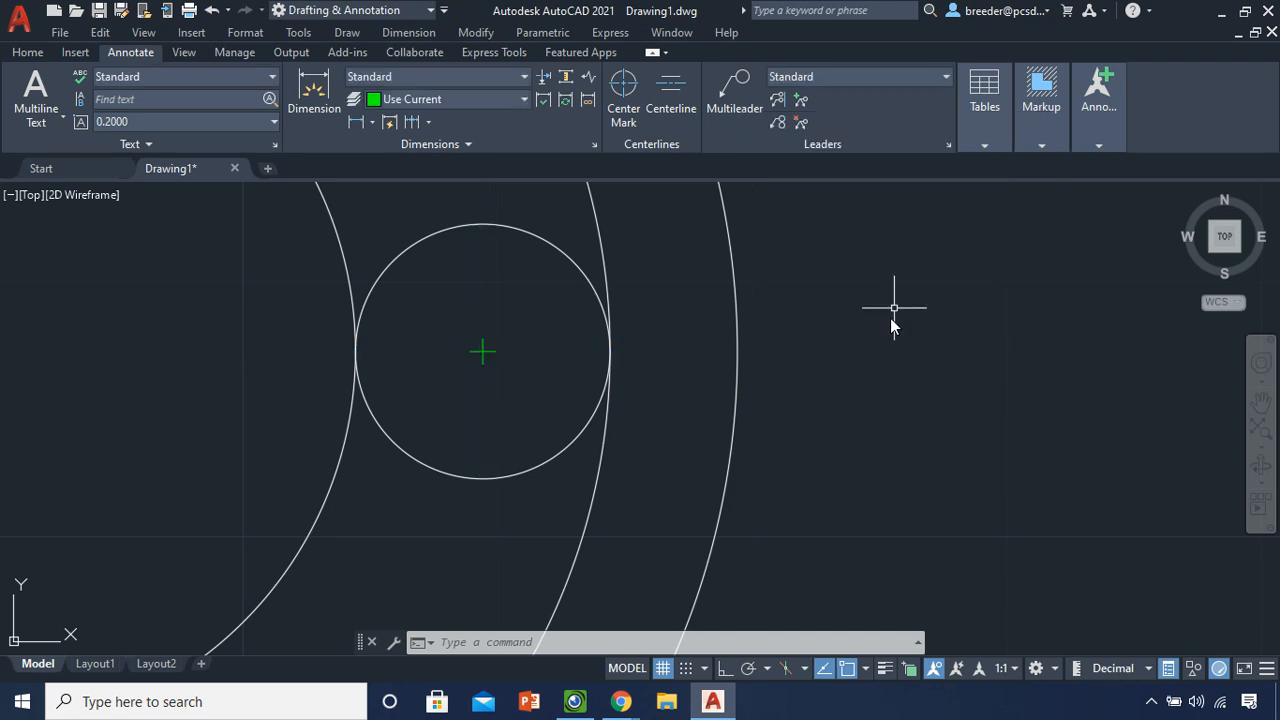
Add a center mark with extension lines to the outermost 3-diameter circle
{"action": "scroll", "coordinate": [533, 455], "scroll_direction": "down", "scroll_amount": 4}
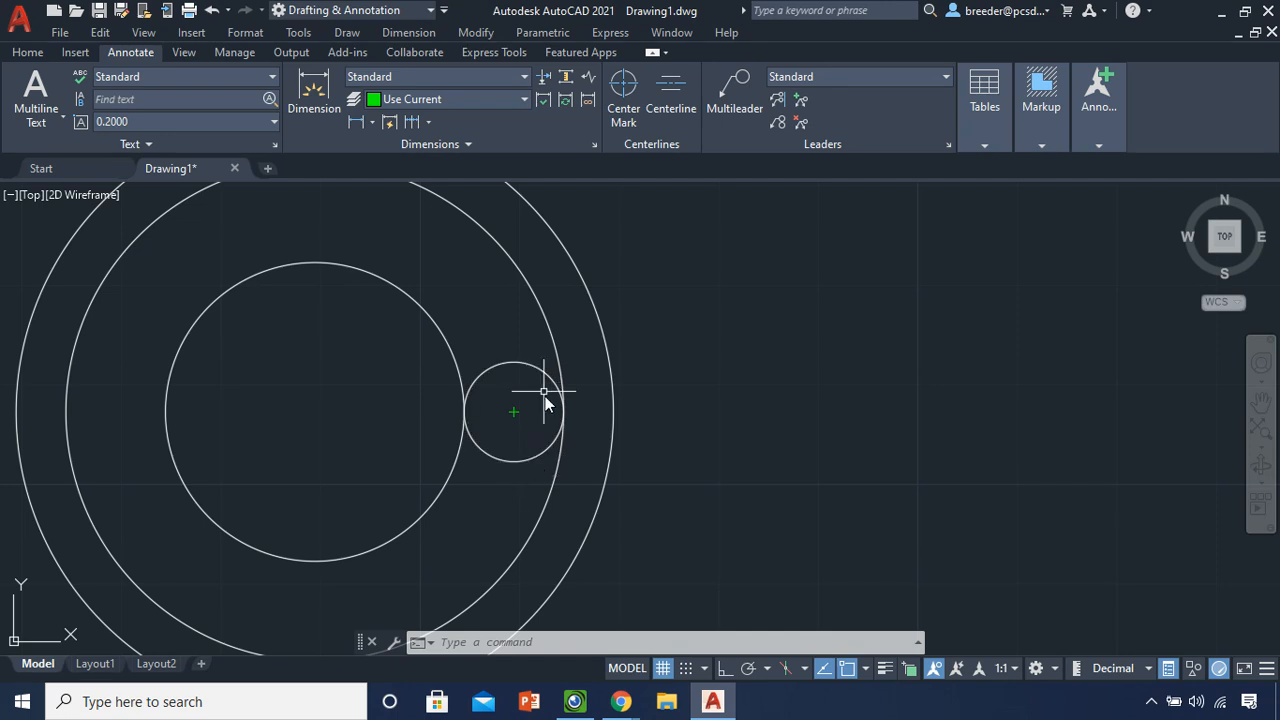
{"action": "mouse_move", "coordinate": [540, 428]}
{"action": "middle_mouse_down"}
{"action": "mouse_move", "coordinate": [689, 429]}
{"action": "mouse_move", "coordinate": [694, 463]}
{"action": "middle_mouse_up"}
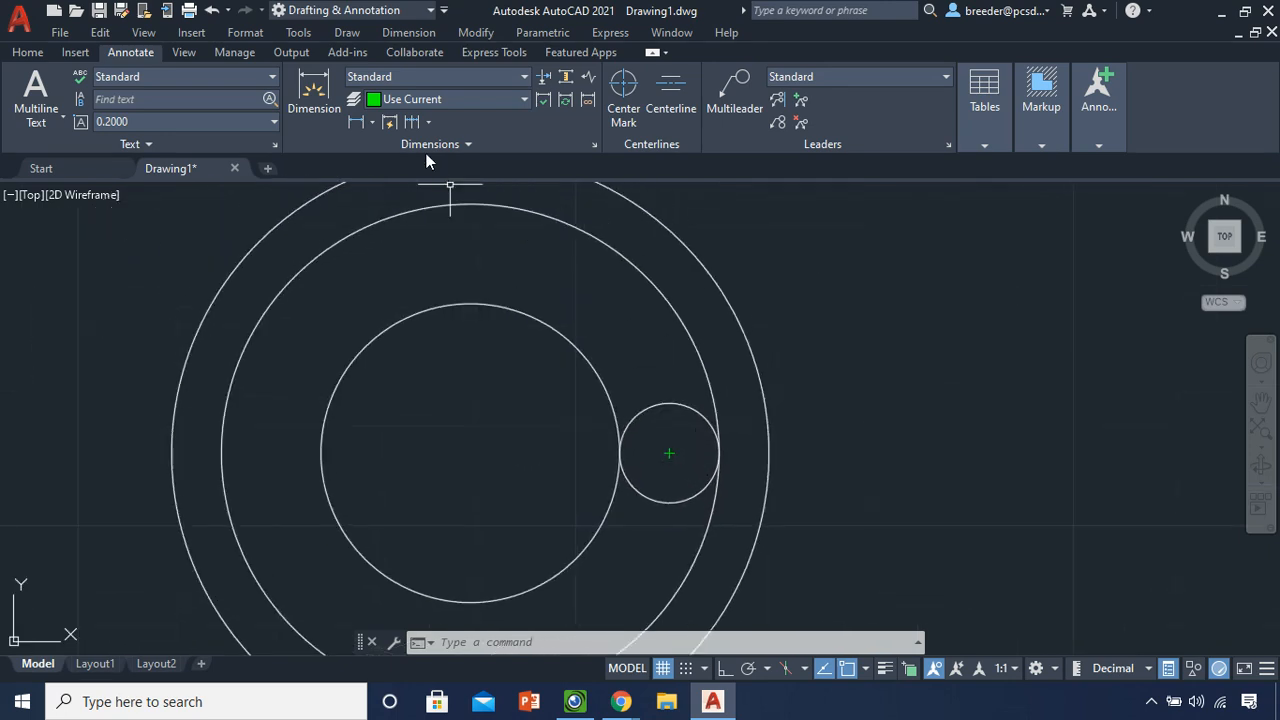
{"action": "left_click", "coordinate": [612, 93]}
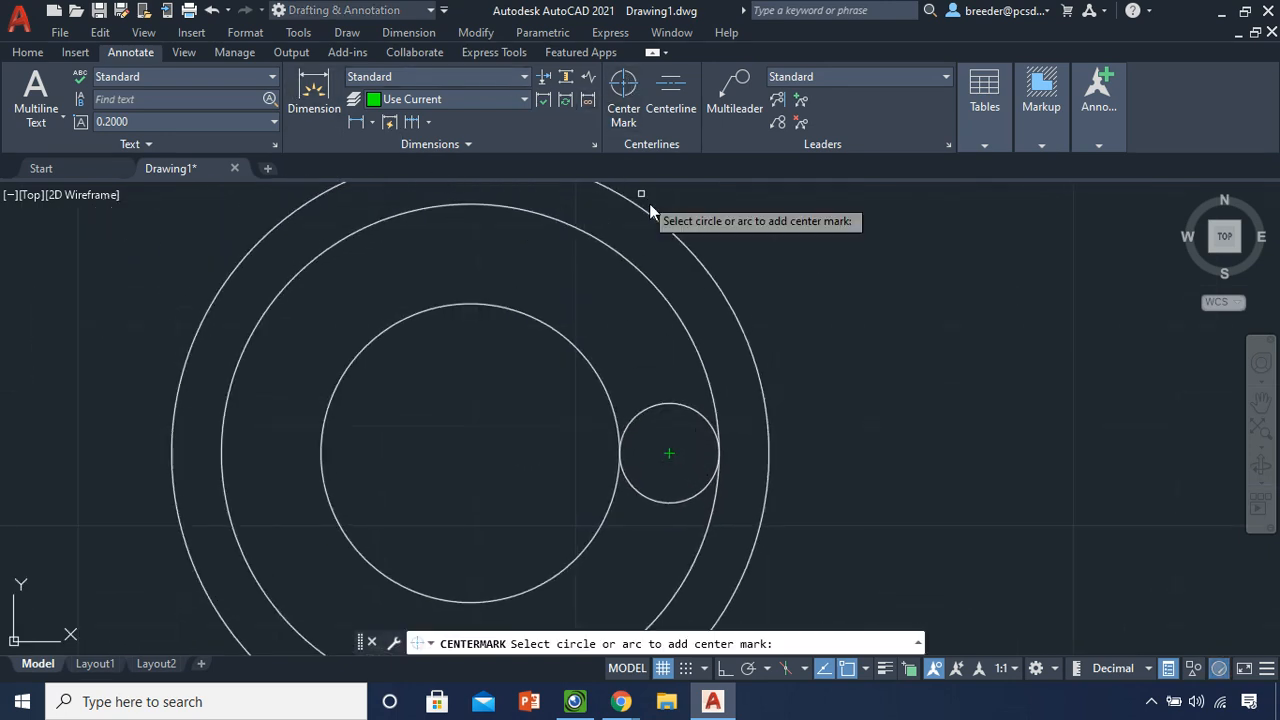
{"action": "left_click", "coordinate": [667, 229]}
{"action": "key", "text": "Escape"}
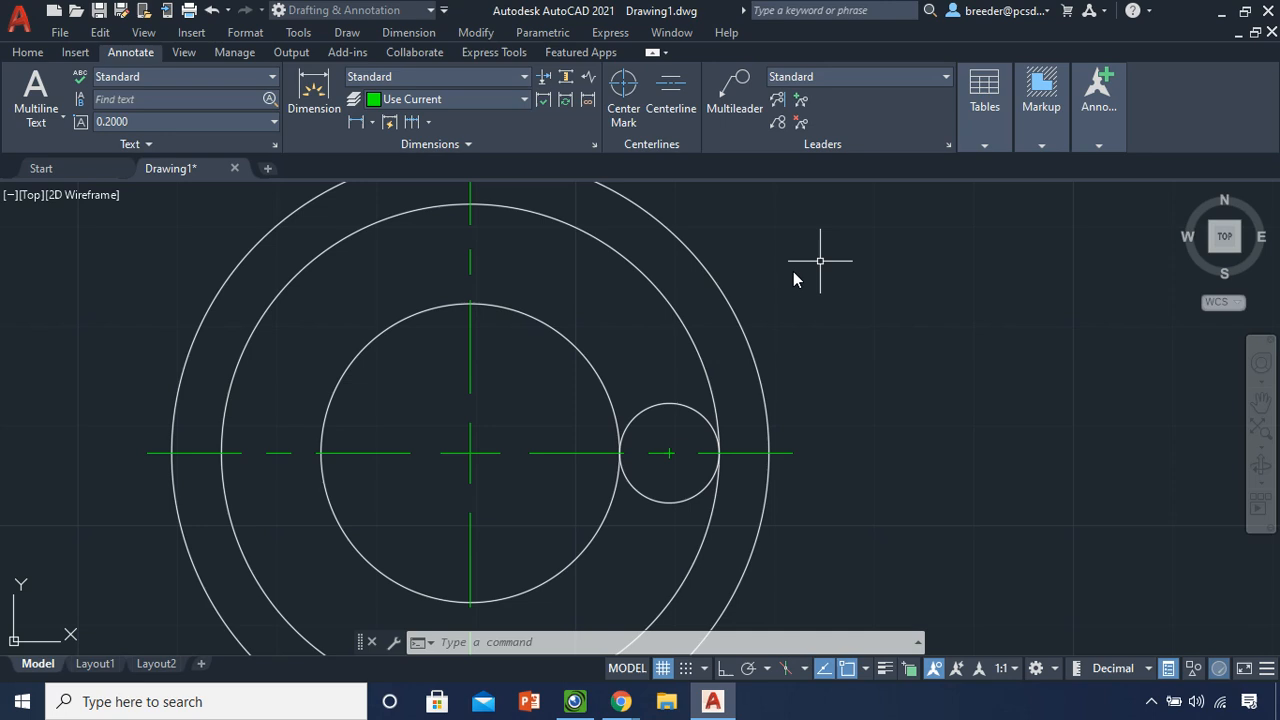
Create a polar array of the small circle and its center mark around the concentric circles' center
{"action": "scroll", "coordinate": [609, 357], "scroll_direction": "down", "scroll_amount": 2}
{"action": "middle_click_drag", "start_coordinate": [603, 354], "coordinate": [491, 309]}
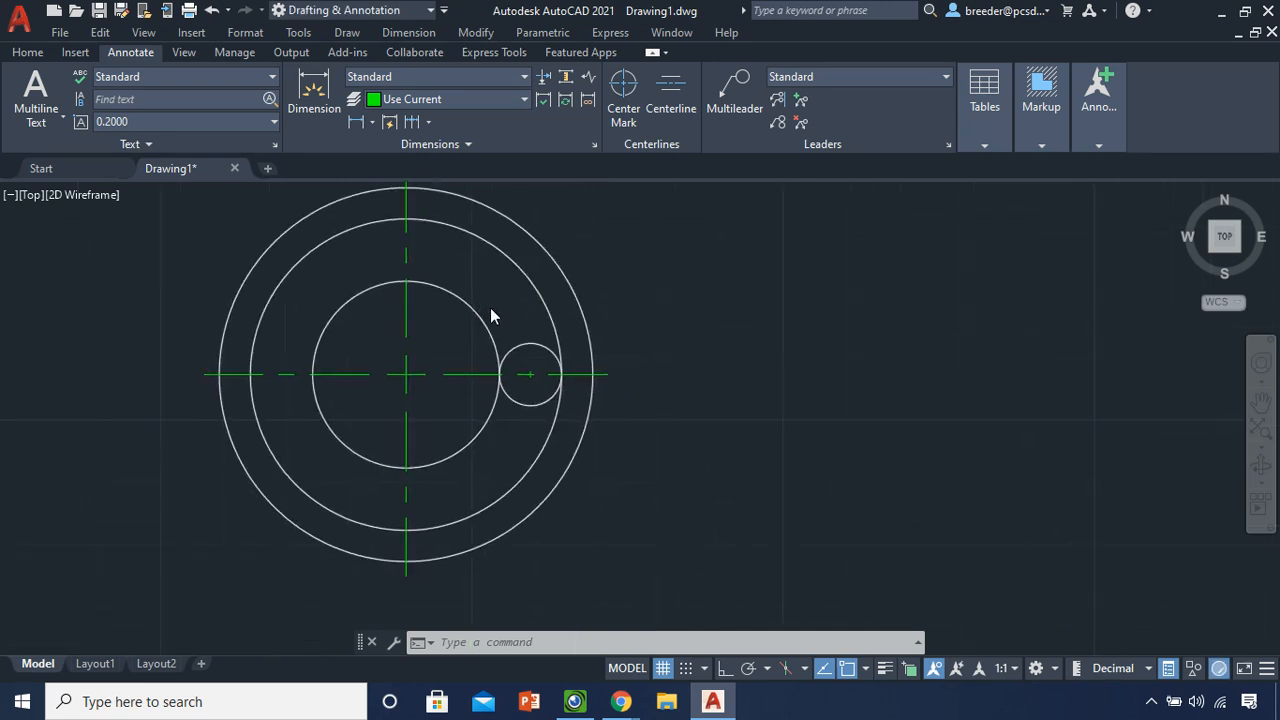
{"action": "scroll", "coordinate": [528, 397], "scroll_direction": "up", "scroll_amount": 4}
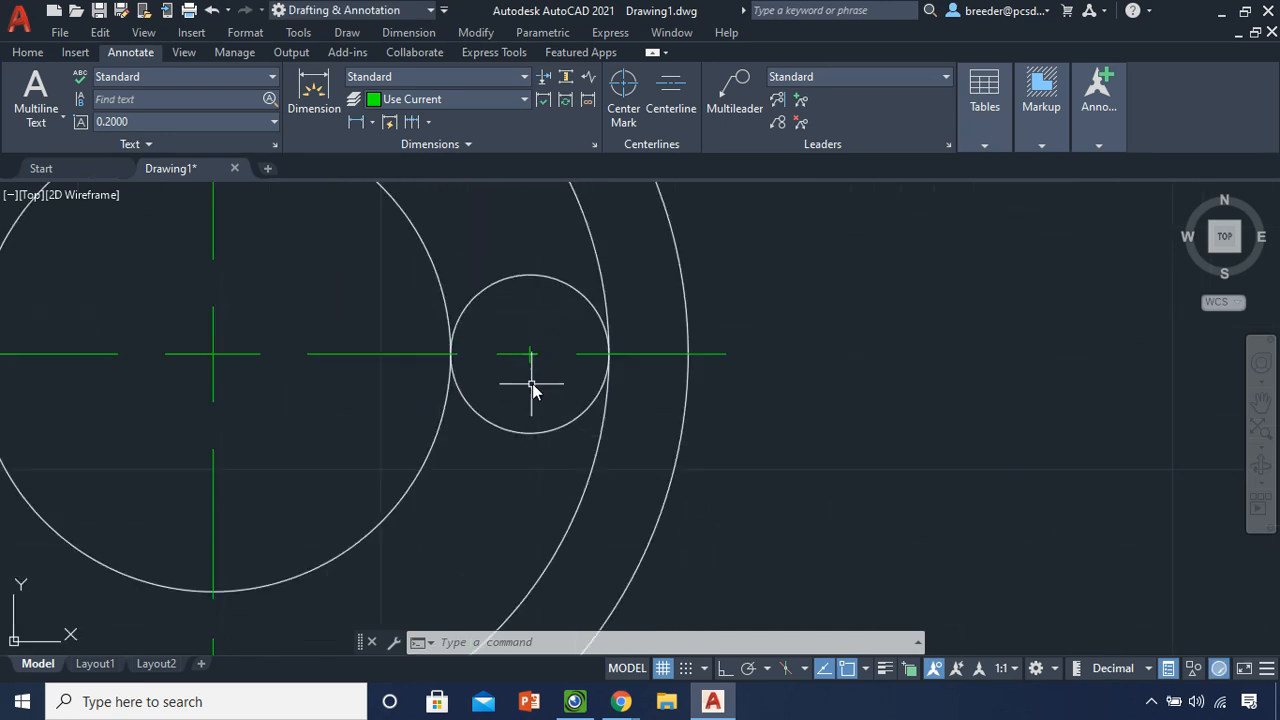
{"action": "left_click", "coordinate": [34, 53]}
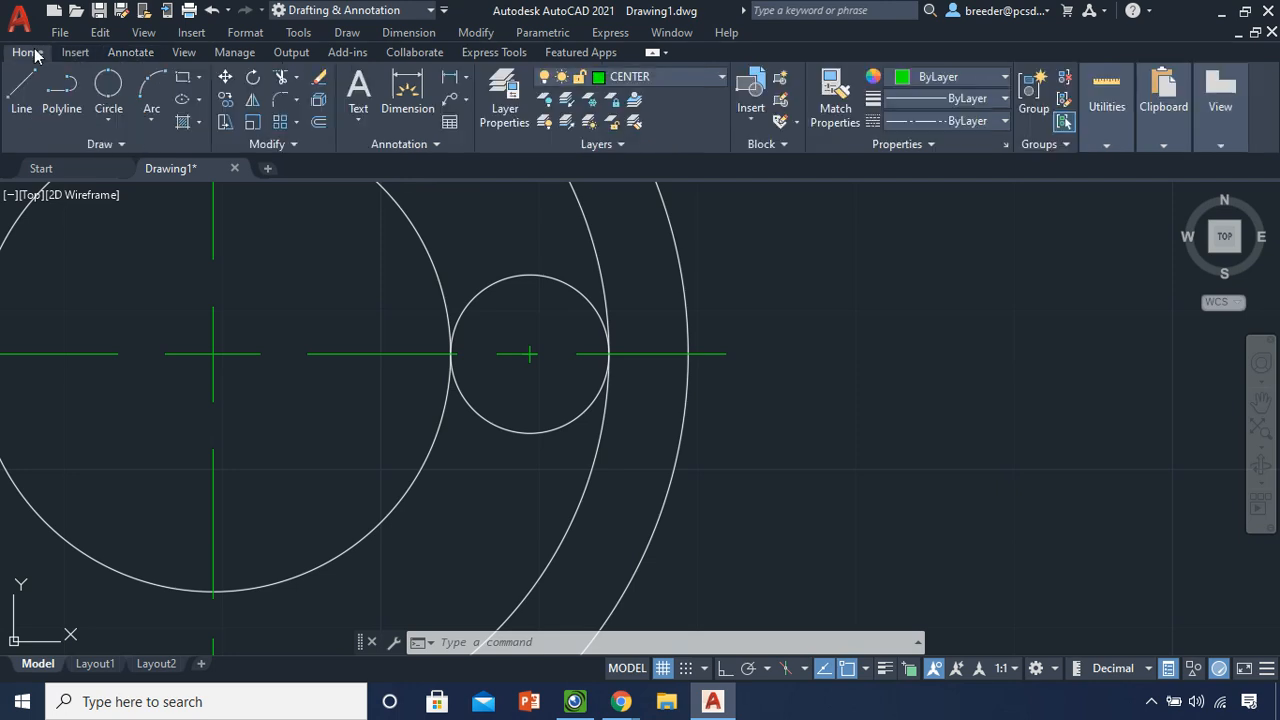
{"action": "left_click", "coordinate": [298, 122]}
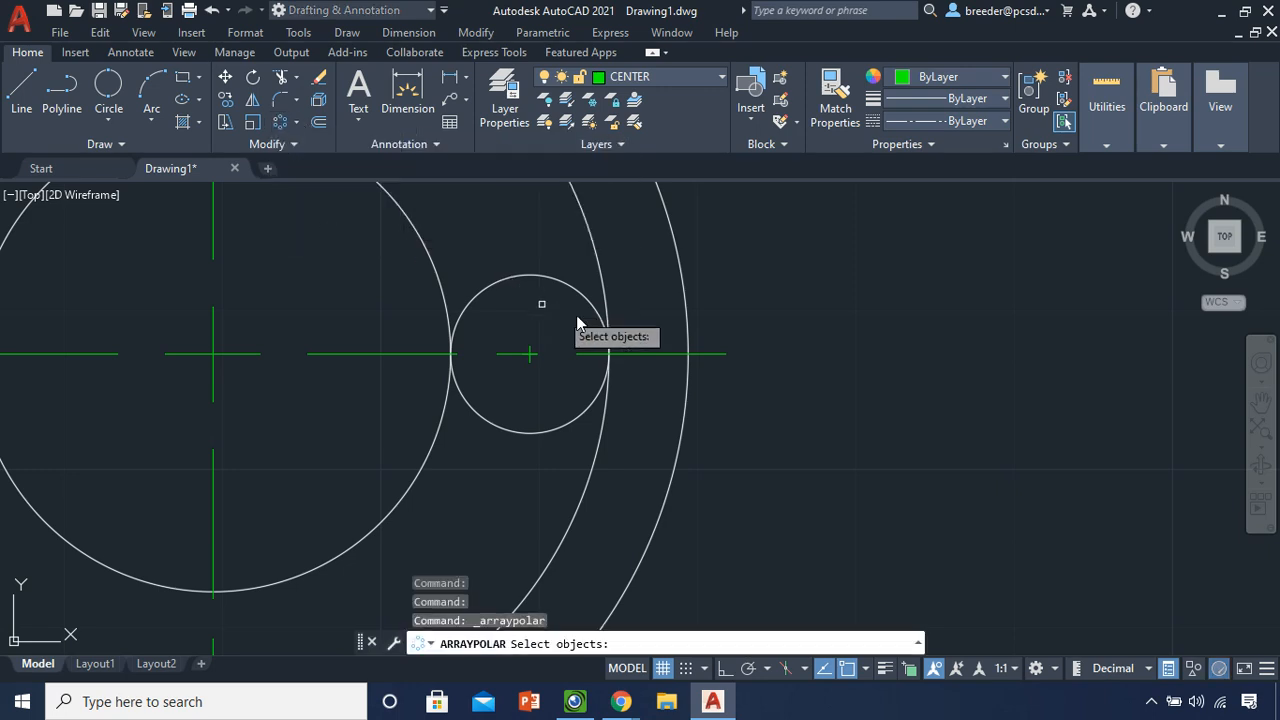
{"action": "left_click", "coordinate": [553, 278]}
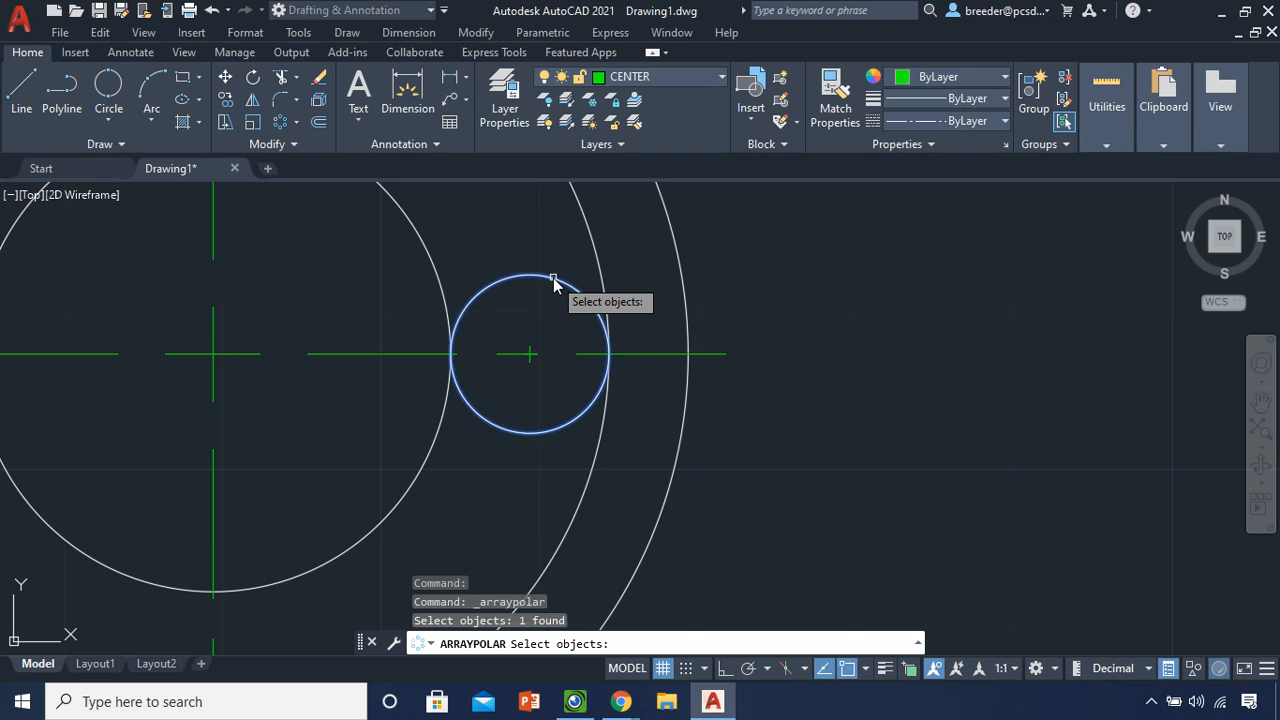
{"action": "left_click", "coordinate": [531, 349]}
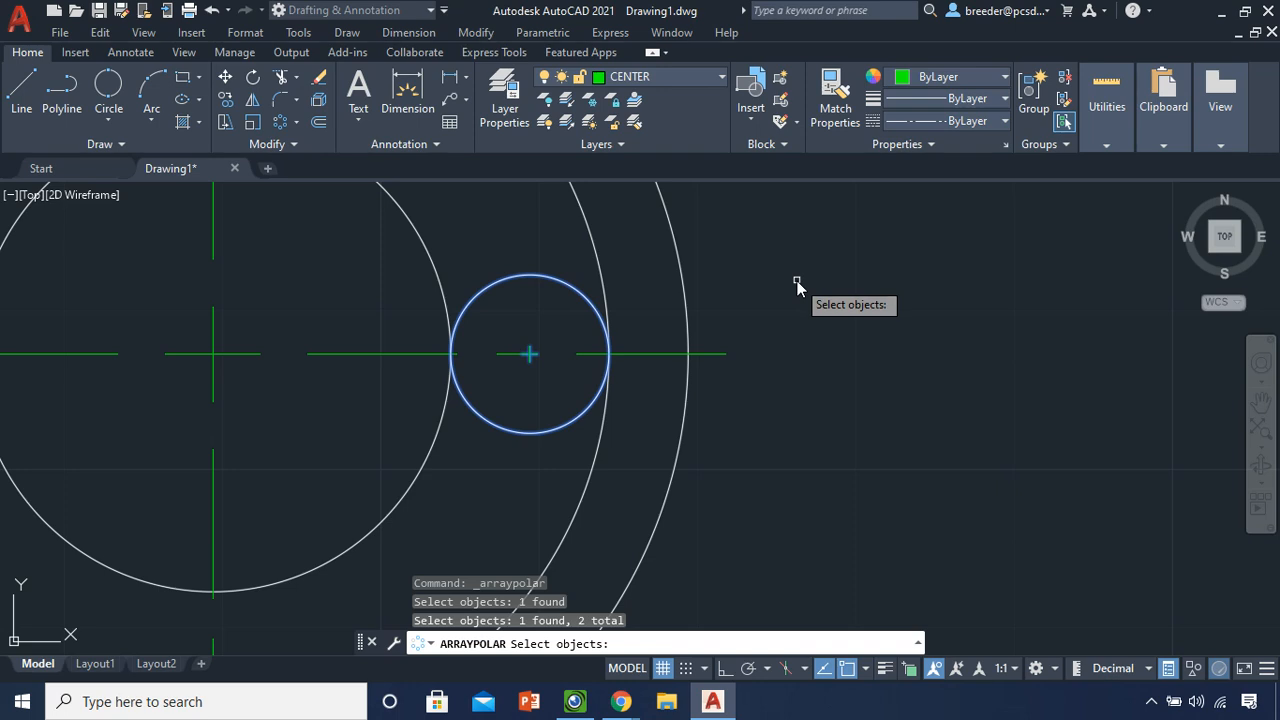
{"action": "key", "text": "Return"}
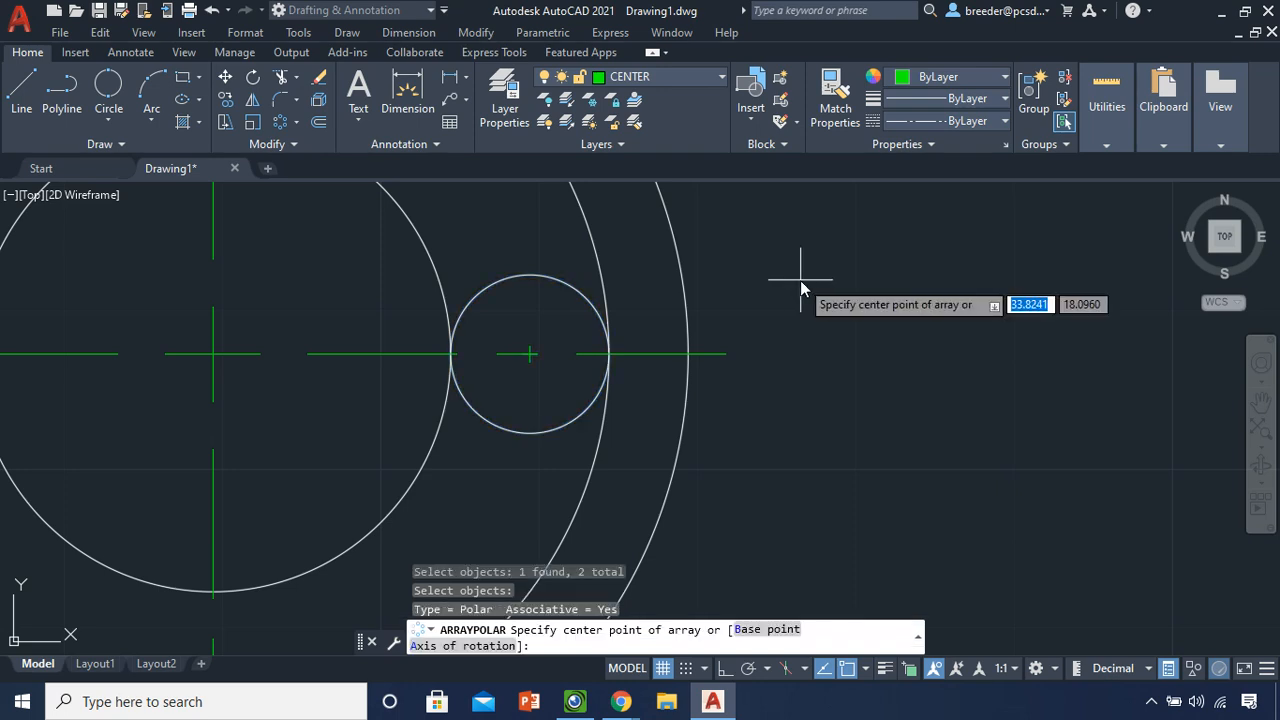
{"action": "left_click", "coordinate": [213, 354]}
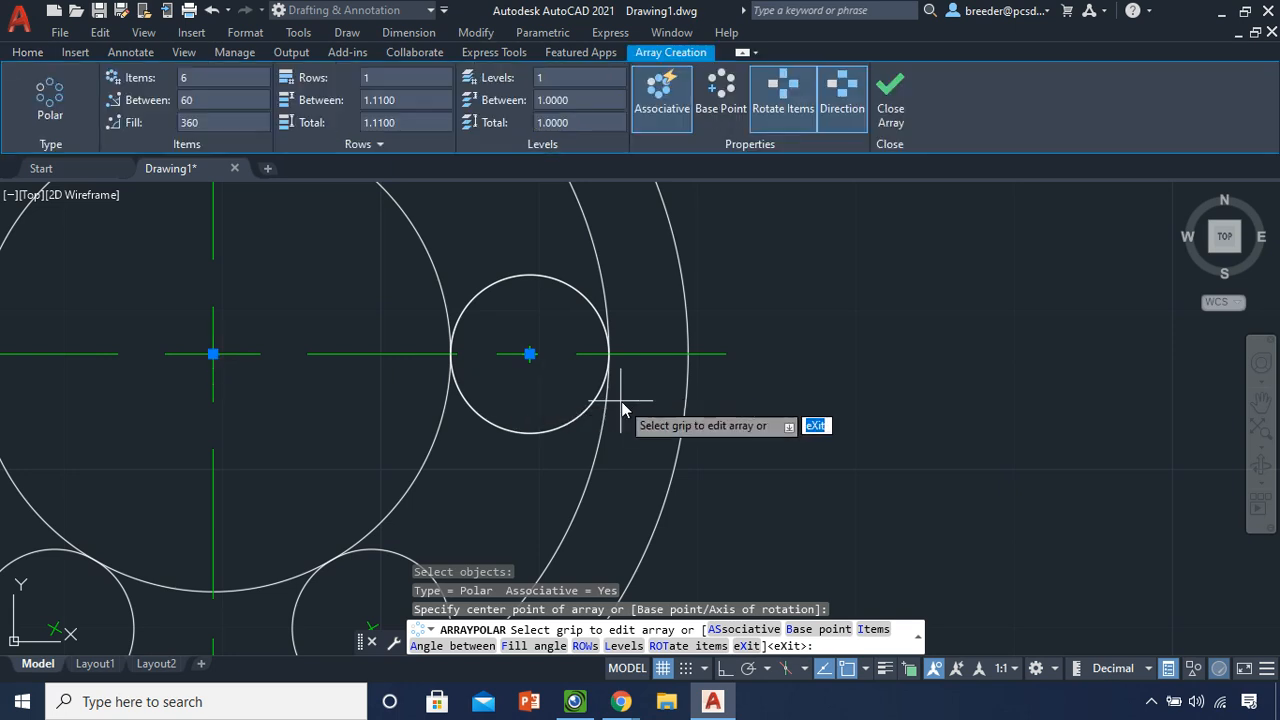
Try 7 items in the polar array of small circles, and set the item count to 5
{"action": "scroll", "coordinate": [640, 418], "scroll_direction": "down", "scroll_amount": 4}
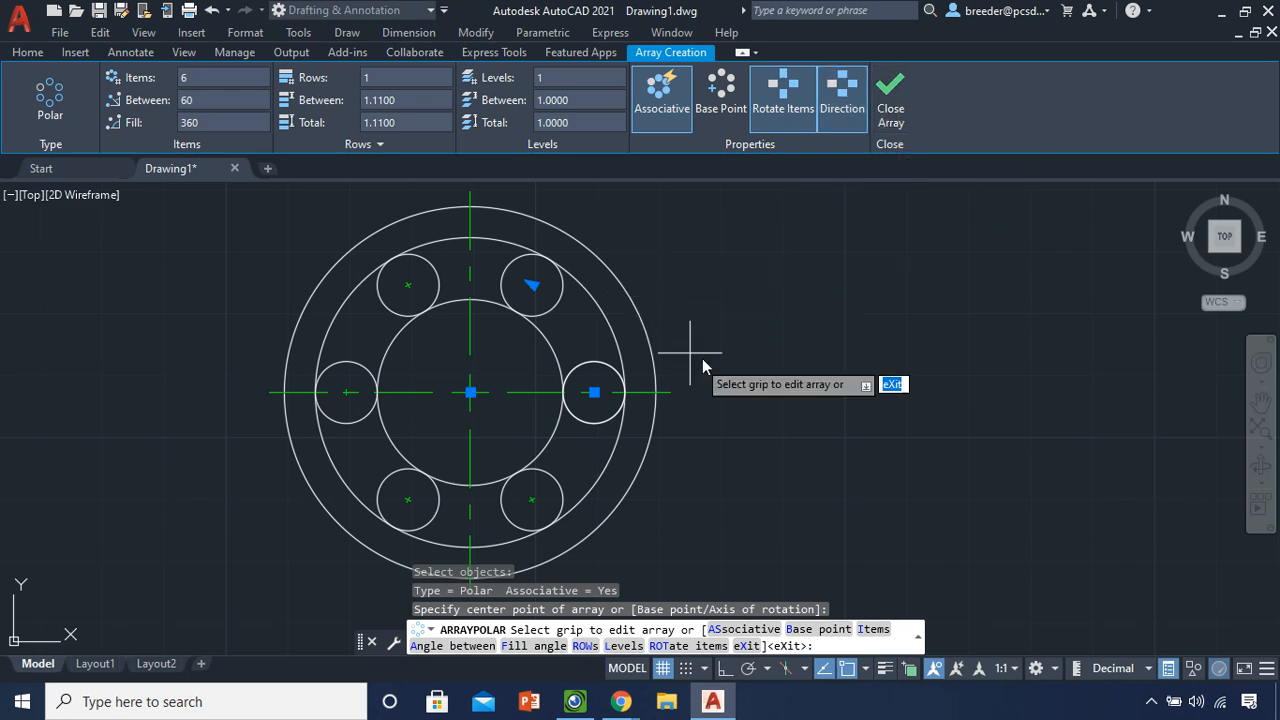
{"action": "left_click", "coordinate": [230, 77]}
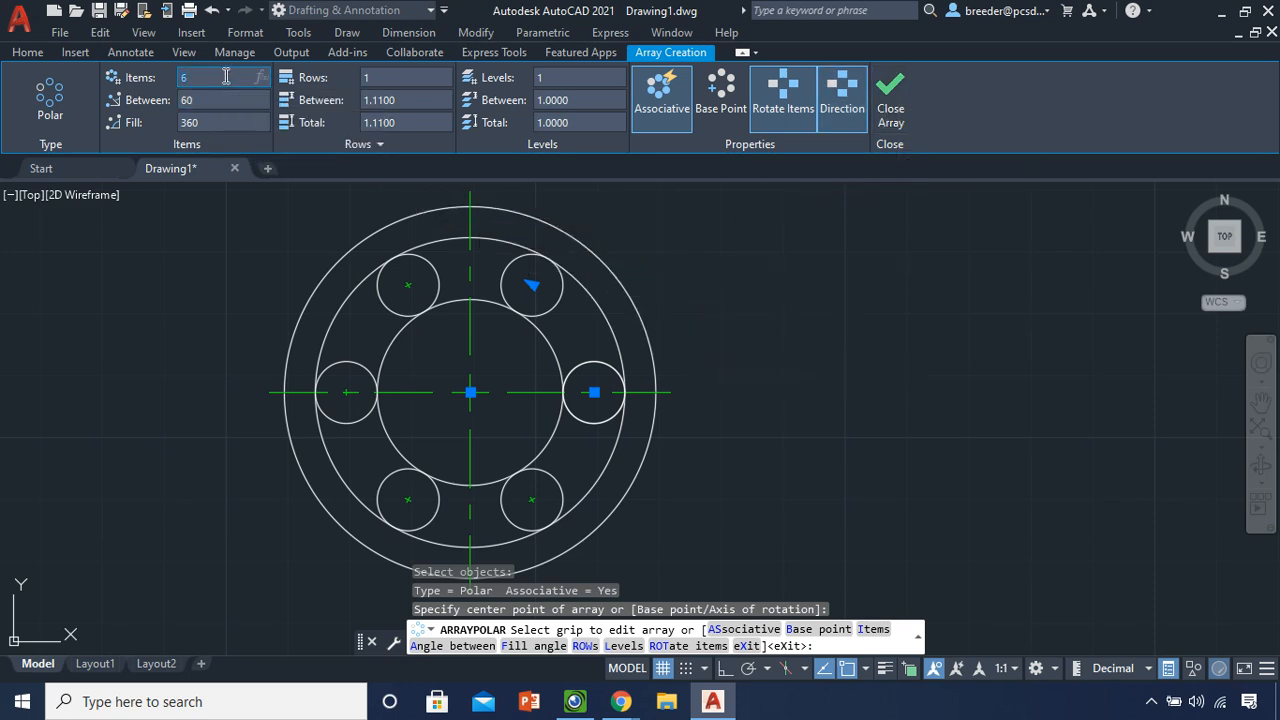
{"action": "type", "text": "7"}
{"action": "key", "text": "Return"}
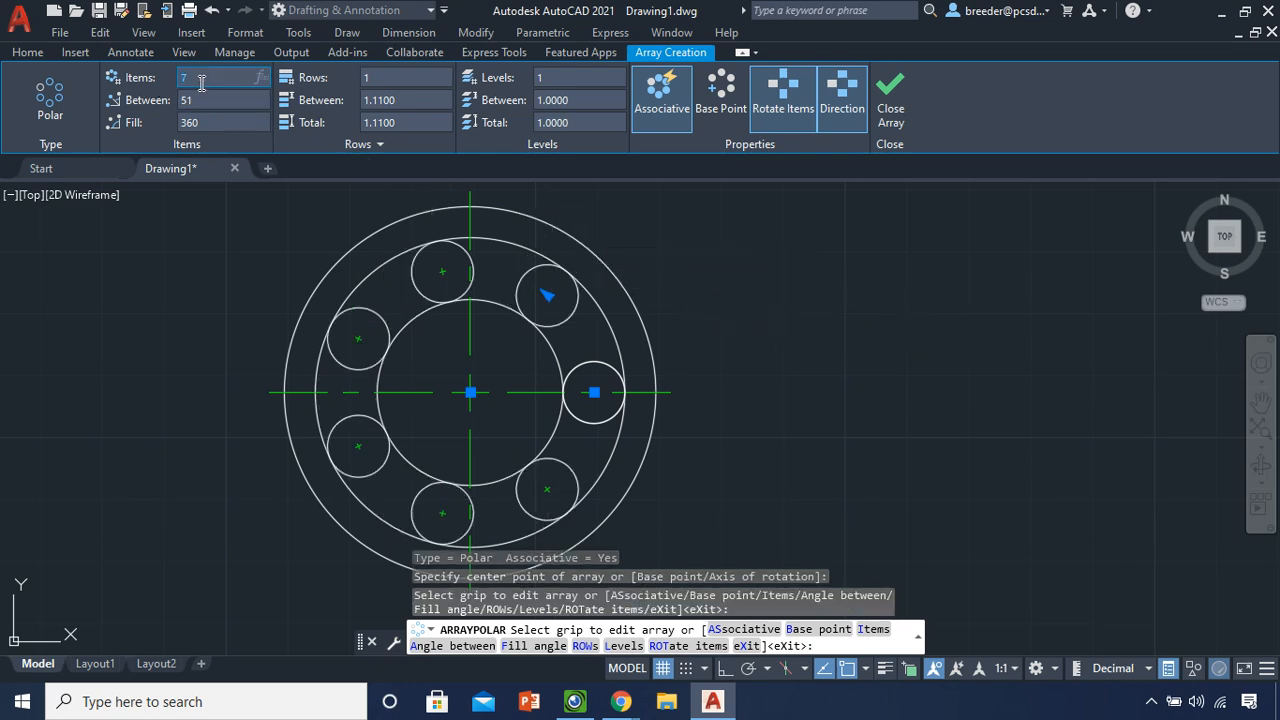
{"action": "type", "text": "5"}
{"action": "key", "text": "Return"}
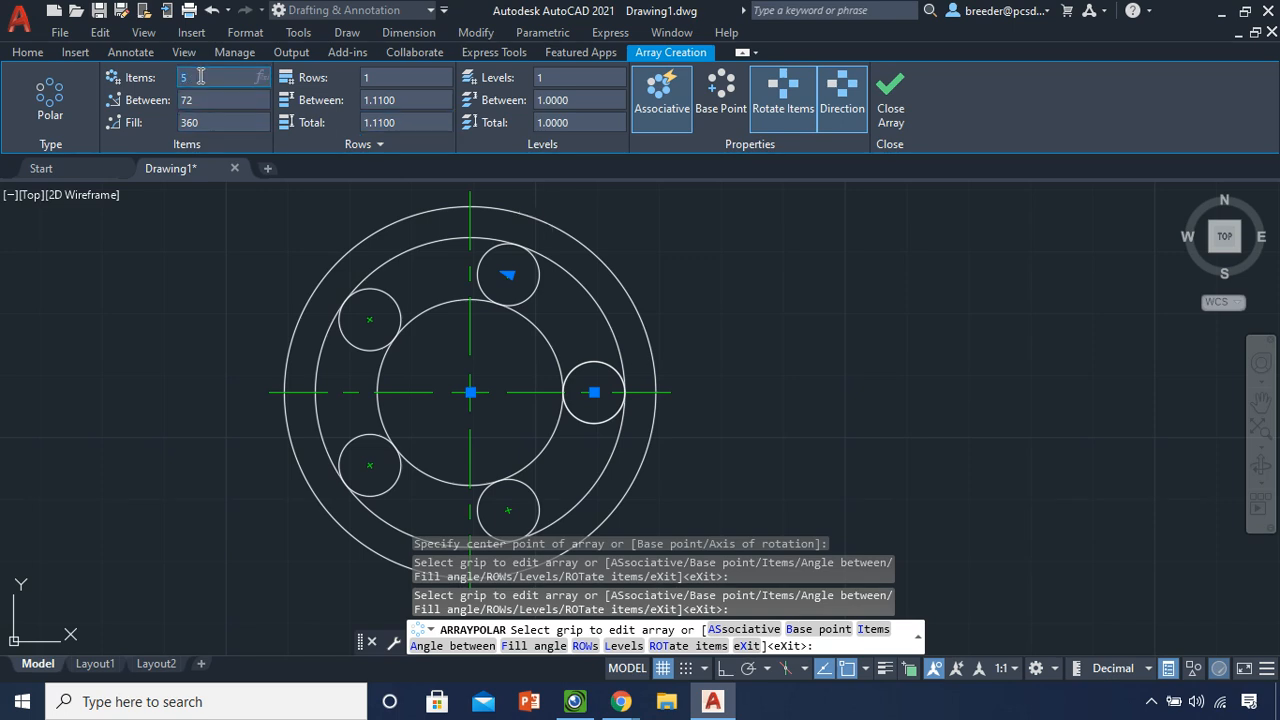
Set the polar array of small circles to 6 items and finish the array
{"action": "key", "text": "Return"}
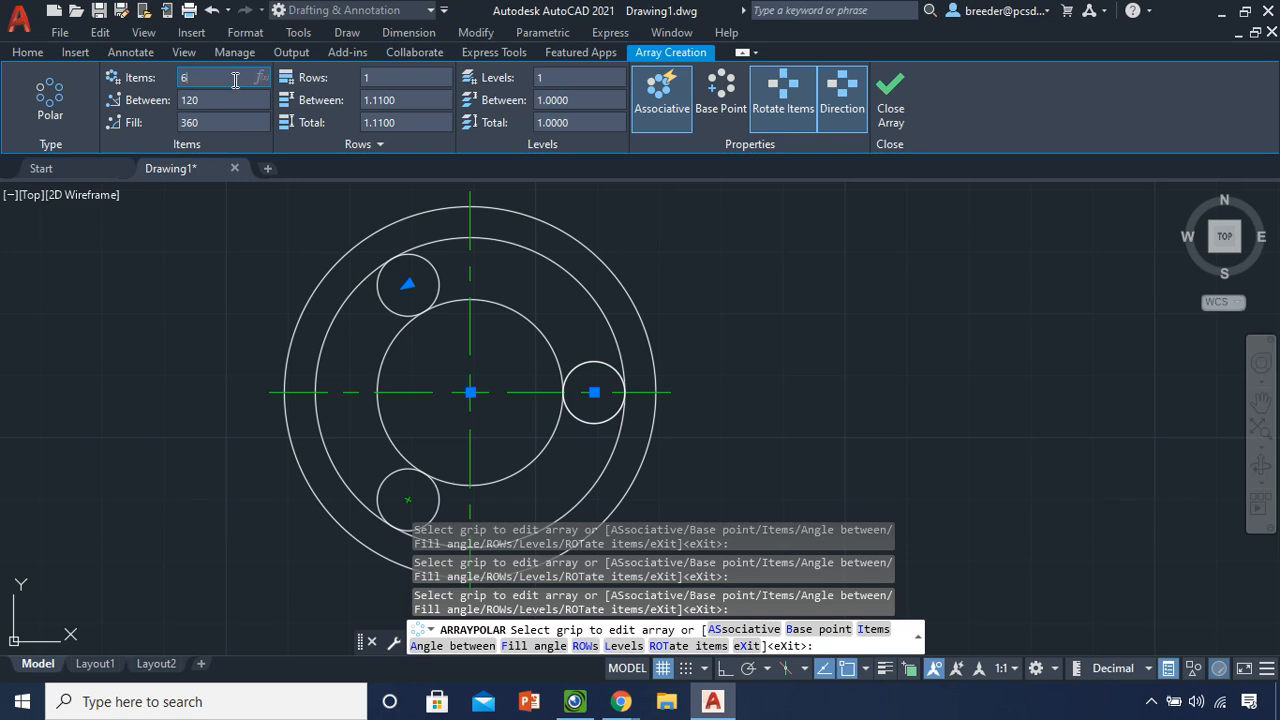
{"action": "type", "text": "6"}
{"action": "key", "text": "Return"}
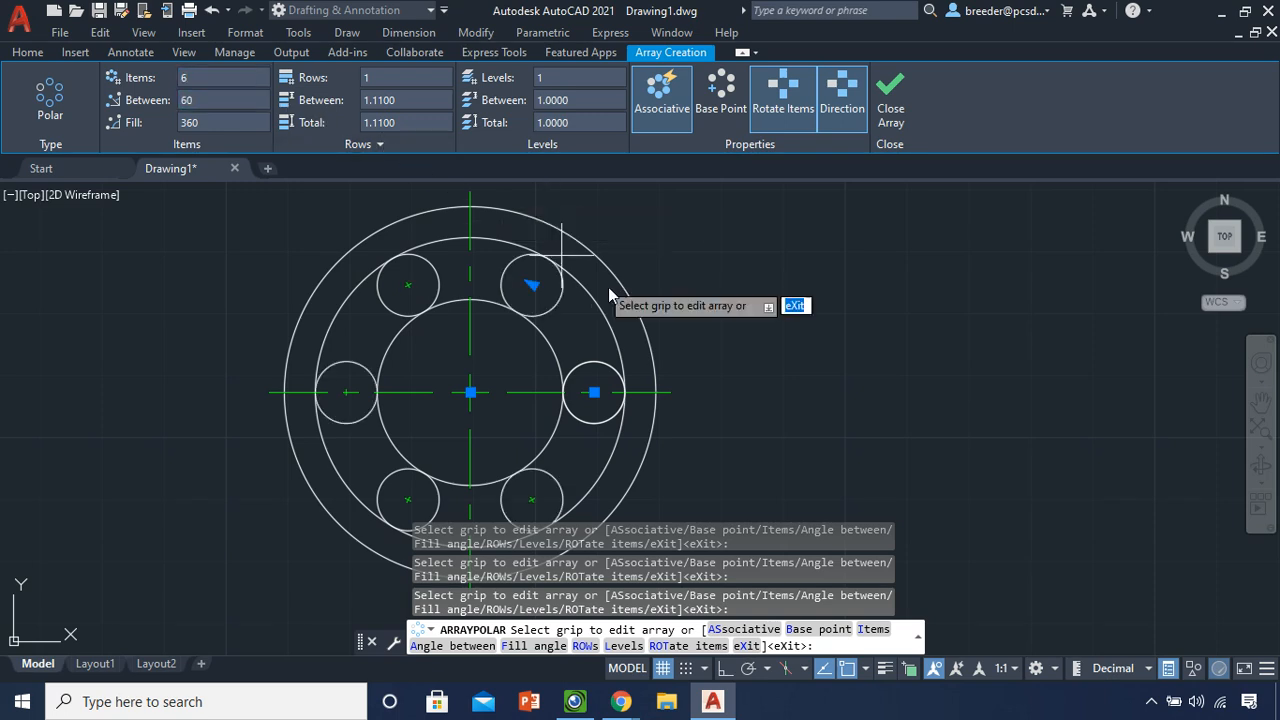
{"action": "left_click", "coordinate": [903, 97]}
Check the worksheet in Visualizer, and draw a circle of diameter 3 in the empty area beside the concentric-circle drawing
{"action": "scroll", "coordinate": [857, 371], "scroll_direction": "down", "scroll_amount": 2}
{"action": "mouse_move", "coordinate": [843, 386]}
{"action": "middle_mouse_down"}
{"action": "mouse_move", "coordinate": [571, 323]}
{"action": "mouse_move", "coordinate": [737, 397]}
{"action": "middle_mouse_up"}
{"action": "scroll", "coordinate": [571, 319], "scroll_direction": "up", "scroll_amount": 3}
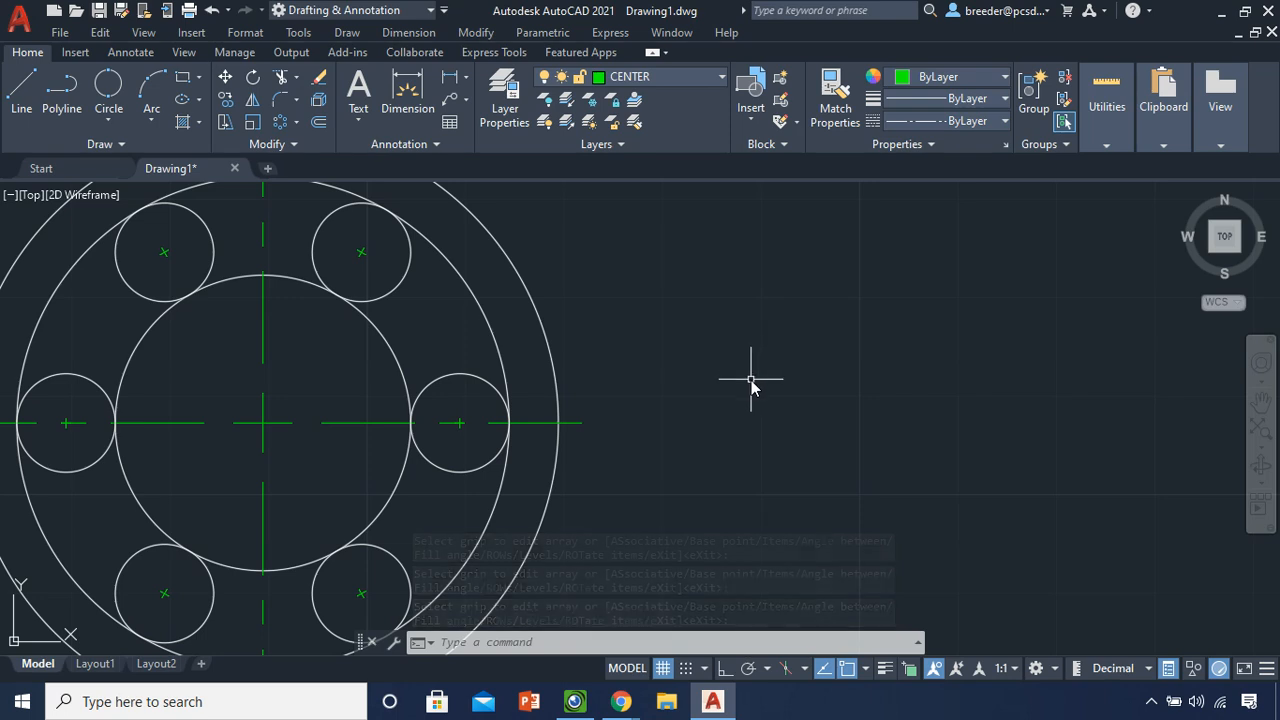
{"action": "mouse_move", "coordinate": [757, 386]}
{"action": "middle_mouse_down"}
{"action": "mouse_move", "coordinate": [510, 385]}
{"action": "mouse_move", "coordinate": [160, 323]}
{"action": "mouse_move", "coordinate": [62, 345]}
{"action": "middle_mouse_up"}
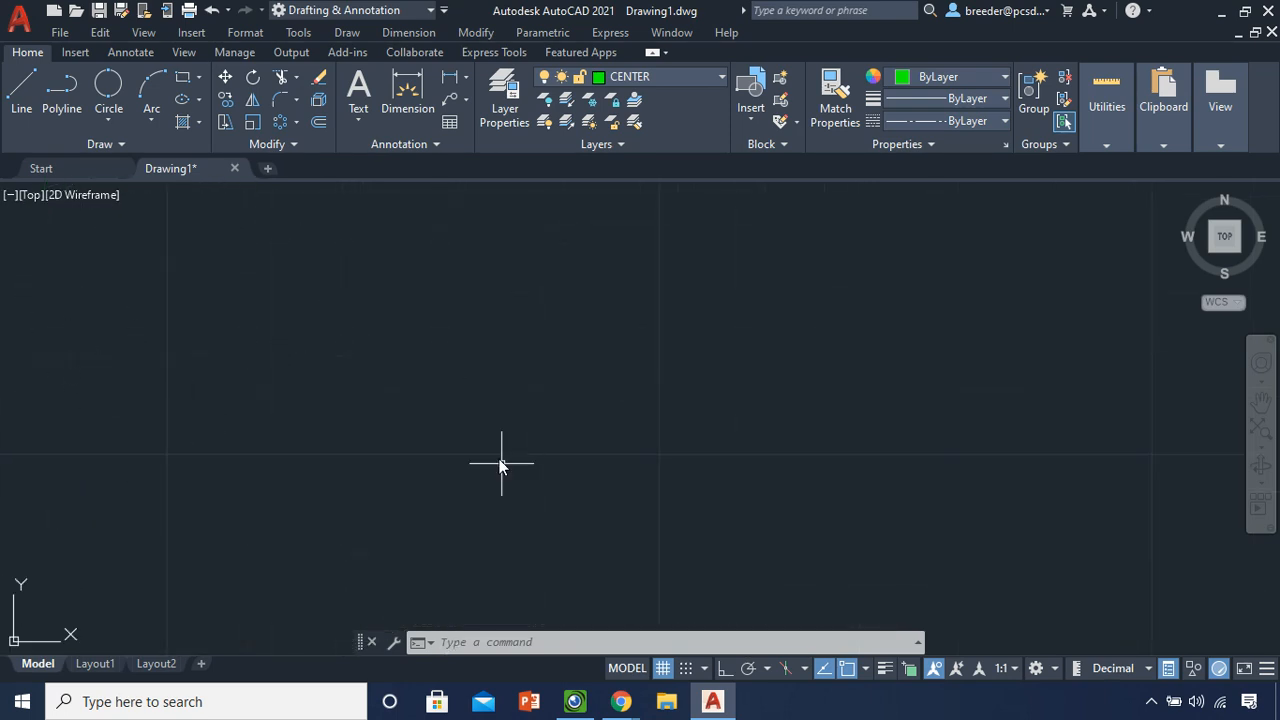
{"action": "left_click", "coordinate": [576, 704]}
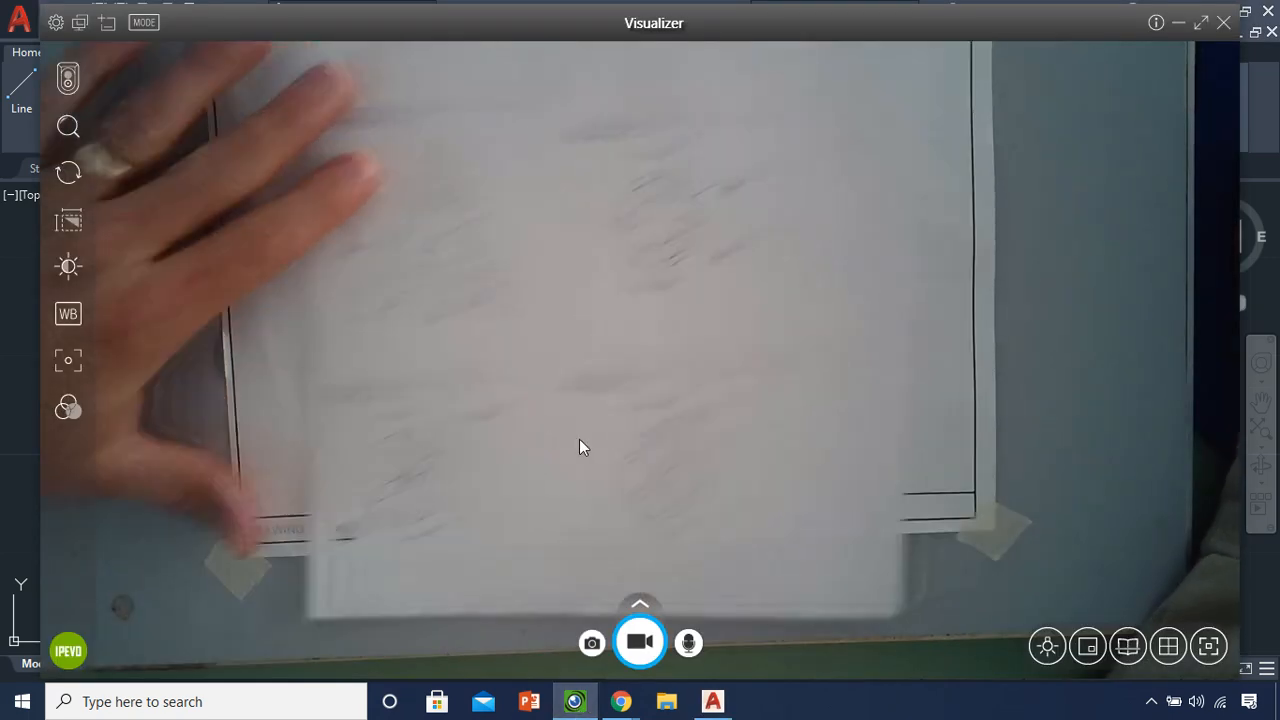
{"action": "left_click", "coordinate": [1178, 22]}
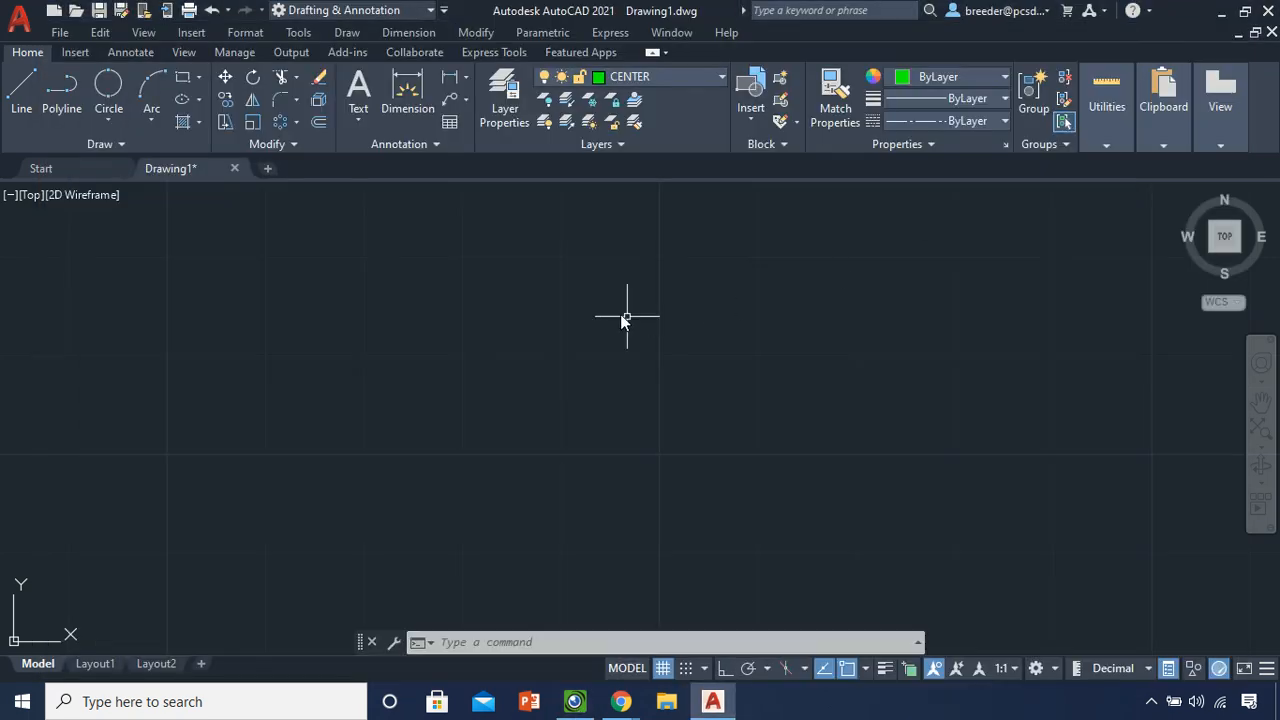
{"action": "left_click", "coordinate": [110, 115]}
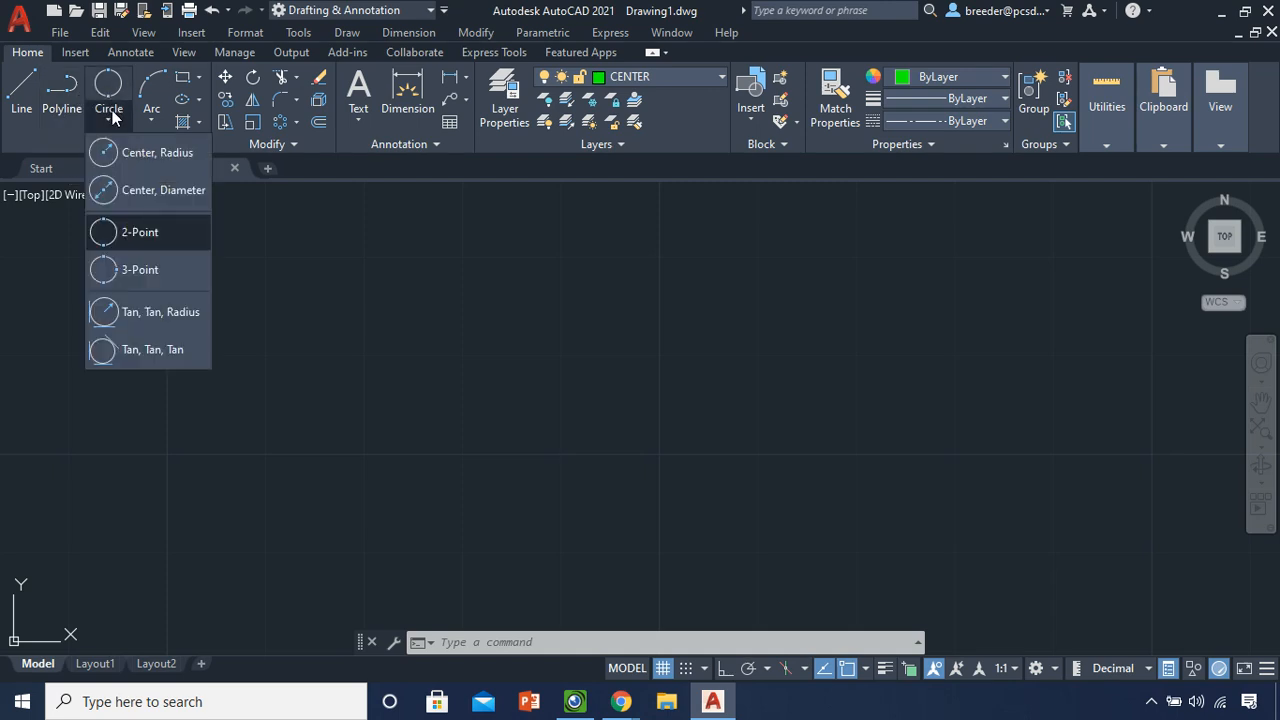
{"action": "left_click", "coordinate": [145, 196]}
{"action": "left_click", "coordinate": [287, 442]}
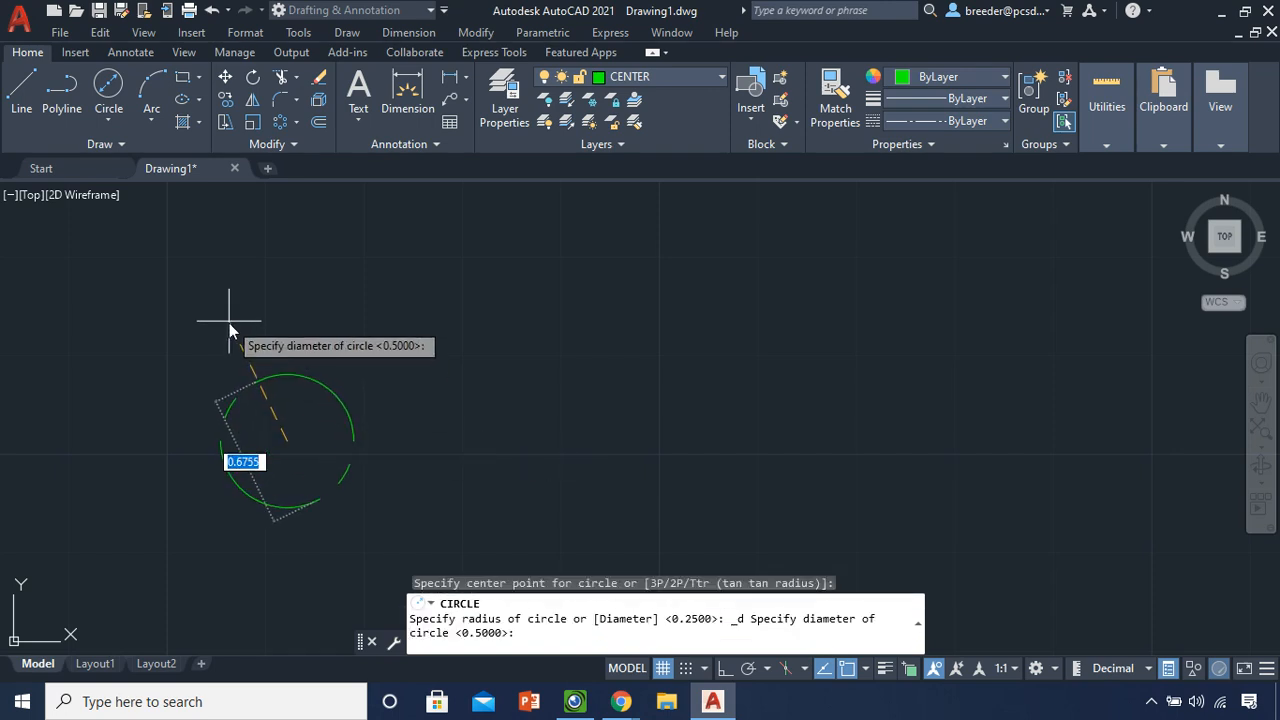
{"action": "type", "text": "3"}
{"action": "key", "text": "Return"}
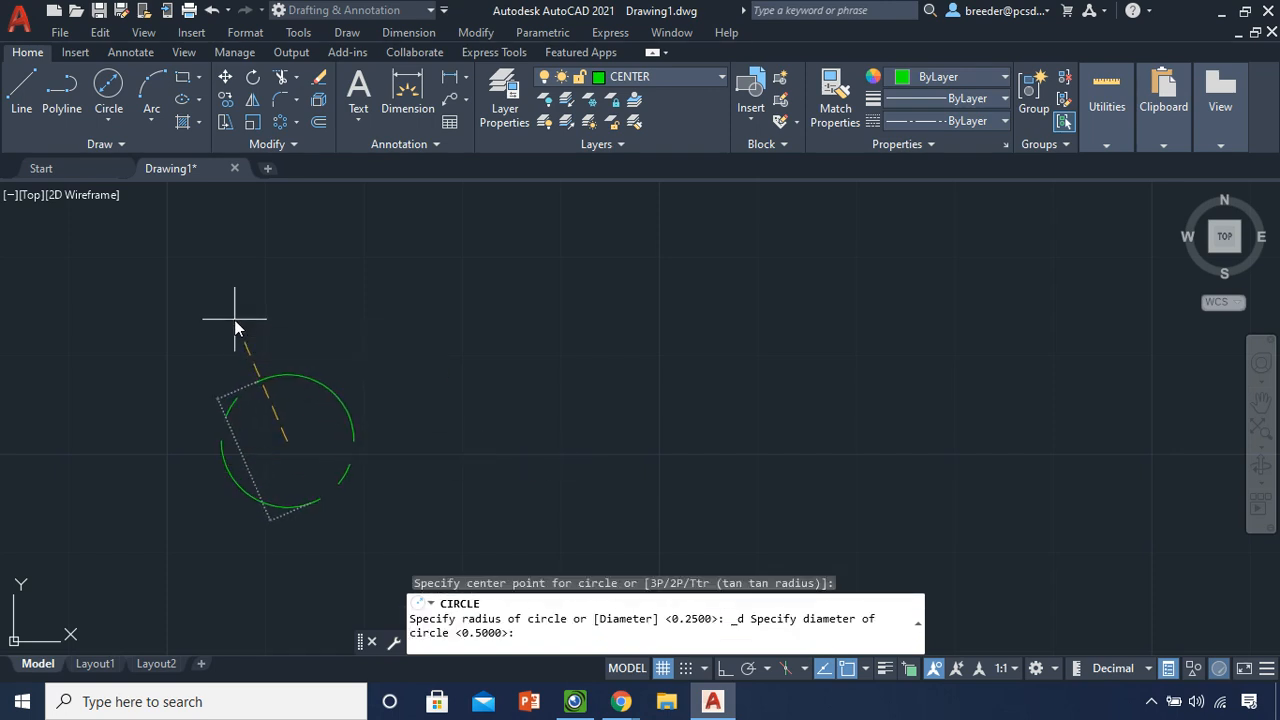
Make OBJECT the current layer and reassign the new 3-diameter circle to the OBJECT layer
{"action": "left_click", "coordinate": [658, 75]}
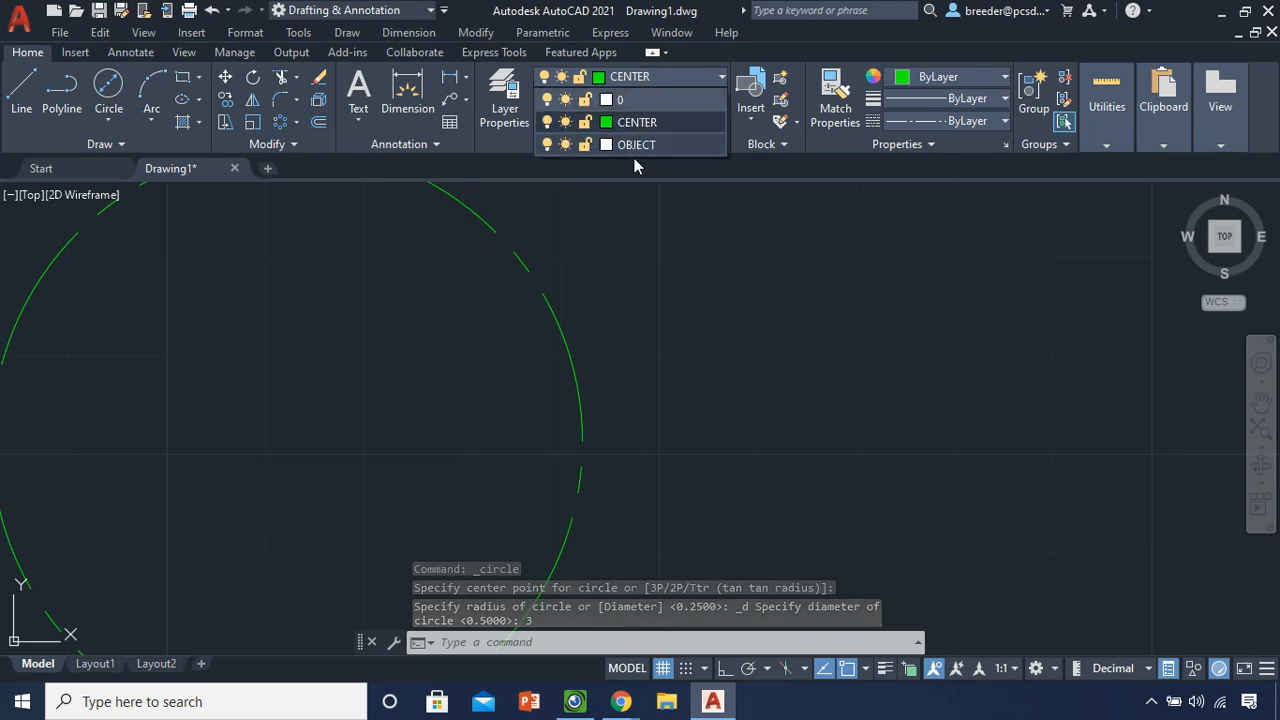
{"action": "left_click", "coordinate": [650, 144]}
{"action": "left_click", "coordinate": [559, 318]}
{"action": "left_click", "coordinate": [556, 322]}
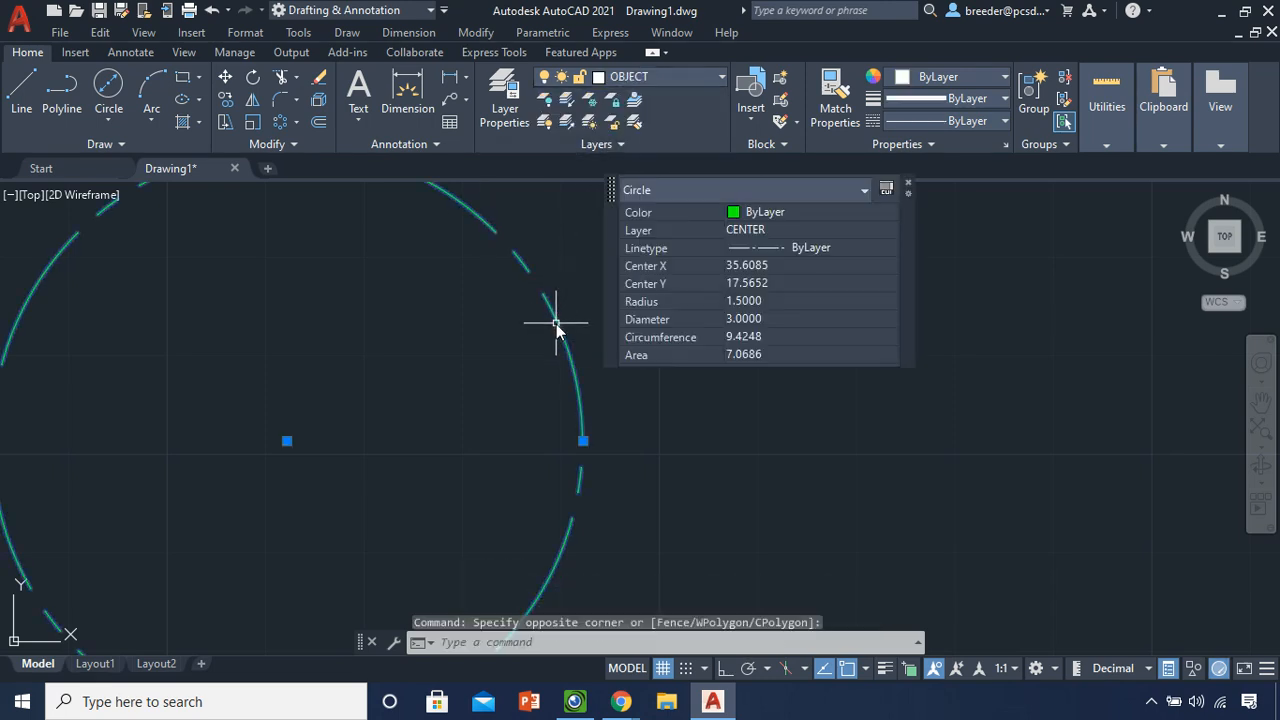
{"action": "left_click", "coordinate": [797, 232]}
{"action": "left_click", "coordinate": [797, 232]}
{"action": "left_click", "coordinate": [805, 284]}
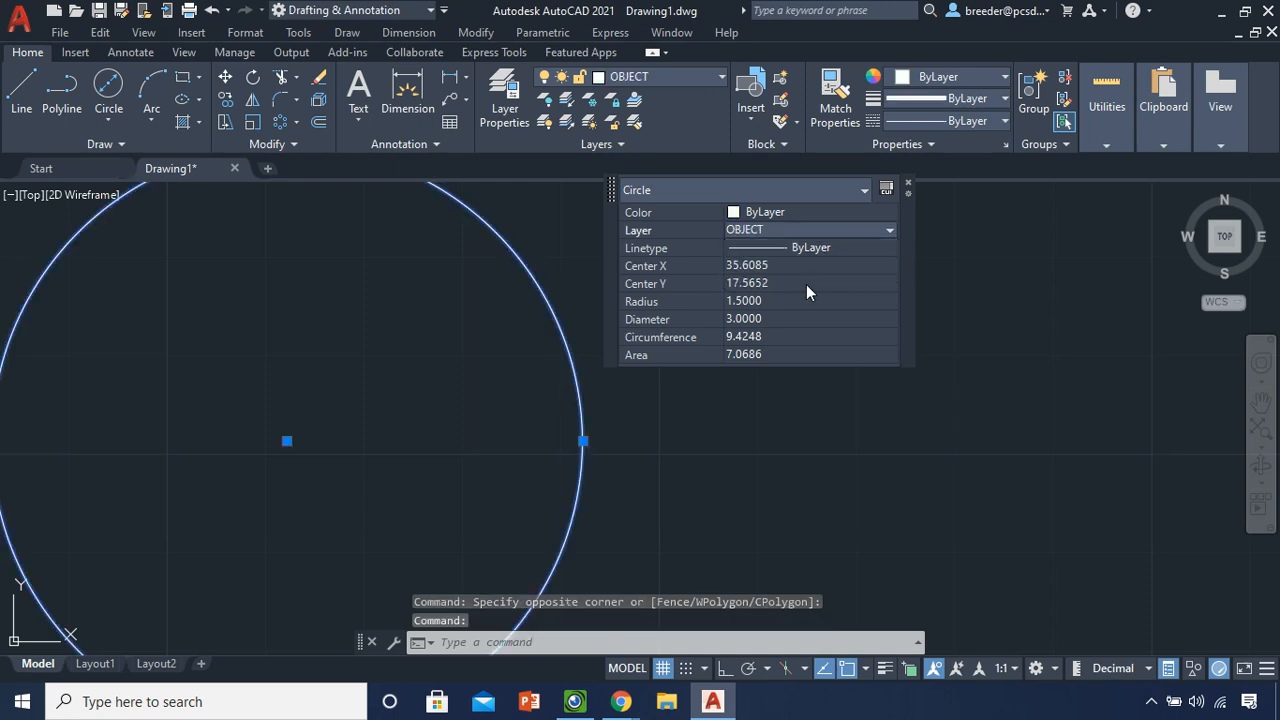
{"action": "key", "text": "Escape"}
Move the new 3-diameter circle farther to the right of the concentric-circle drawing, using its left quadrant as base point
{"action": "scroll", "coordinate": [543, 429], "scroll_direction": "down", "scroll_amount": 5}
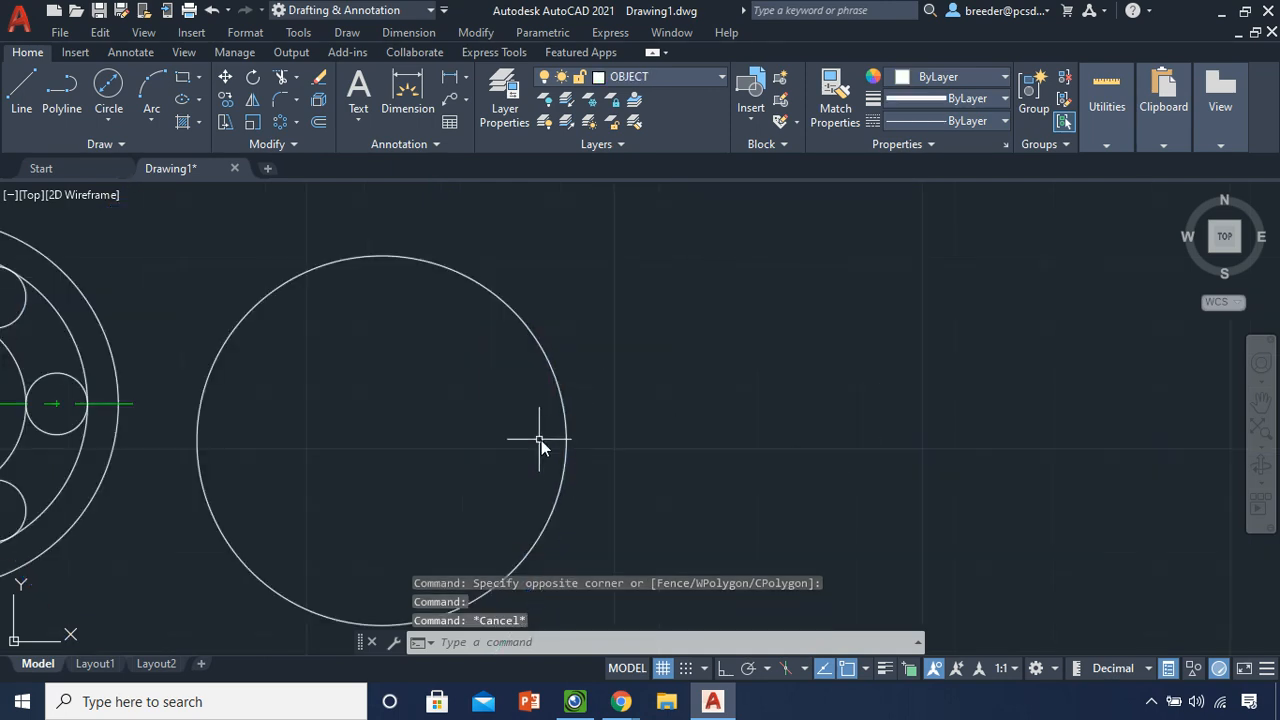
{"action": "middle_click_drag", "start_coordinate": [563, 437], "coordinate": [728, 393]}
{"action": "scroll", "coordinate": [727, 392], "scroll_direction": "up", "scroll_amount": 2}
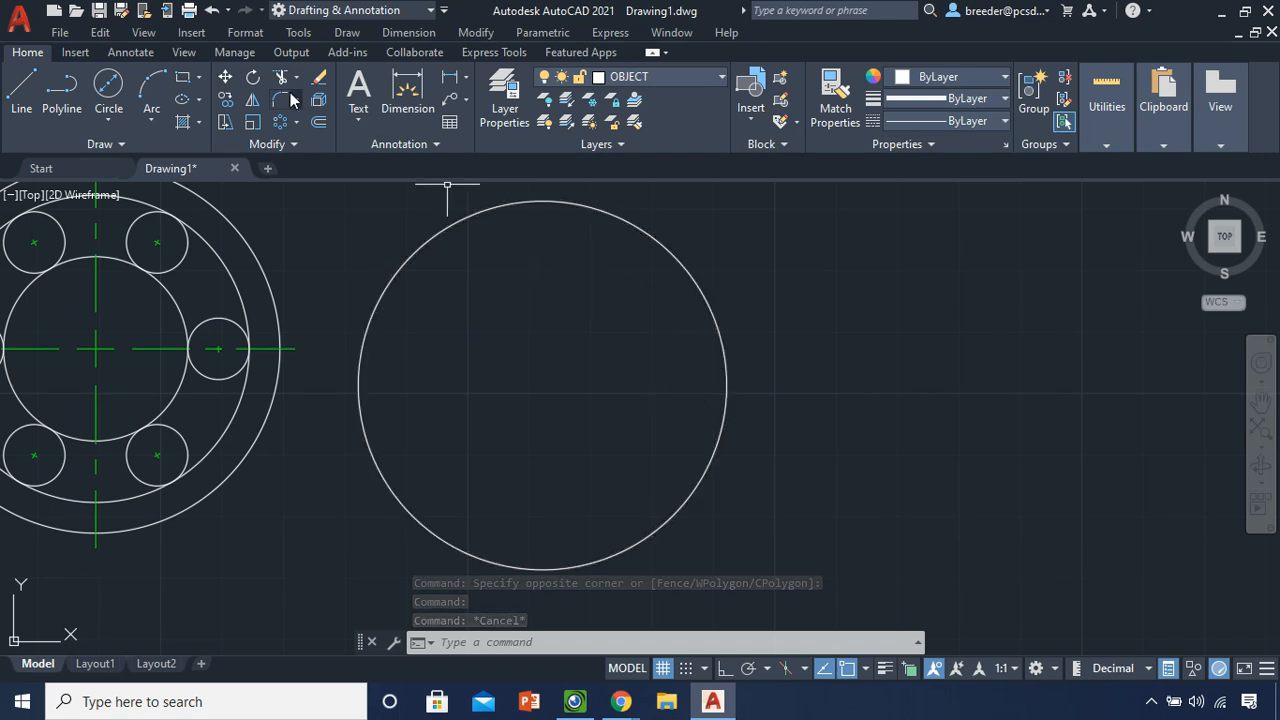
{"action": "left_click", "coordinate": [228, 78]}
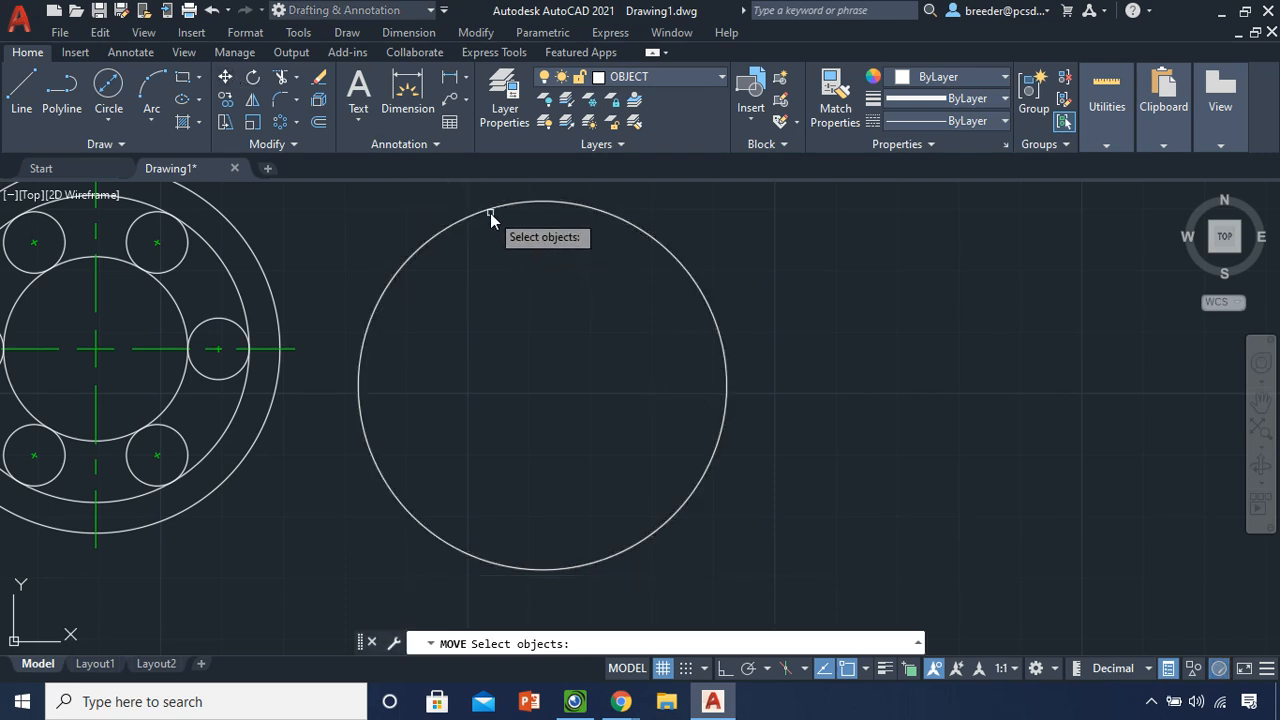
{"action": "left_click", "coordinate": [488, 210]}
{"action": "key", "text": "Return"}
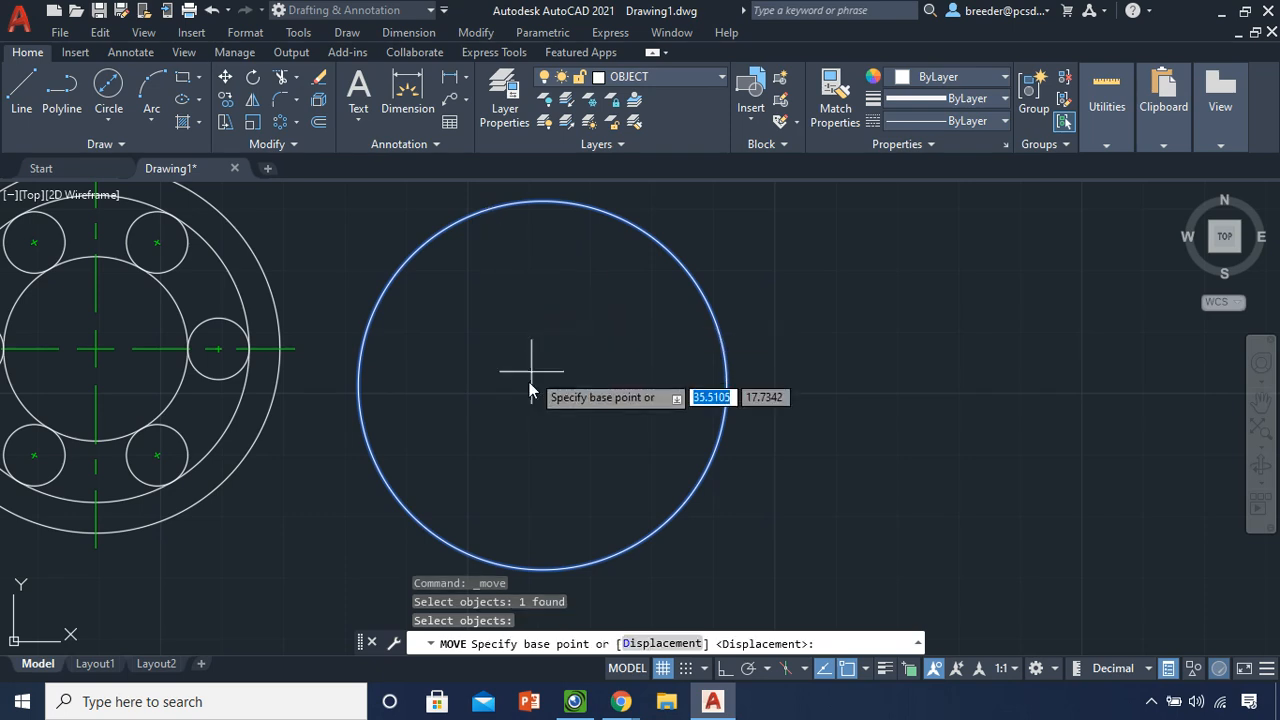
{"action": "left_click", "coordinate": [358, 385]}
{"action": "left_click", "coordinate": [838, 365]}
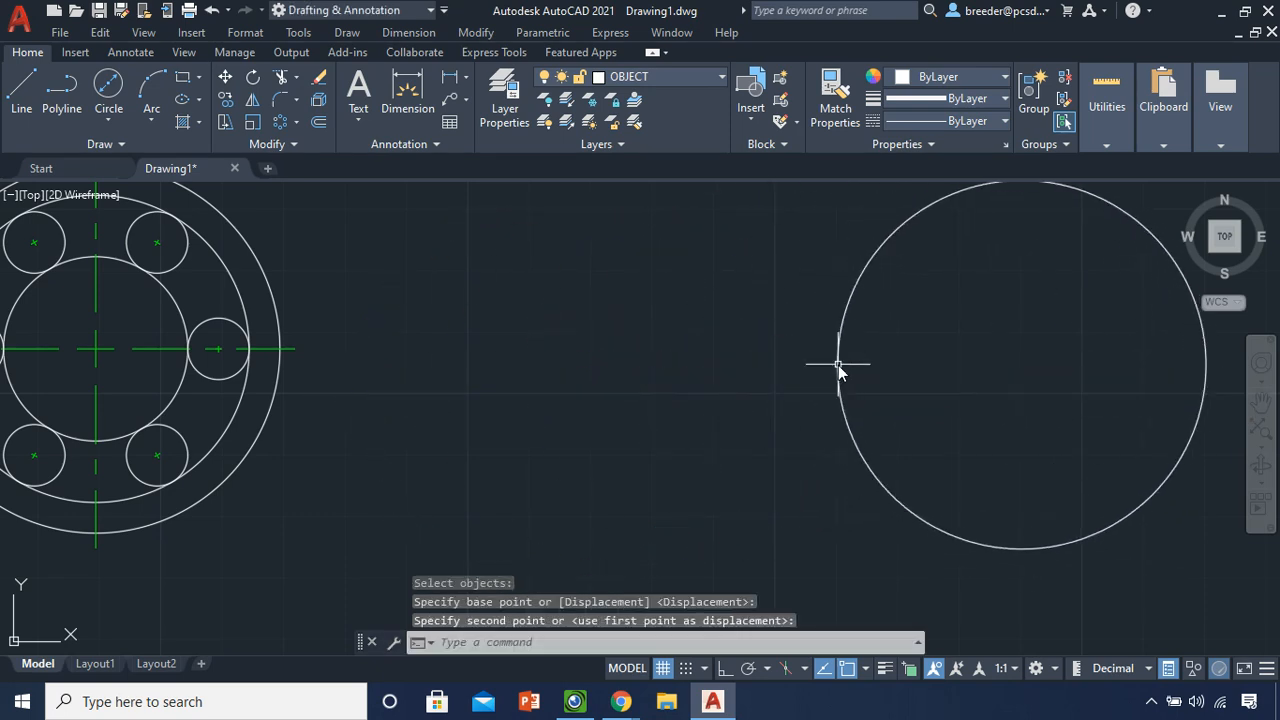
Draw a circle centered on the top quadrant of the 3-diameter circle, with its radius reaching that circle's center
{"action": "scroll", "coordinate": [573, 442], "scroll_direction": "down", "scroll_amount": 2}
{"action": "middle_click_drag", "start_coordinate": [623, 428], "coordinate": [371, 478]}
{"action": "scroll", "coordinate": [389, 472], "scroll_direction": "up", "scroll_amount": 1}
{"action": "scroll", "coordinate": [437, 459], "scroll_direction": "up", "scroll_amount": 1}
{"action": "scroll", "coordinate": [434, 456], "scroll_direction": "down", "scroll_amount": 1}
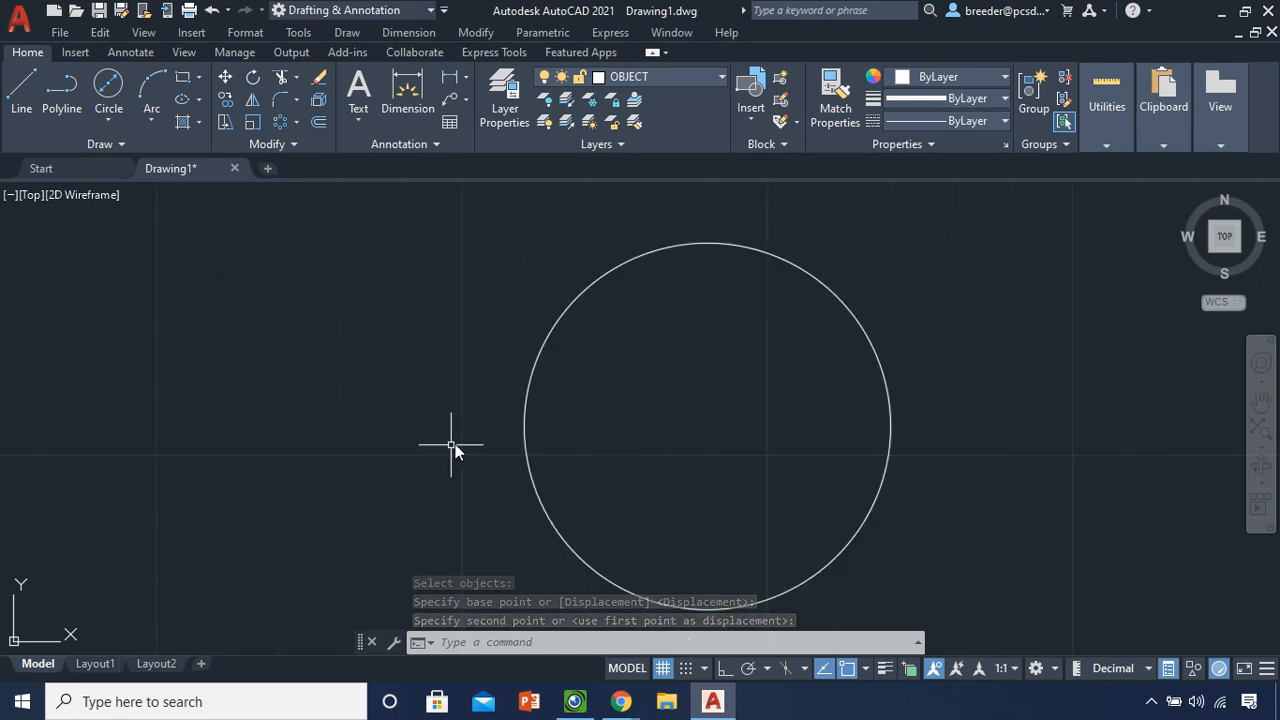
{"action": "left_click", "coordinate": [106, 119]}
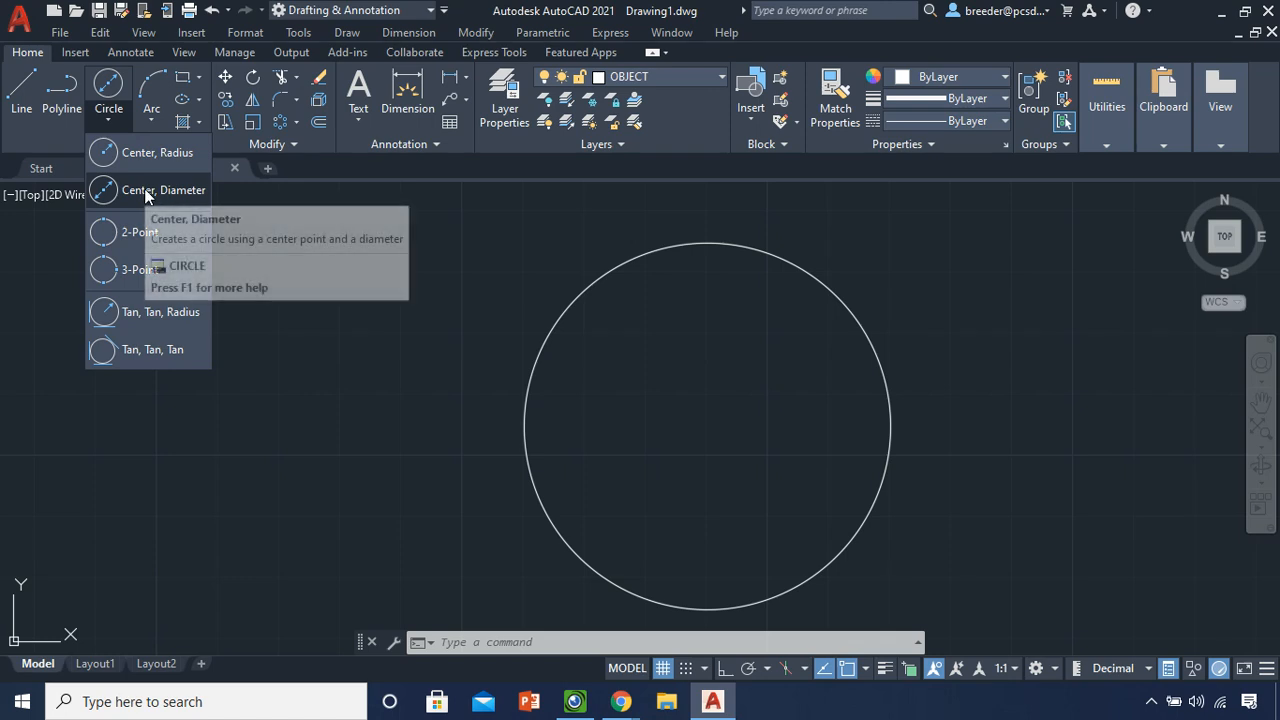
{"action": "left_click", "coordinate": [146, 154]}
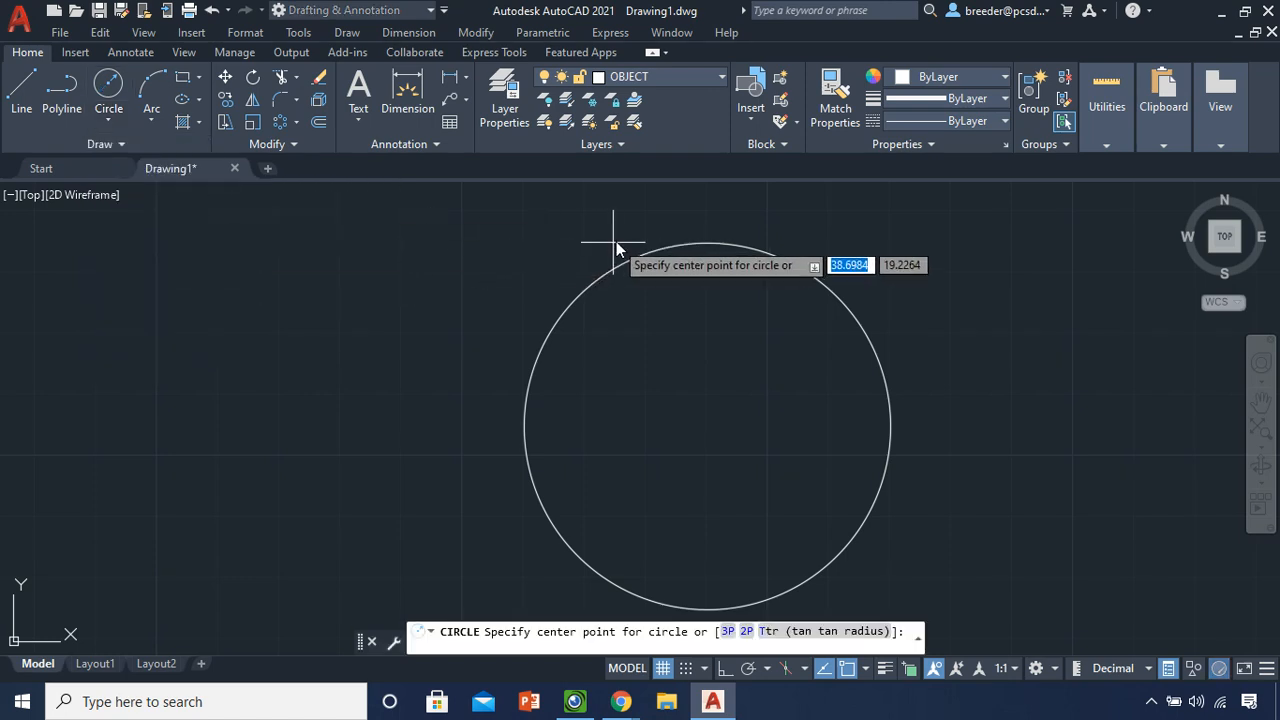
{"action": "left_click", "coordinate": [711, 242]}
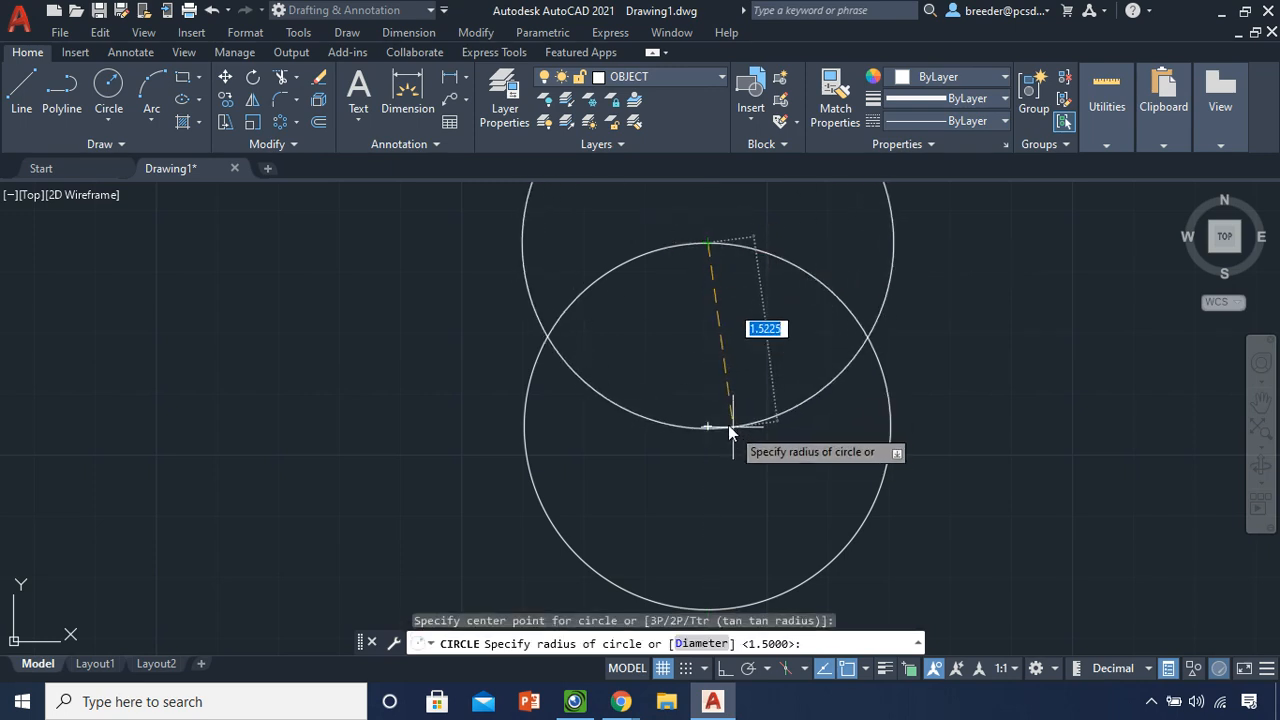
{"action": "left_click", "coordinate": [706, 429]}
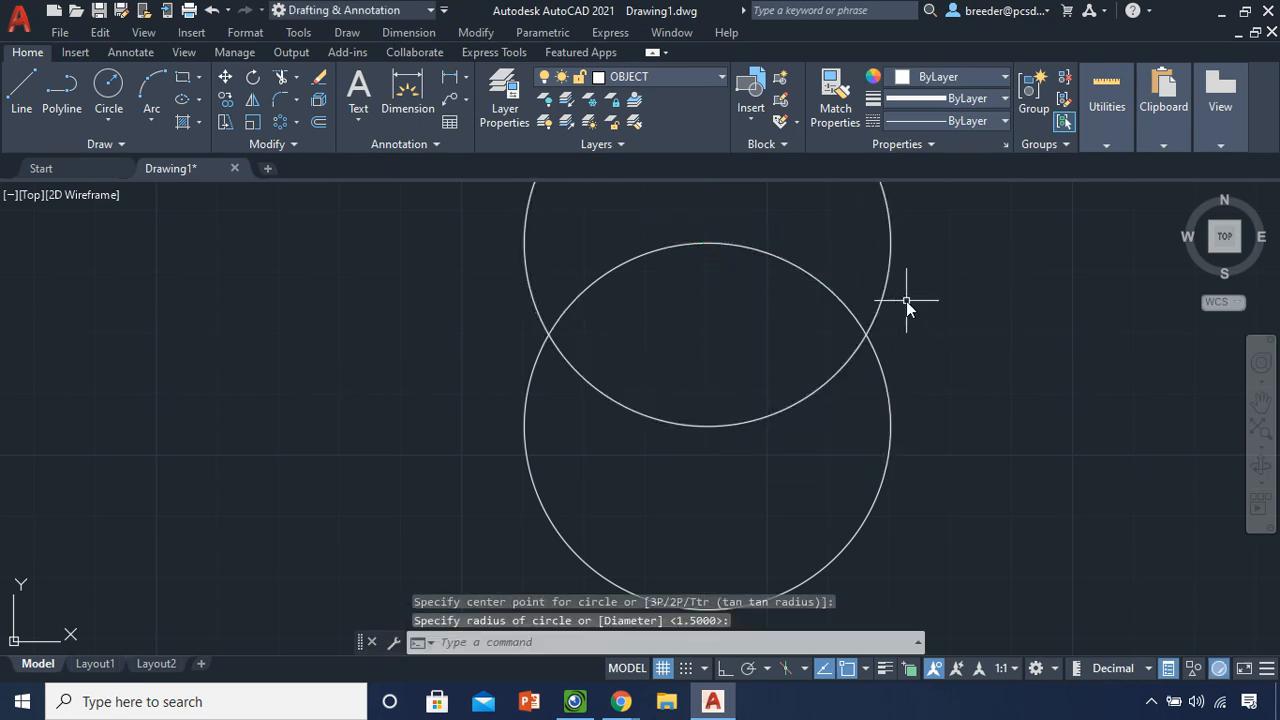
Trim away the part of the upper circle that lies outside the original 3-diameter circle
{"action": "scroll", "coordinate": [893, 311], "scroll_direction": "down", "scroll_amount": 2}
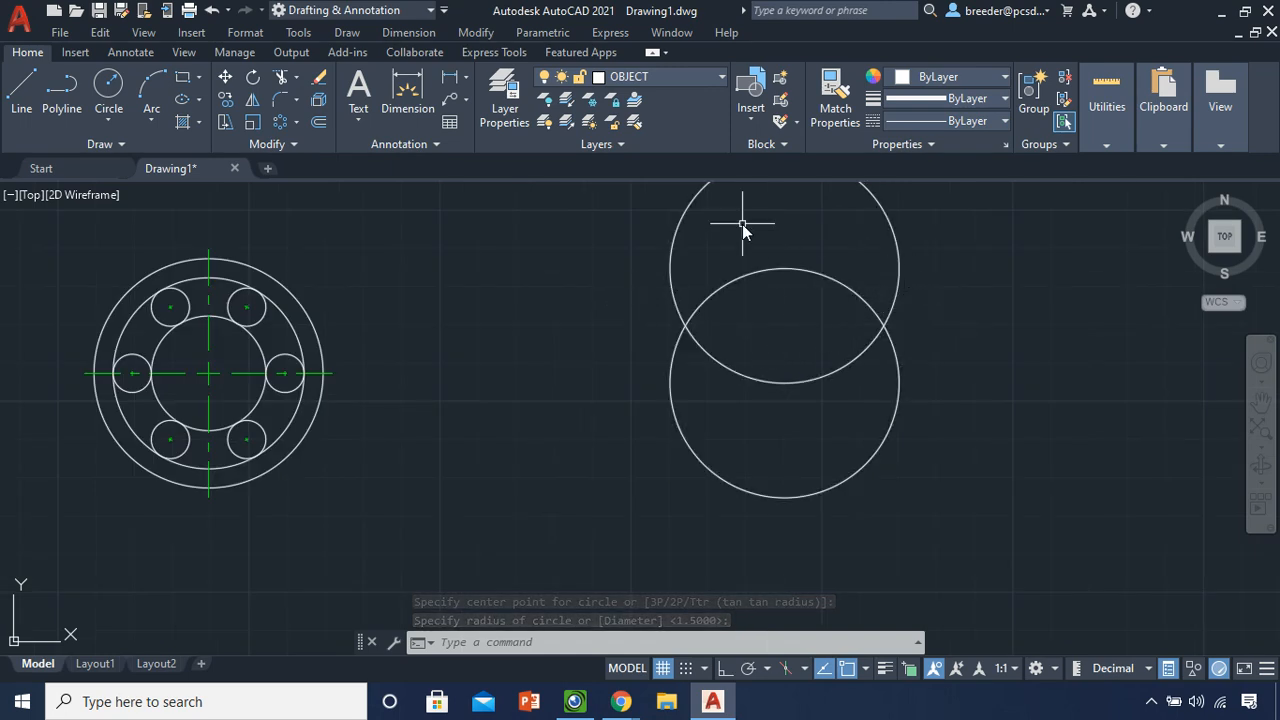
{"action": "left_click", "coordinate": [280, 78]}
{"action": "left_click", "coordinate": [894, 238]}
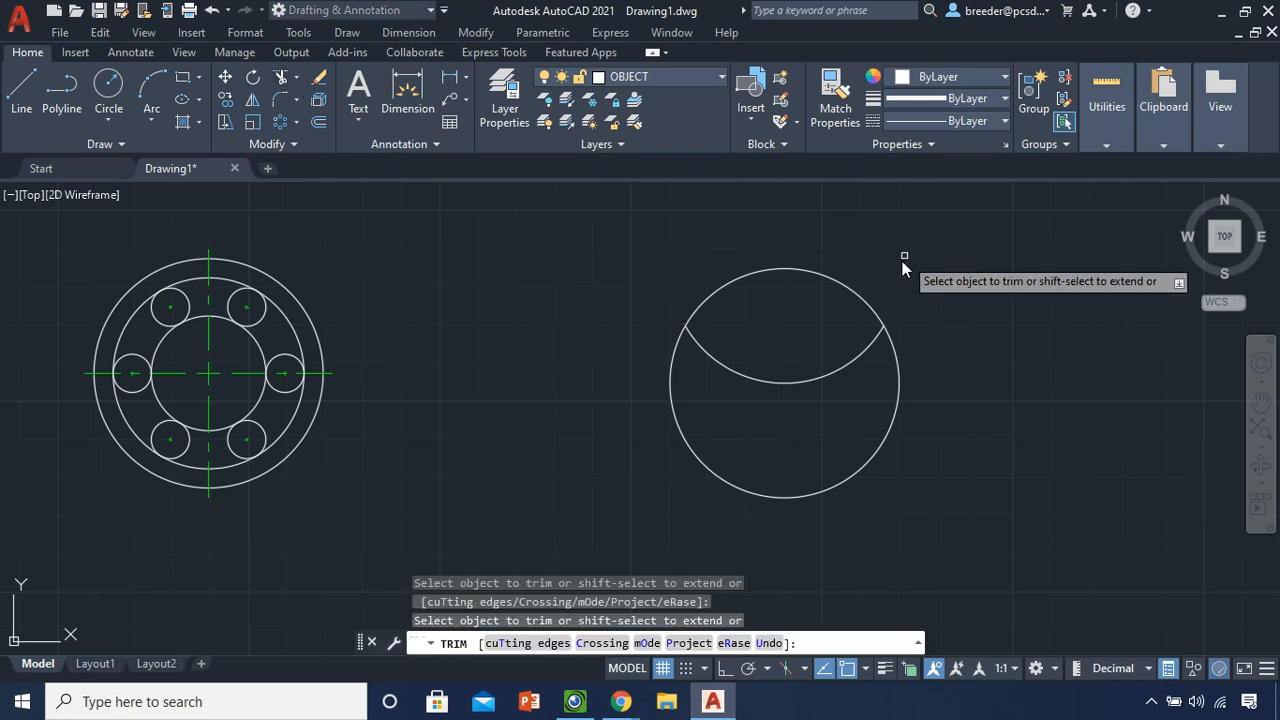
{"action": "key", "text": "Escape"}
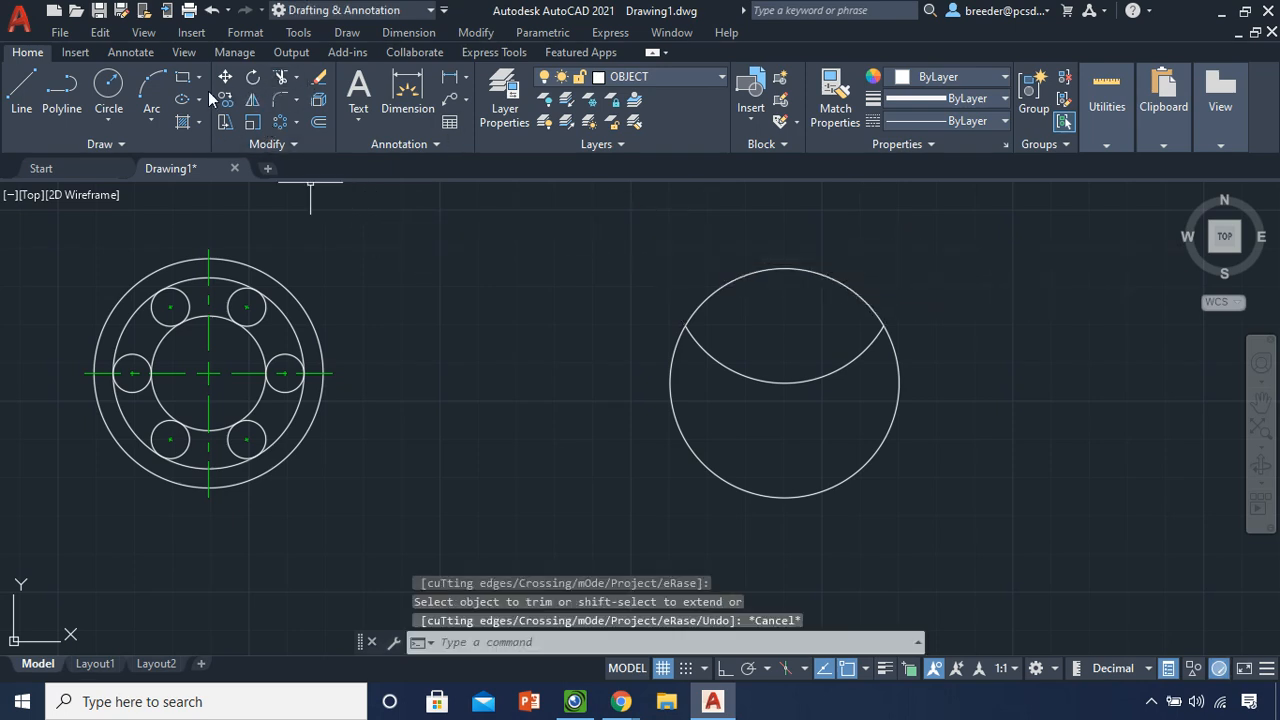
Draw two circles through the original circle's center, centered on the arc's right end and on the lower-right intersection with the original circle
{"action": "left_click", "coordinate": [109, 88]}
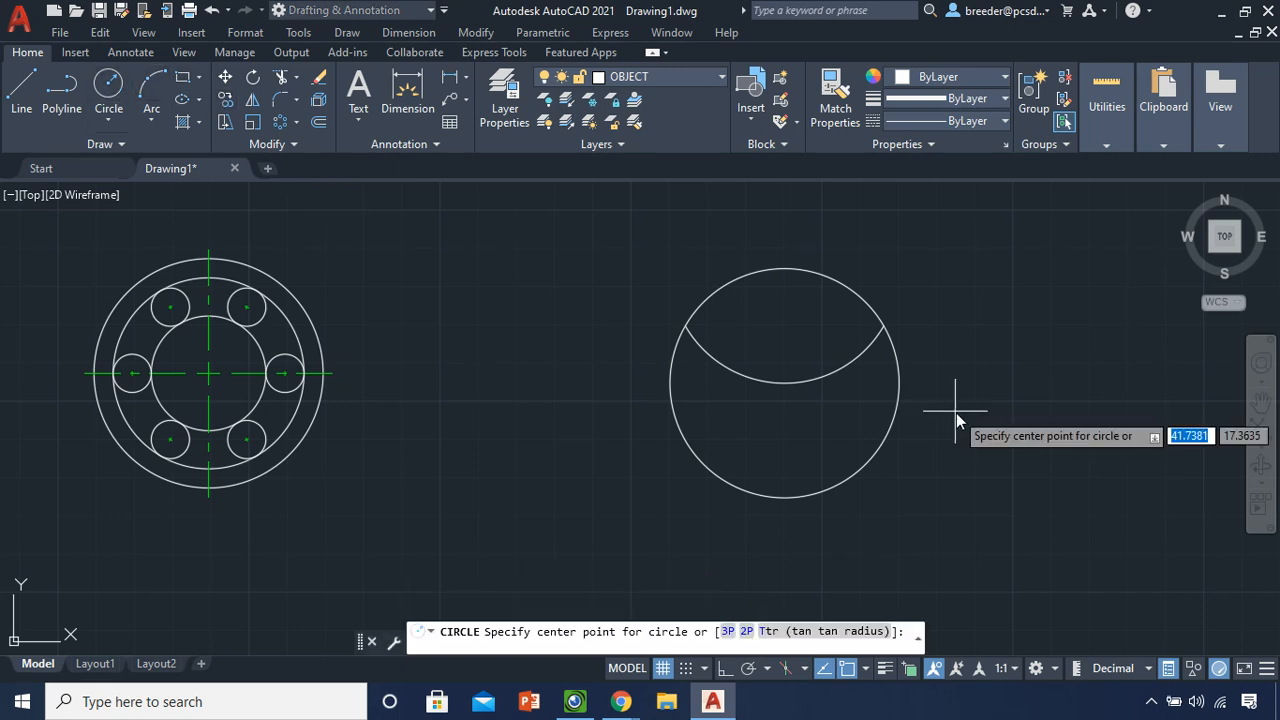
{"action": "left_click", "coordinate": [883, 325]}
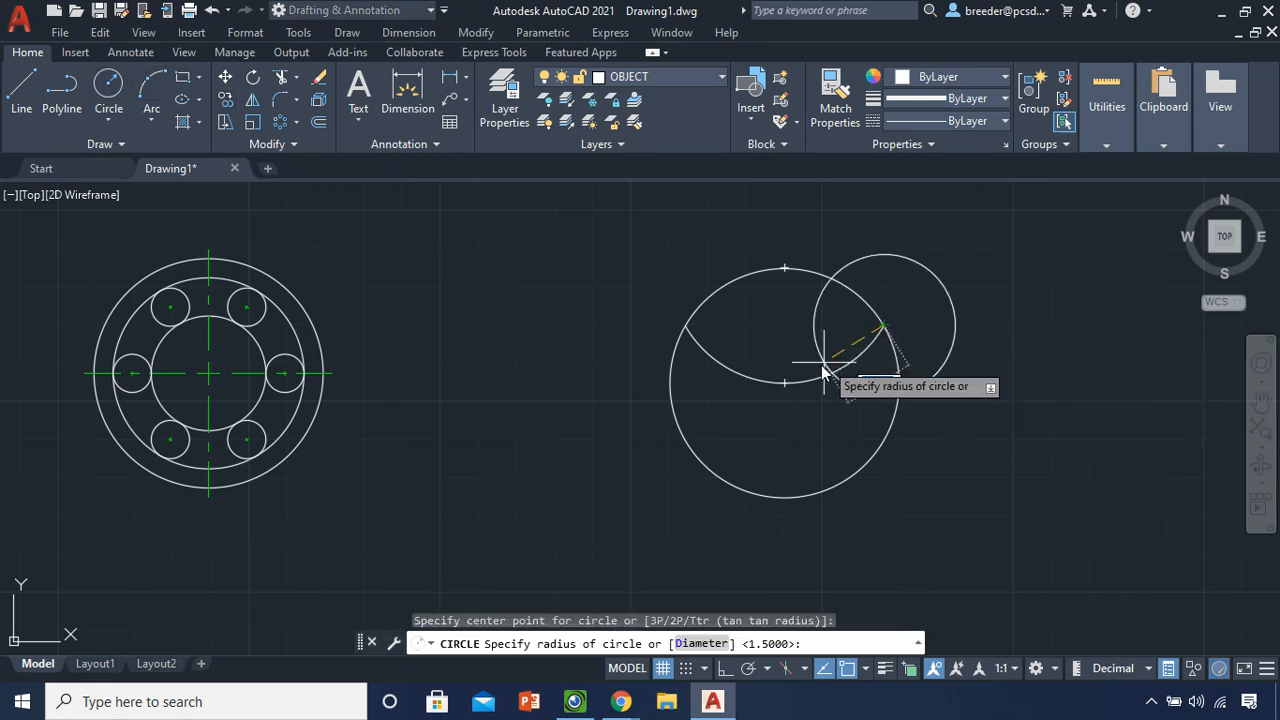
{"action": "left_click", "coordinate": [788, 391]}
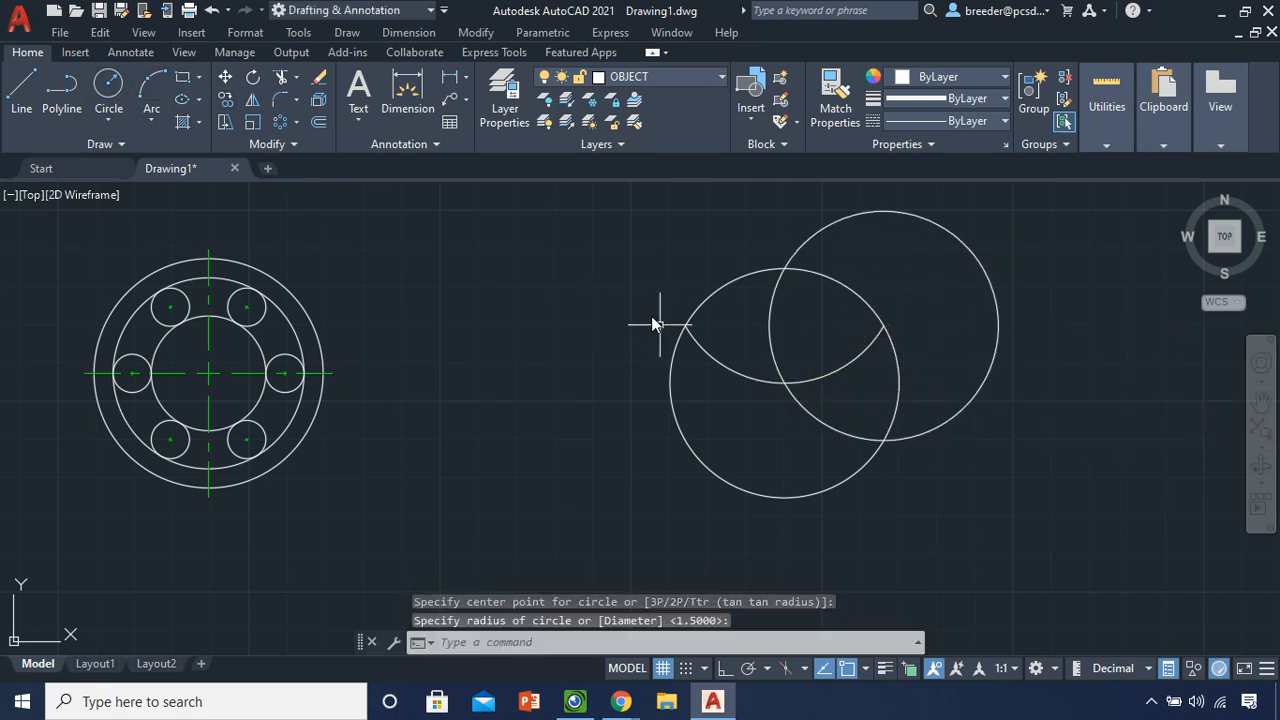
{"action": "left_click", "coordinate": [106, 88]}
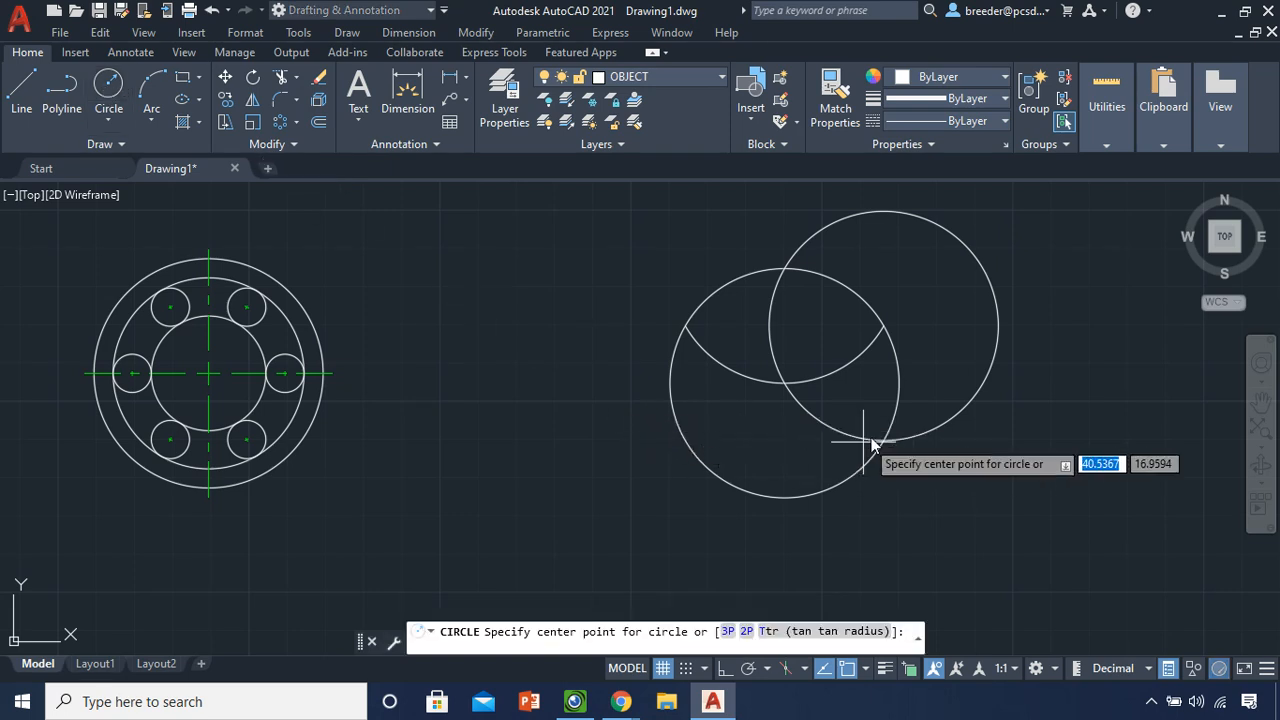
{"action": "left_click", "coordinate": [883, 440]}
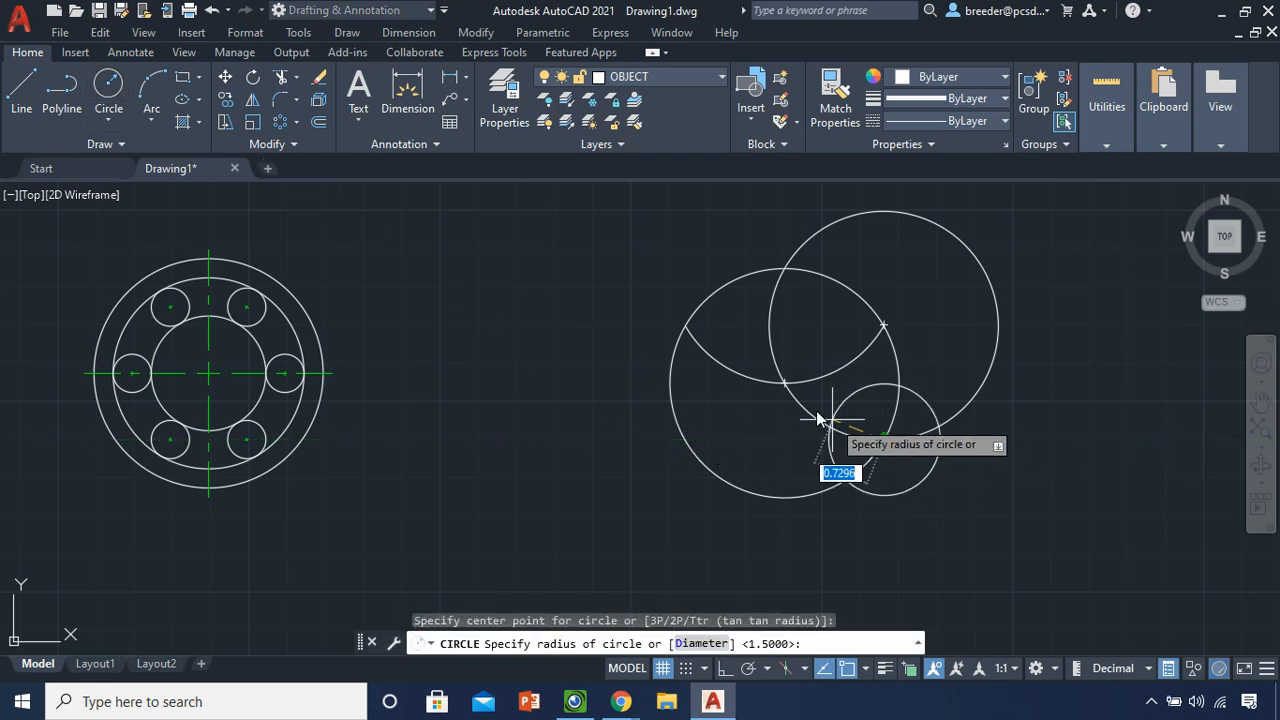
{"action": "left_click", "coordinate": [785, 383]}
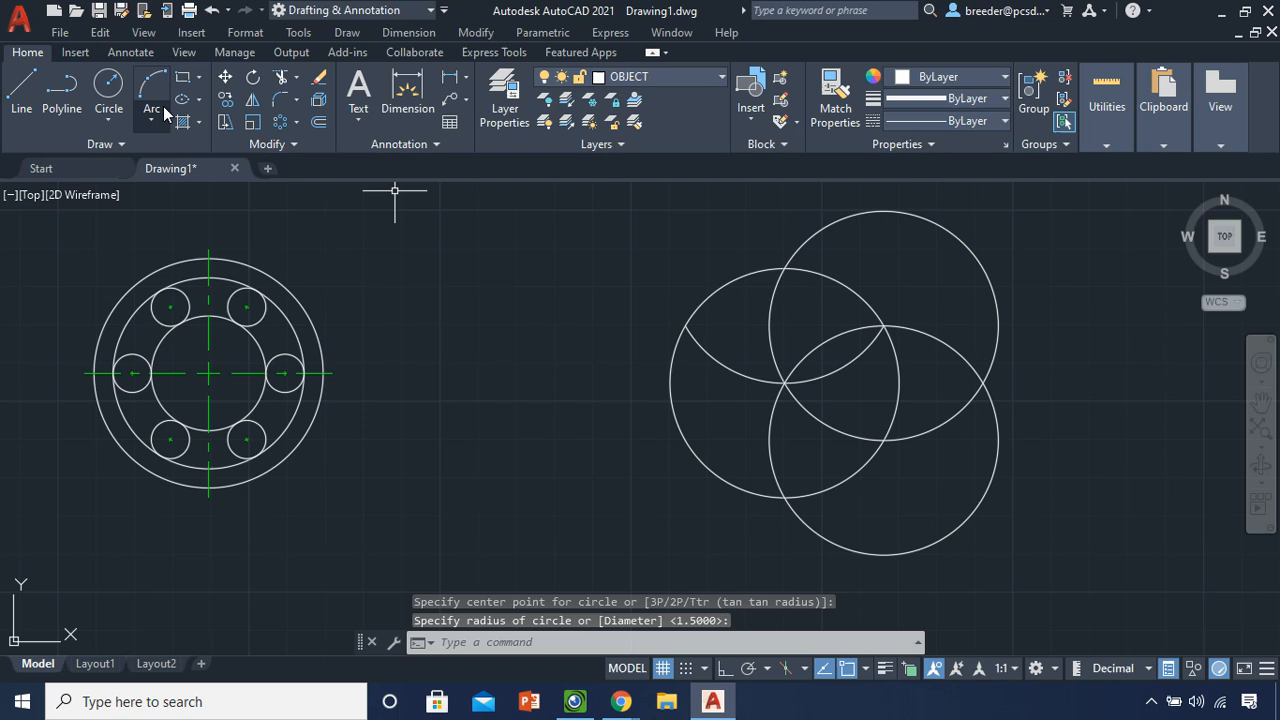
Draw three circles through the original circle's center, centered on its bottom, lower-left and upper-left intersections with the surrounding curves
{"action": "left_click", "coordinate": [116, 88]}
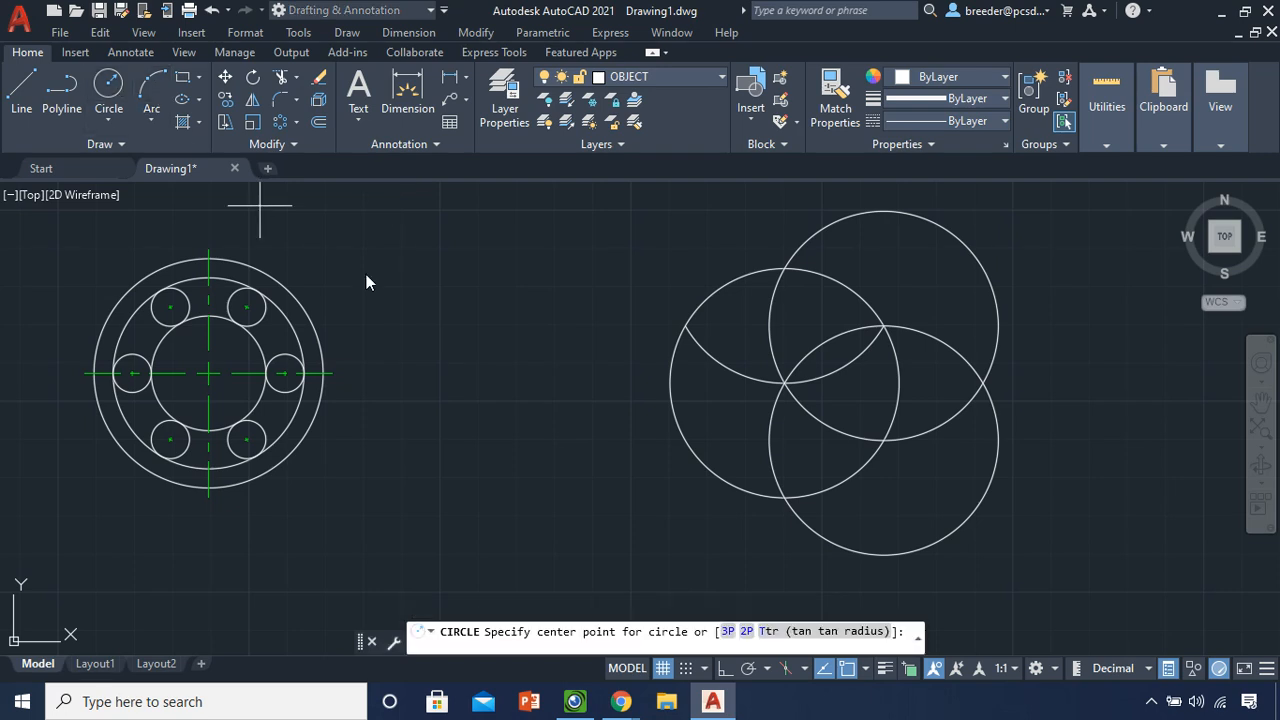
{"action": "left_click", "coordinate": [786, 496]}
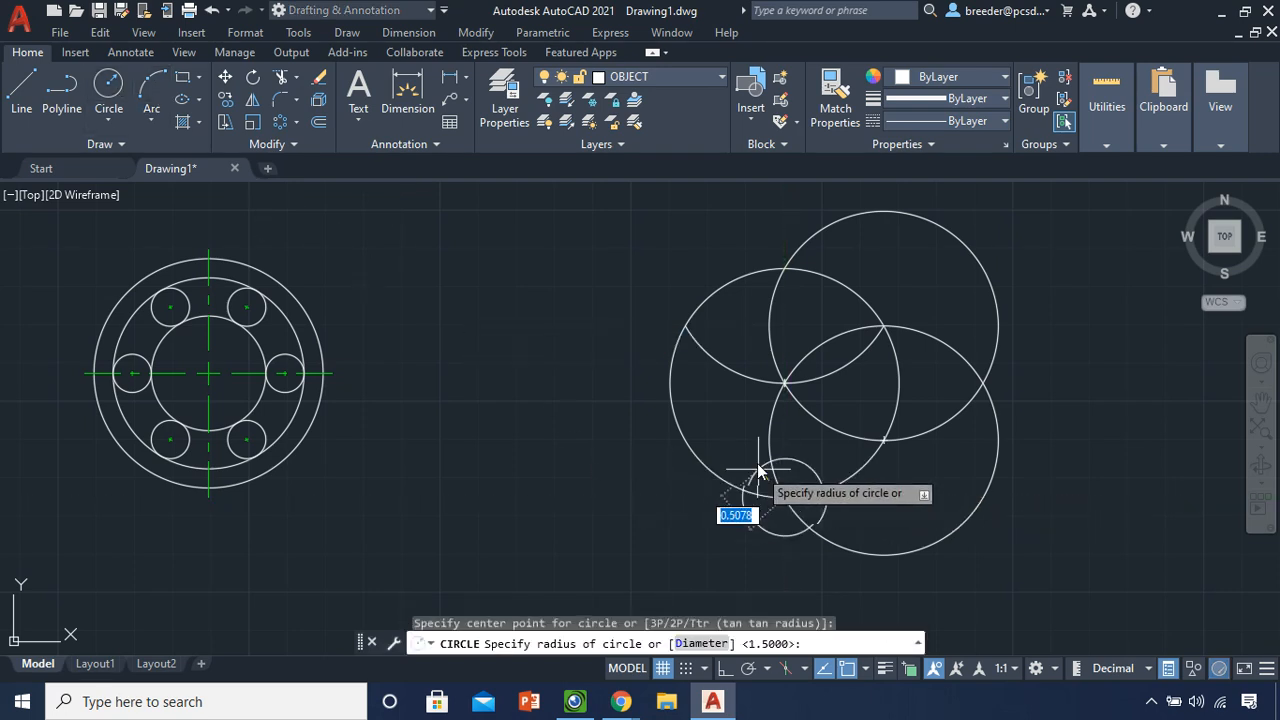
{"action": "left_click", "coordinate": [783, 383]}
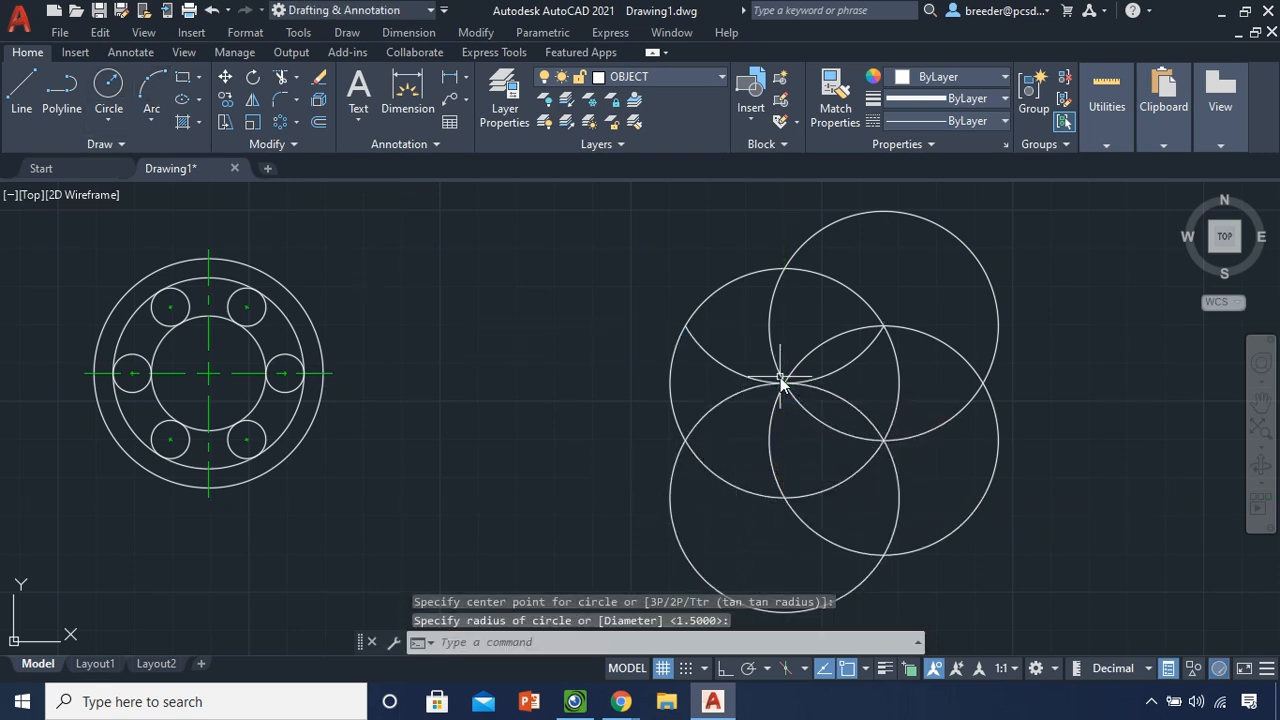
{"action": "left_click", "coordinate": [116, 86]}
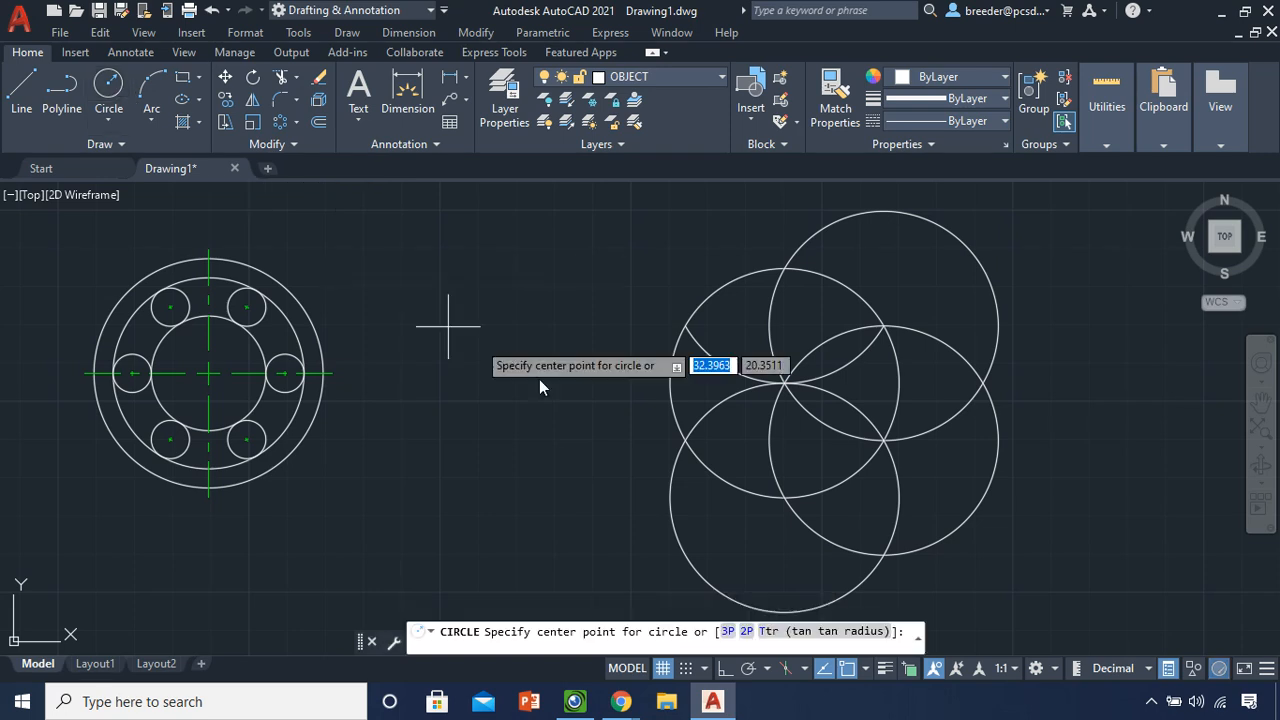
{"action": "left_click", "coordinate": [685, 440]}
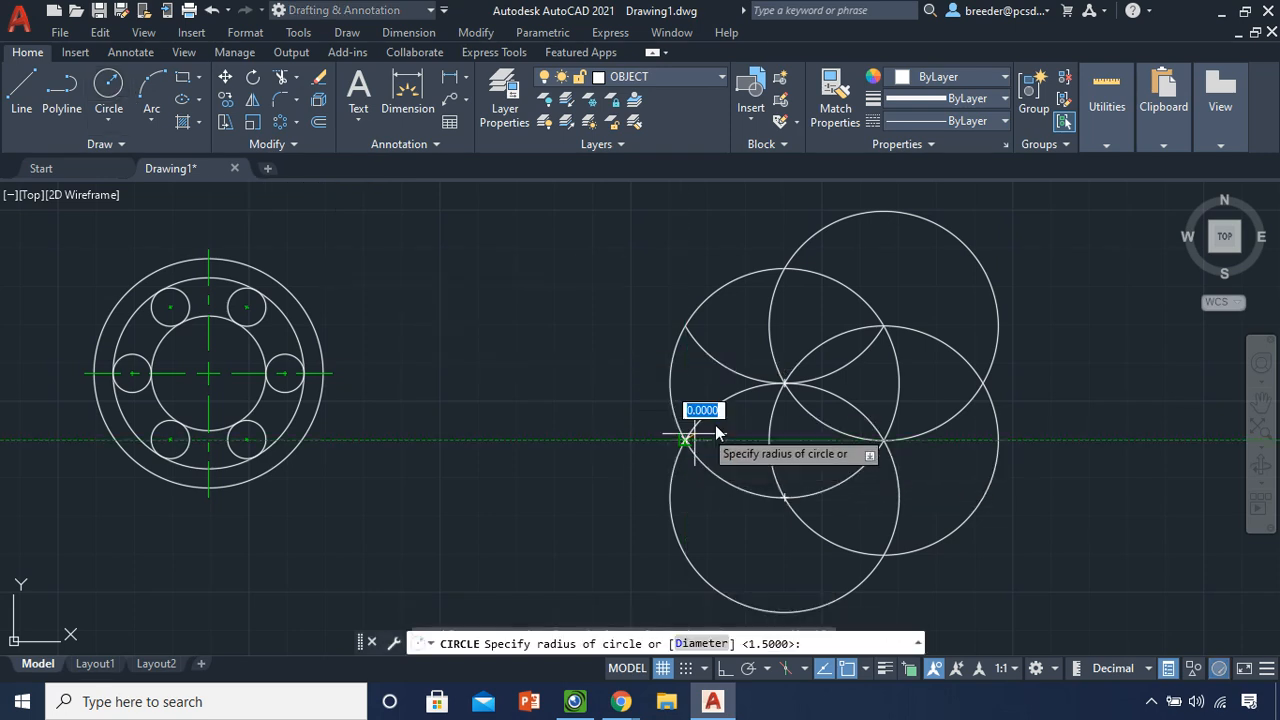
{"action": "left_click", "coordinate": [770, 368]}
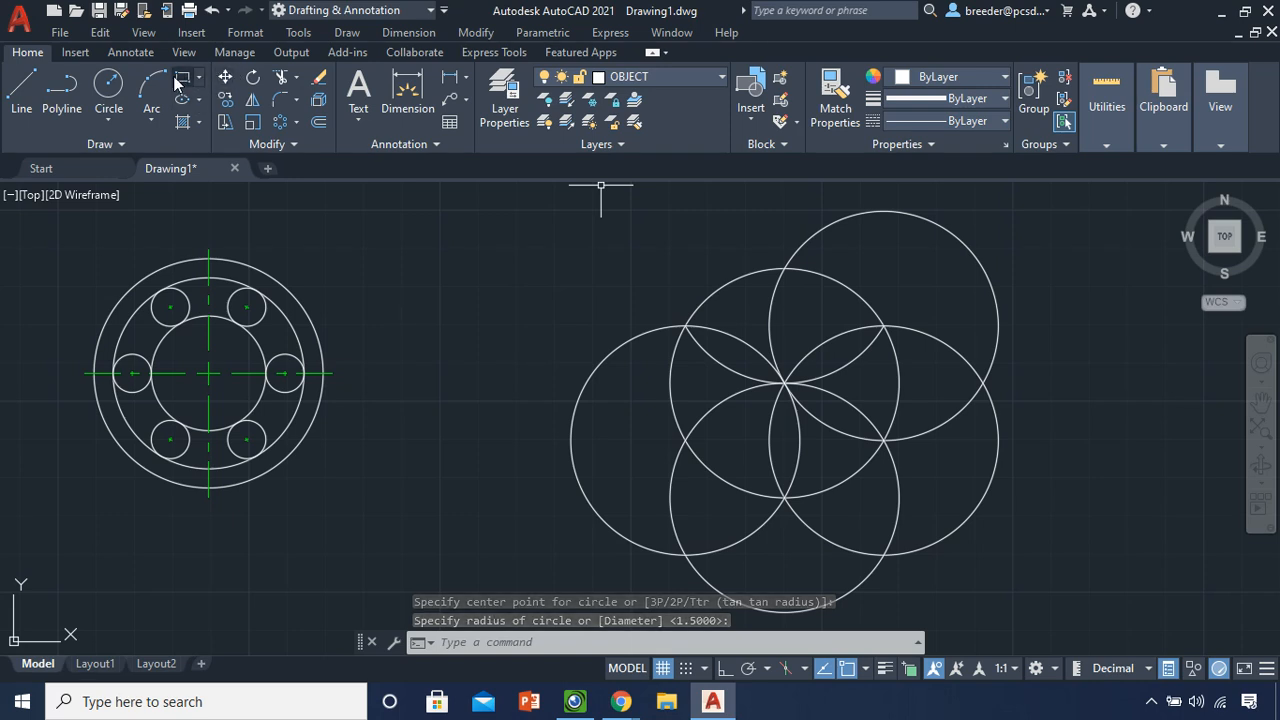
{"action": "left_click", "coordinate": [108, 86]}
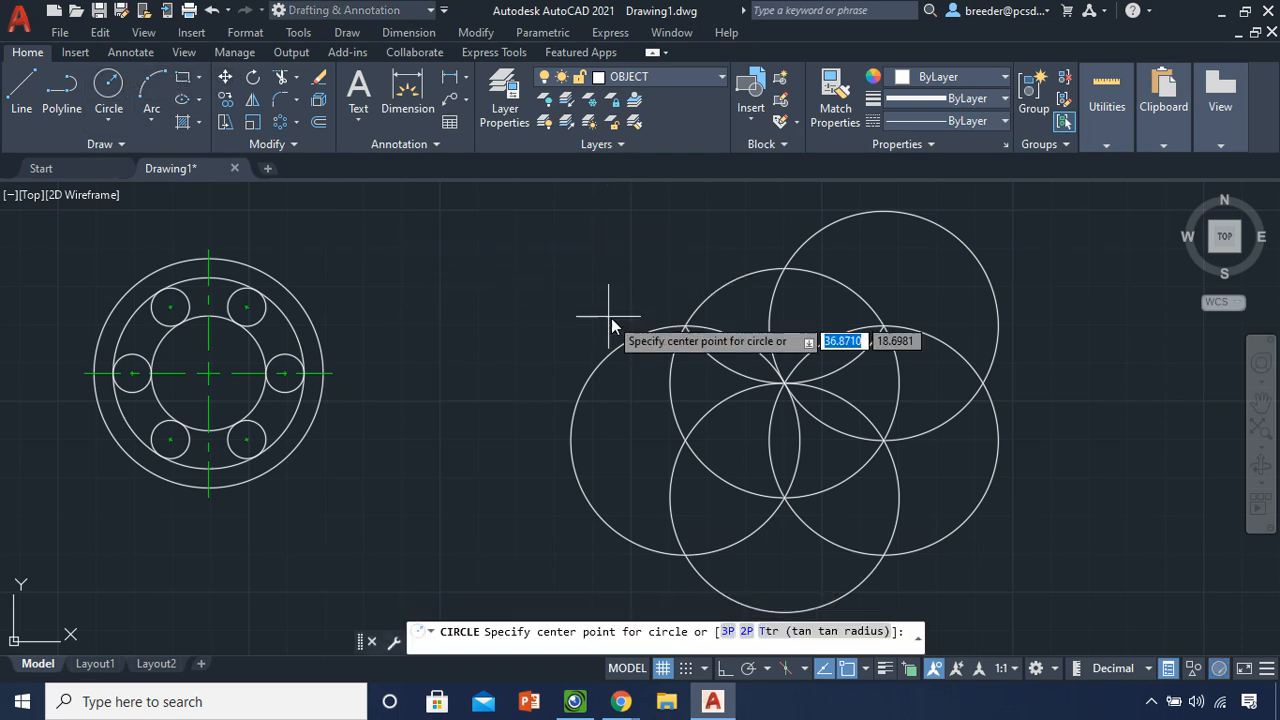
{"action": "left_click", "coordinate": [686, 326]}
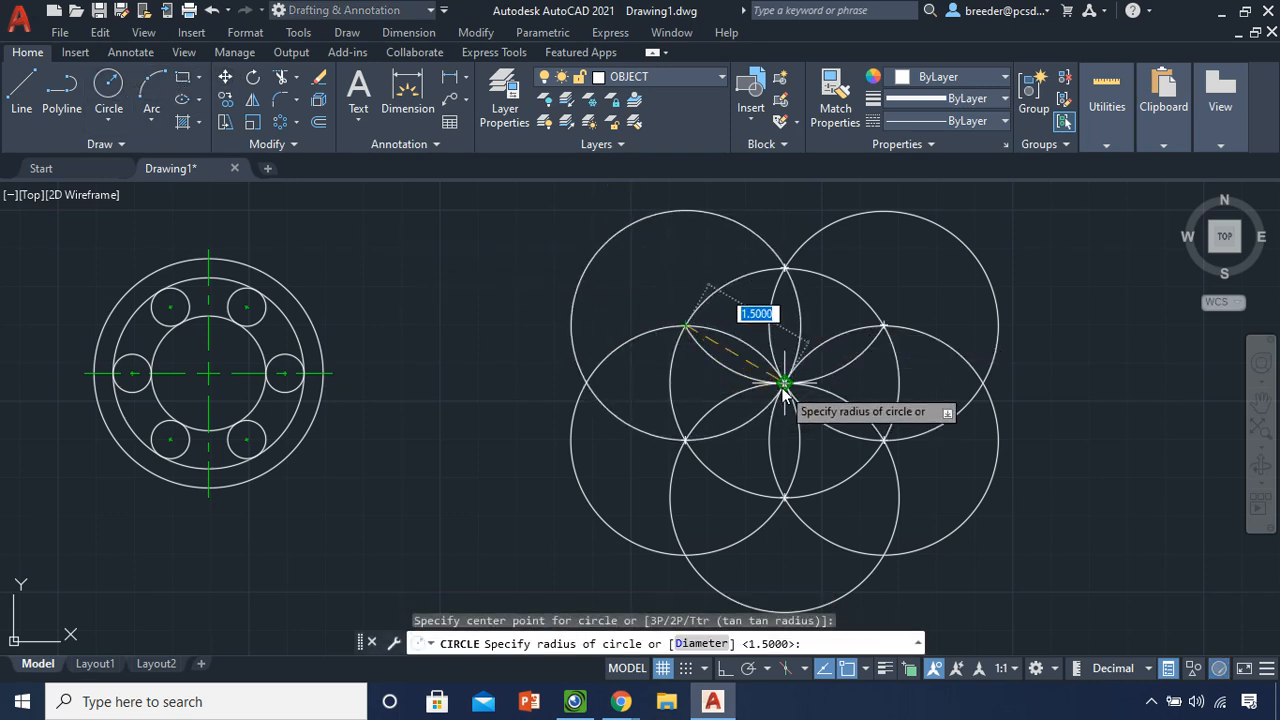
{"action": "left_click", "coordinate": [783, 384]}
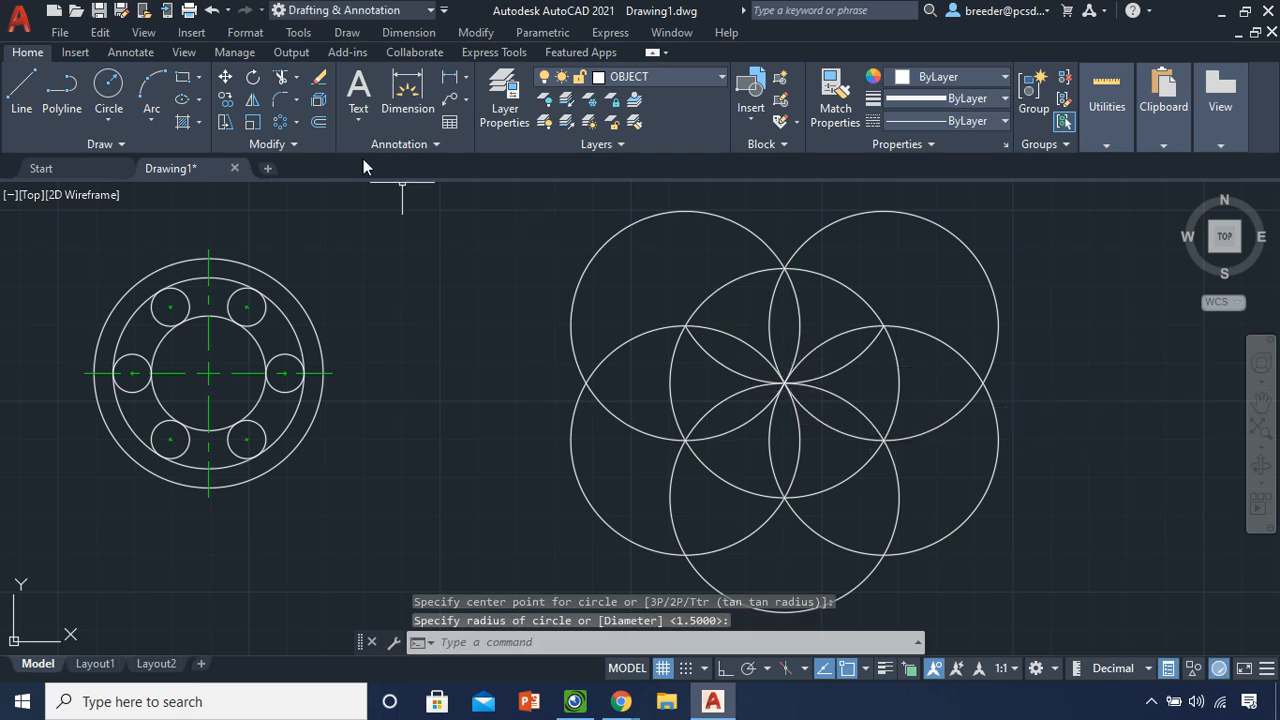
Trim away all parts of the surrounding circles outside the original 3-diameter circle, leaving the six-petal pattern inside it
{"action": "left_click", "coordinate": [280, 79]}
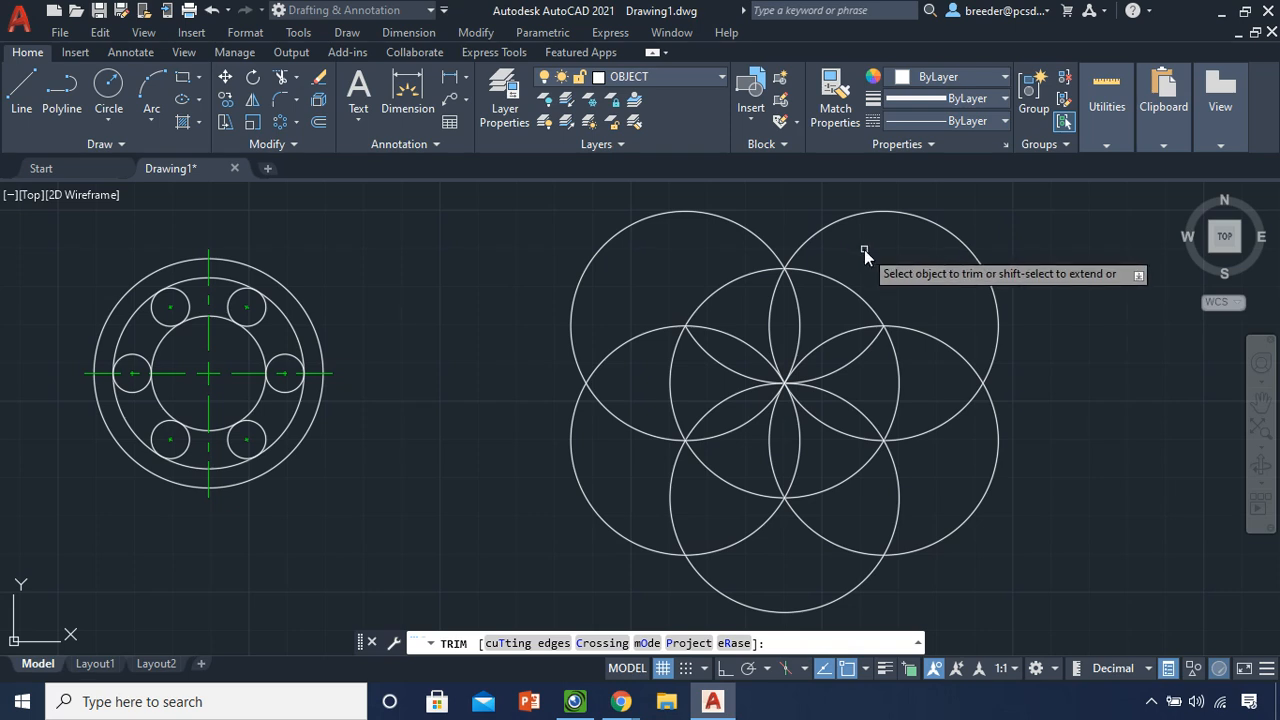
{"action": "left_click", "coordinate": [831, 222]}
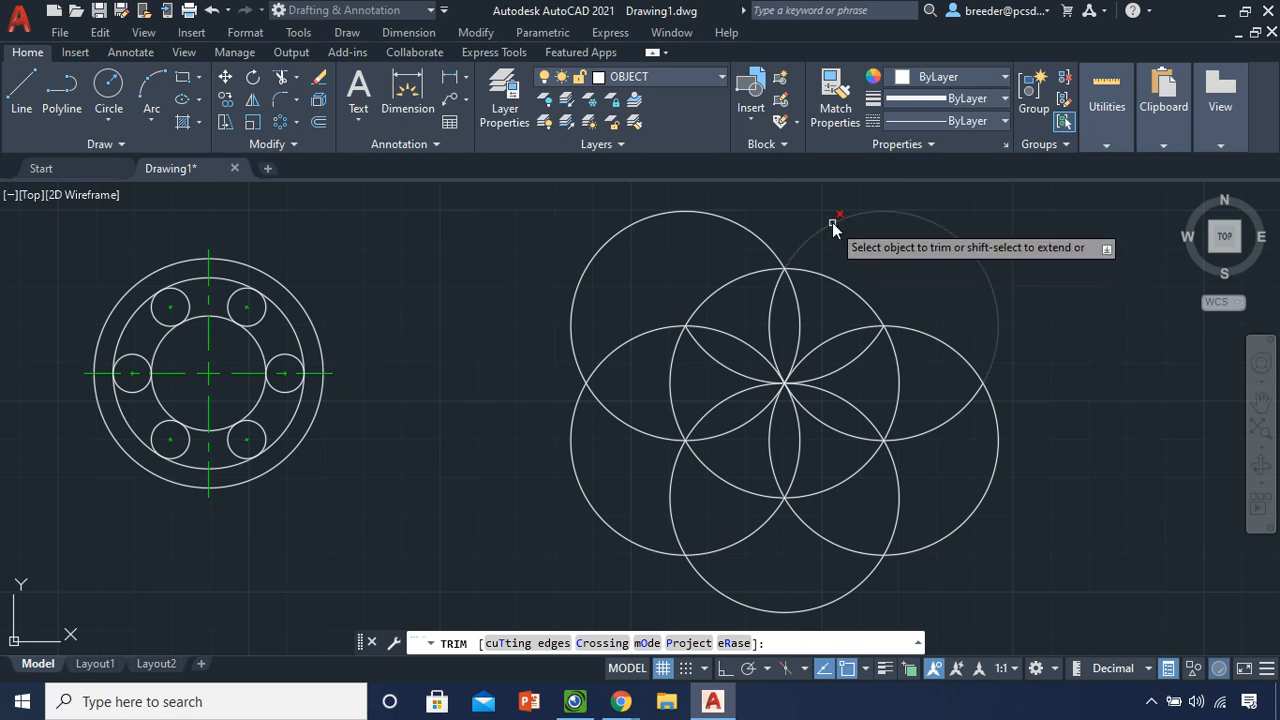
{"action": "left_click", "coordinate": [762, 240]}
{"action": "left_click", "coordinate": [619, 329]}
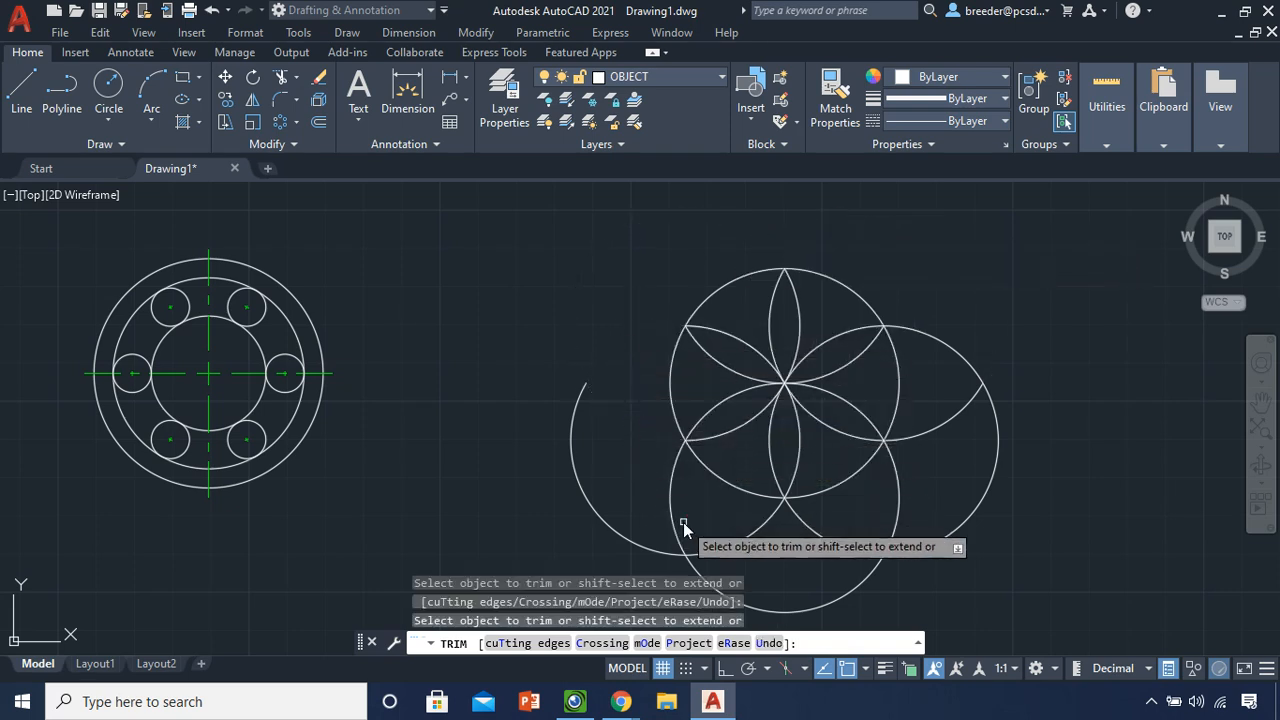
{"action": "left_click", "coordinate": [680, 557]}
{"action": "left_click", "coordinate": [715, 551]}
{"action": "left_click", "coordinate": [697, 570]}
{"action": "left_click", "coordinate": [822, 533]}
{"action": "left_click", "coordinate": [895, 530]}
{"action": "left_click_drag", "start_coordinate": [926, 490], "coordinate": [950, 337]}
{"action": "key", "text": "Escape"}
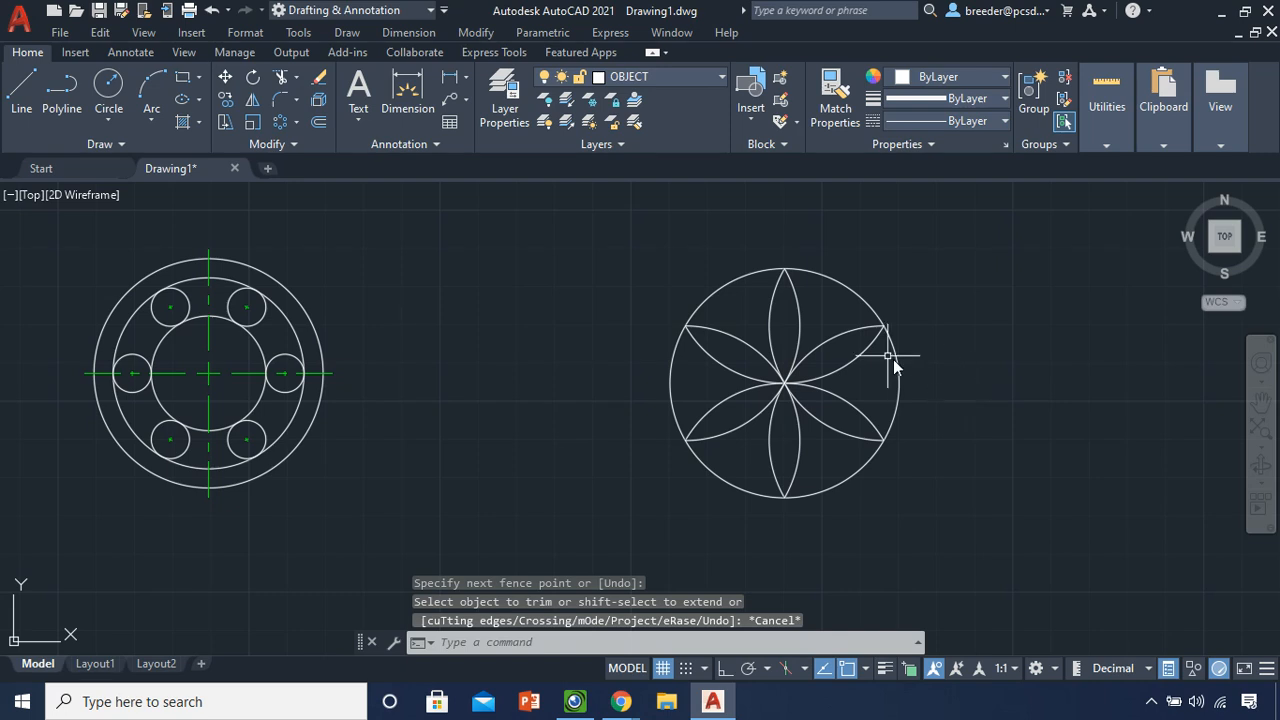
Make CENTER the current layer and add a center mark to the circle enclosing the petals
{"action": "left_click", "coordinate": [689, 79]}
{"action": "left_click", "coordinate": [679, 124]}
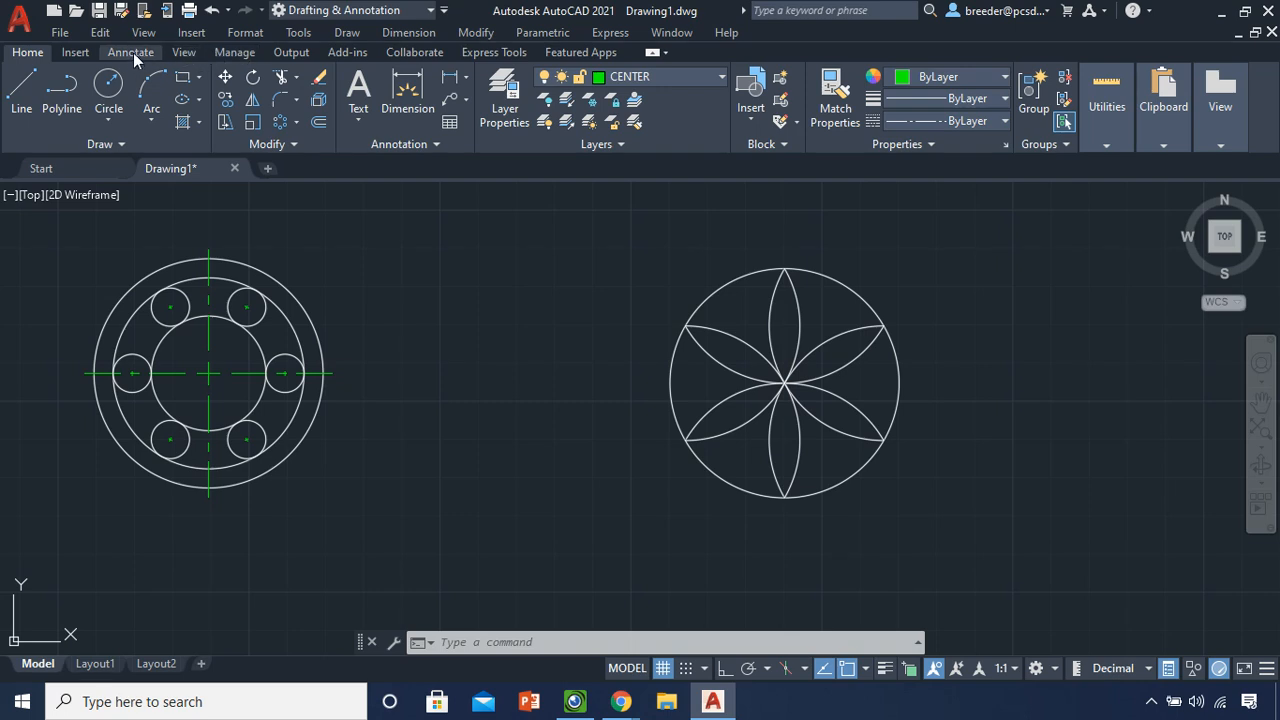
{"action": "left_click", "coordinate": [131, 52]}
{"action": "left_click", "coordinate": [623, 100]}
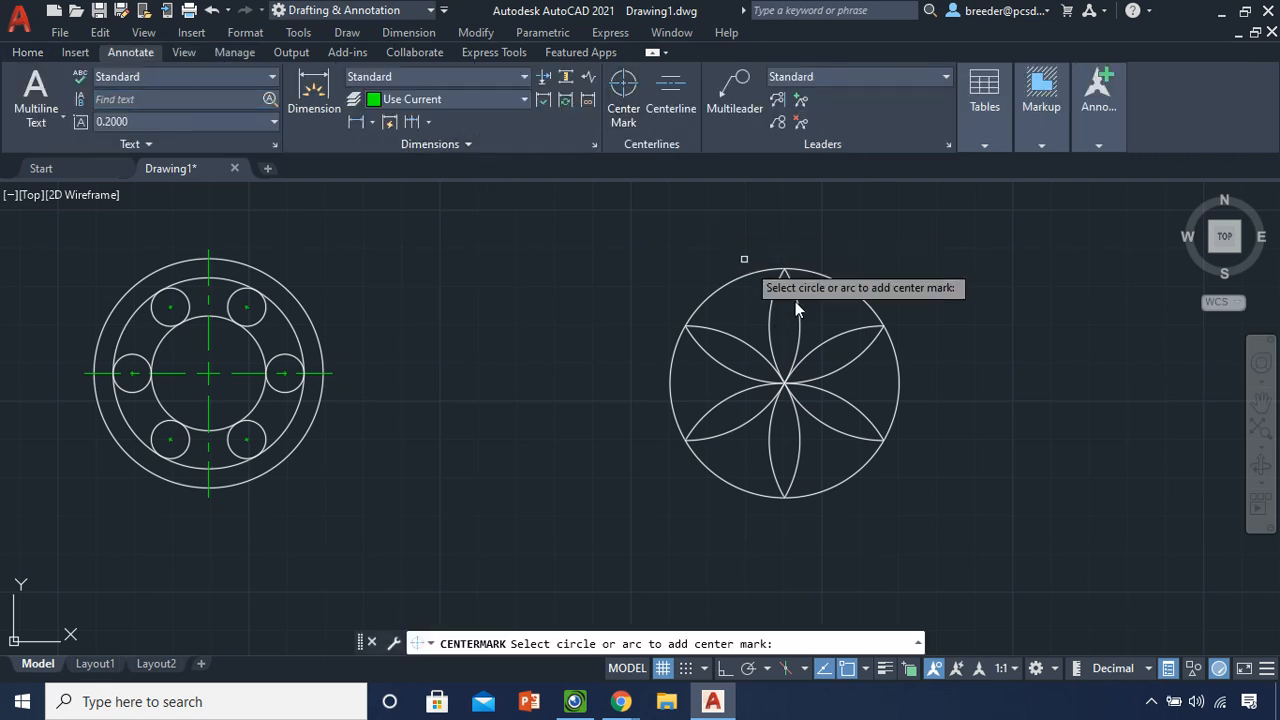
{"action": "left_click", "coordinate": [744, 279]}
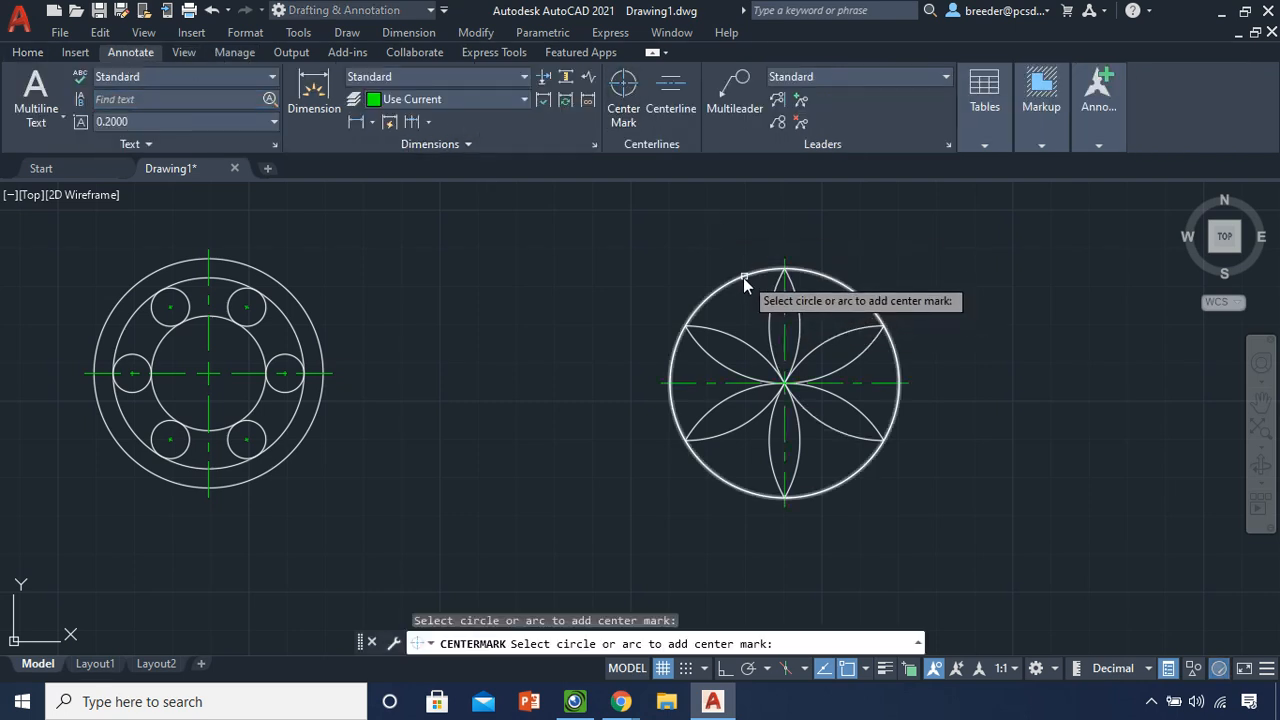